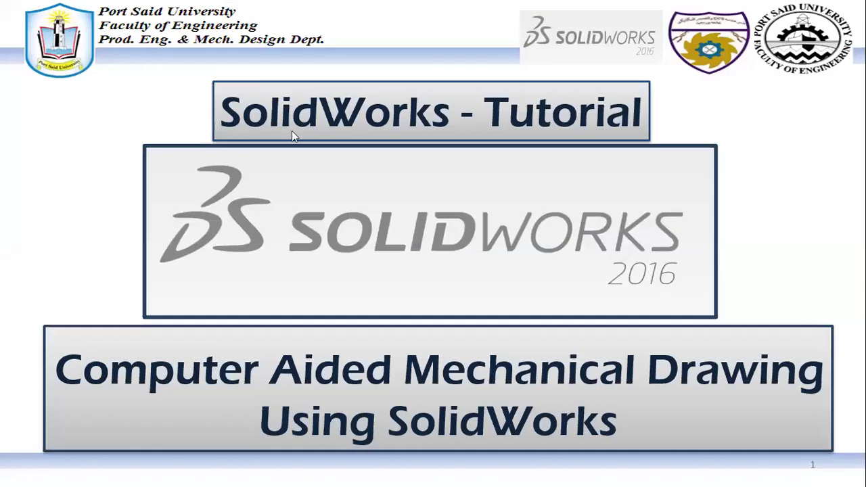
Turn on the slideshow laser pointer and advance to the Part 1 title slide
click(59, 475)
click(31, 353)
click(30, 469)
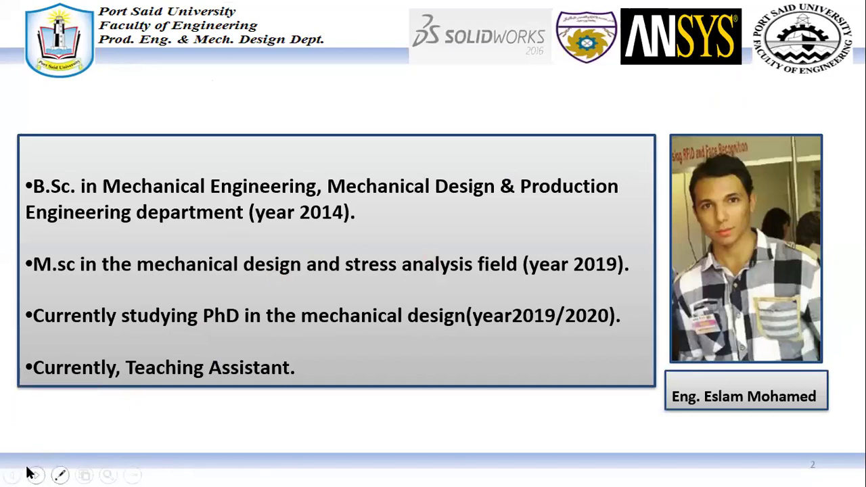
click(30, 471)
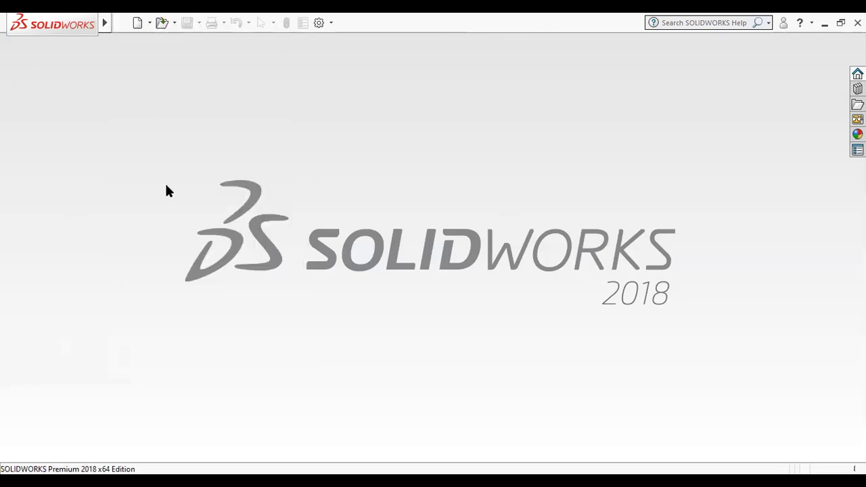
Create a new part document and start a sketch on the Front Plane
click(137, 27)
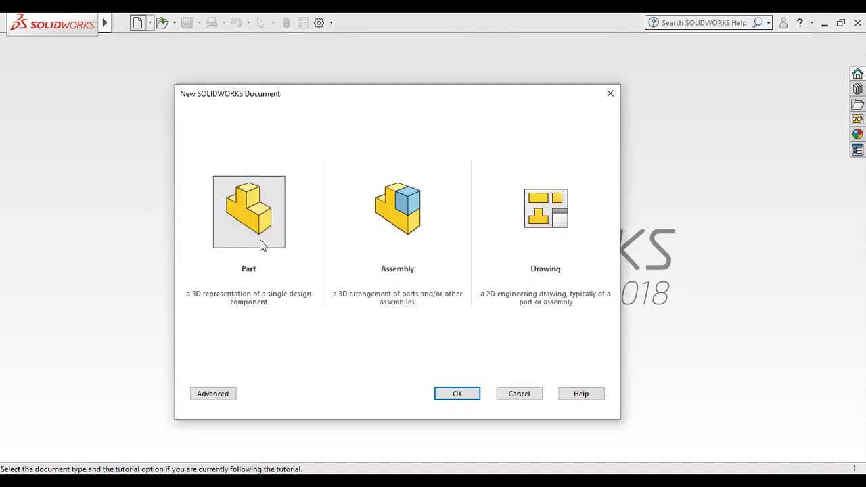
click(455, 395)
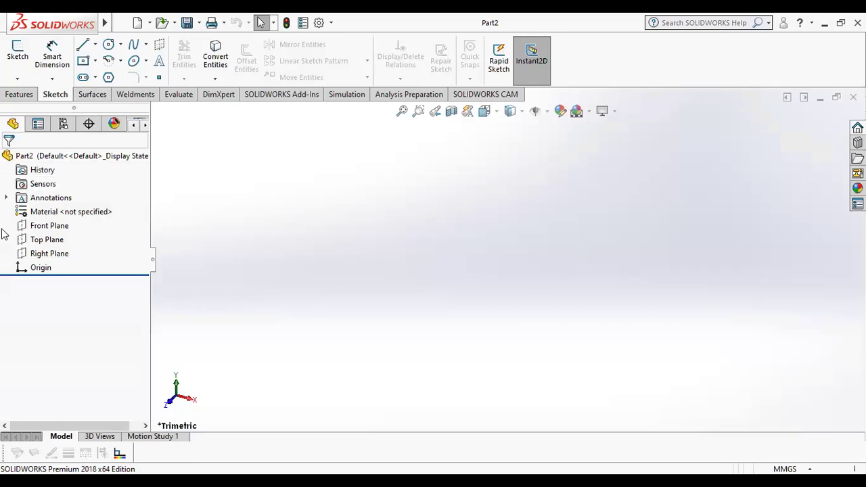
click(55, 226)
click(66, 214)
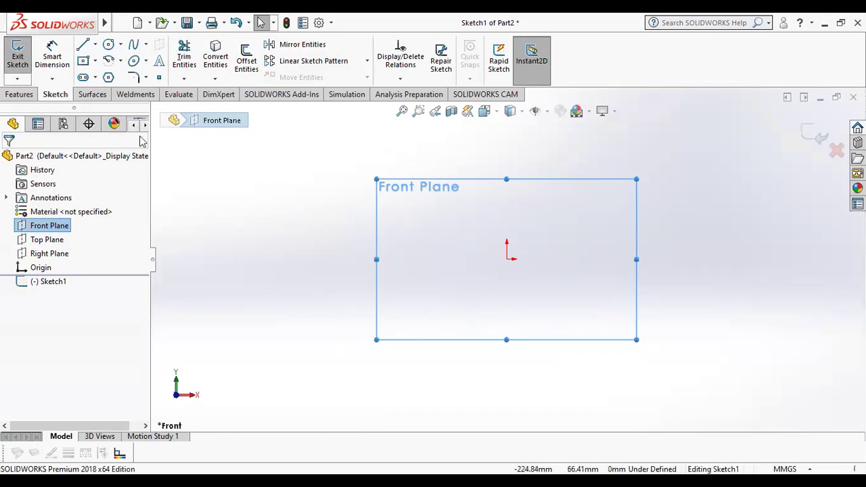
Draw a closed six-sided line profile with a slanted right edge and a lower-right step
click(82, 44)
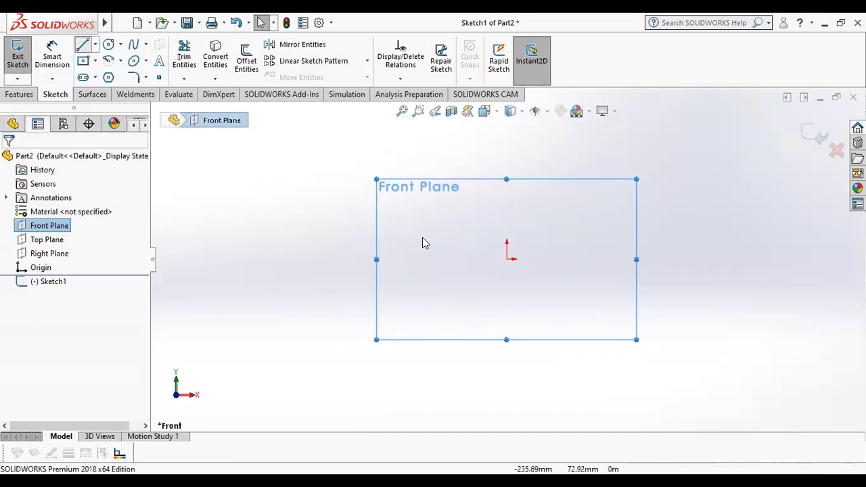
click(460, 224)
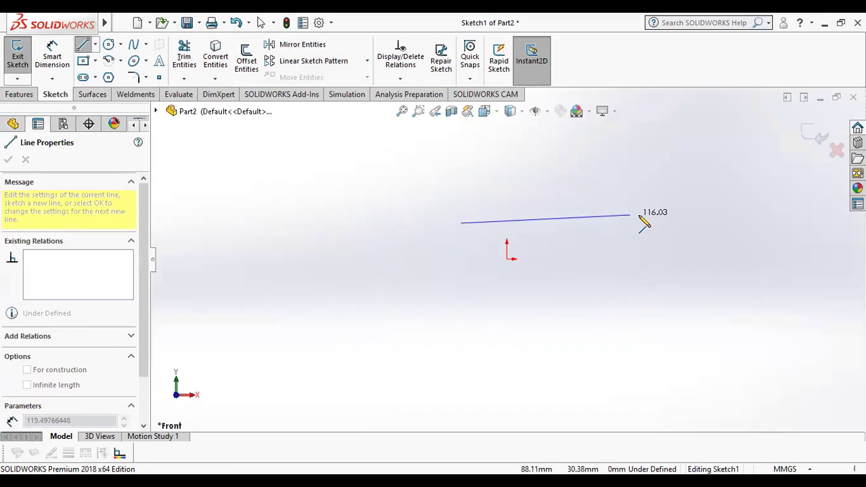
click(660, 223)
click(650, 312)
click(697, 312)
click(697, 352)
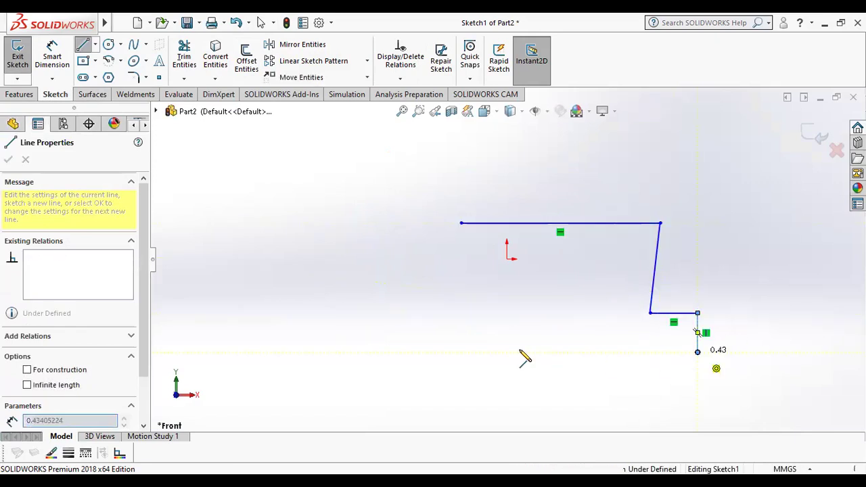
click(460, 351)
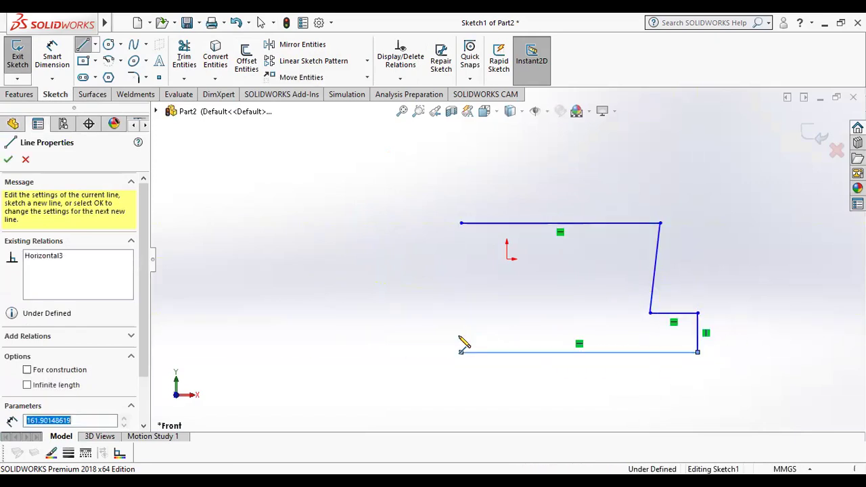
click(461, 222)
right_click(464, 225)
key(Escape)
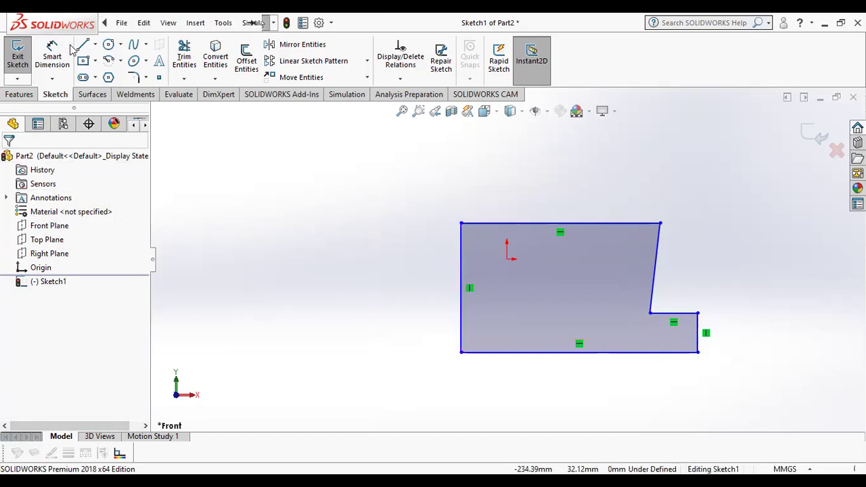
Draw a centre rectangle at upper left and a corner rectangle below it
click(83, 66)
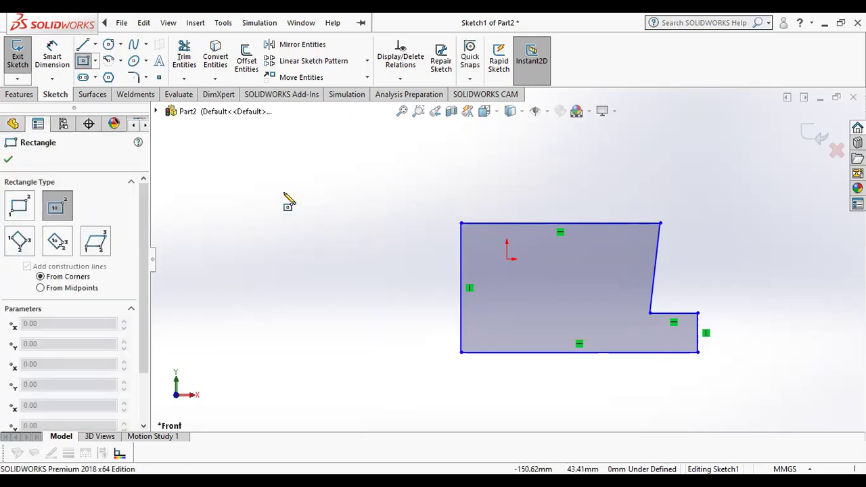
click(184, 103)
click(291, 190)
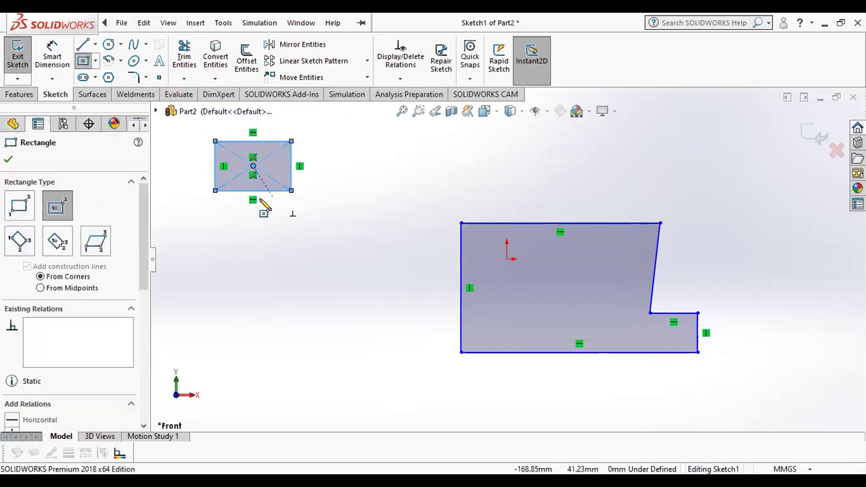
click(19, 206)
click(202, 312)
click(337, 259)
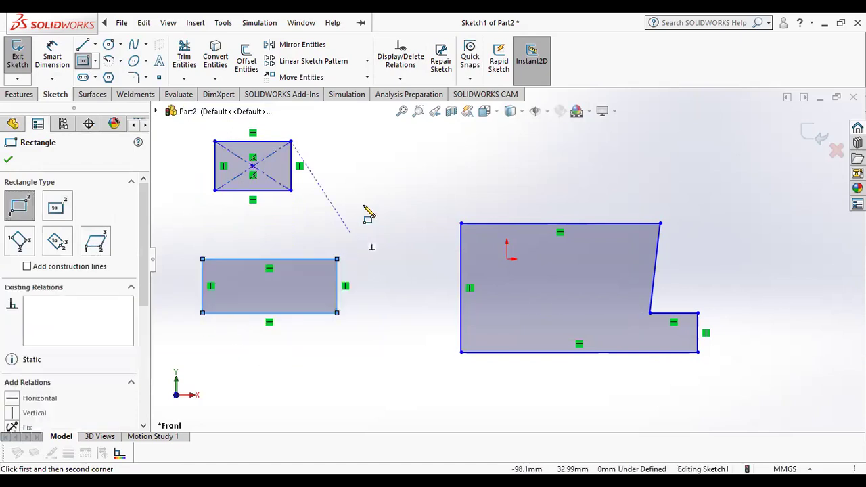
right_click(365, 205)
click(376, 215)
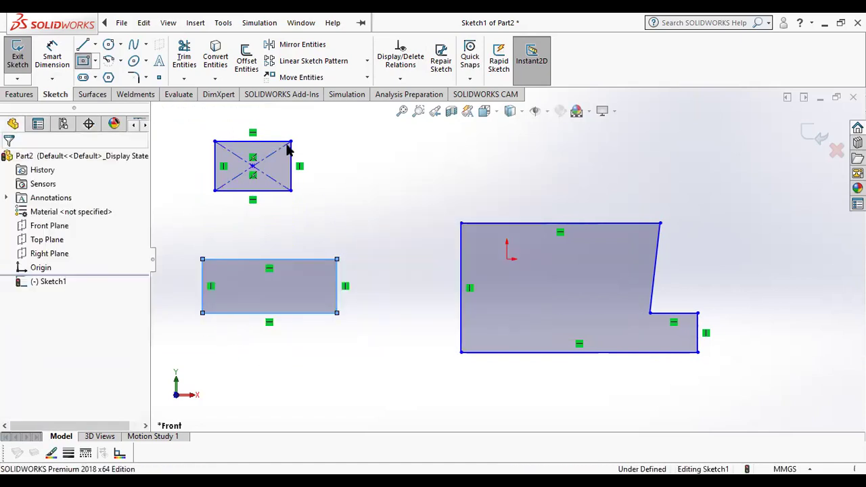
Draw a circle of roughly 30.29 mm radius above the profile
click(108, 44)
click(416, 175)
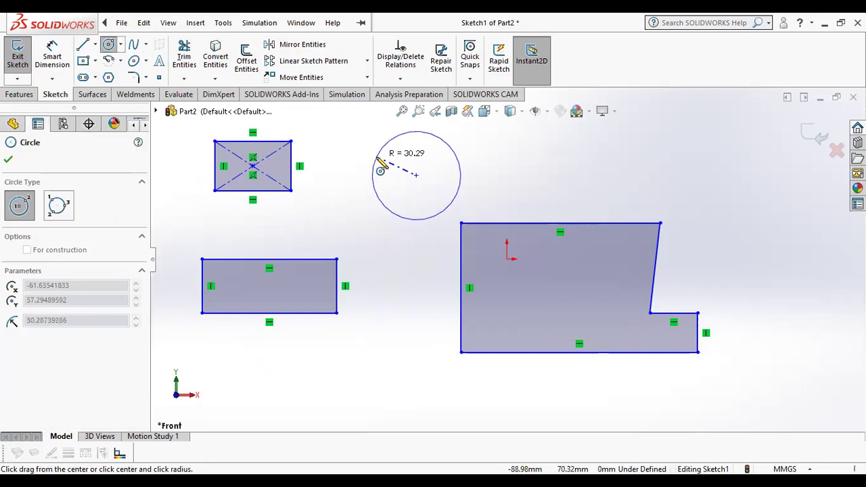
click(374, 167)
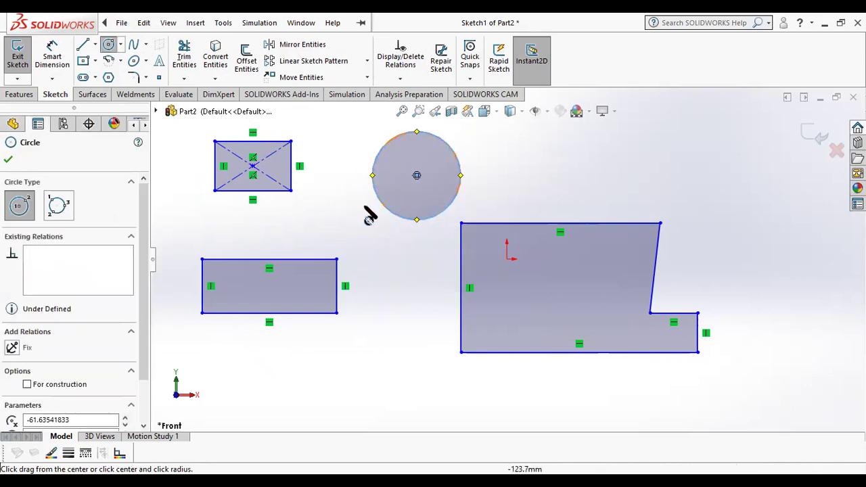
scroll(143, 365, down, 2)
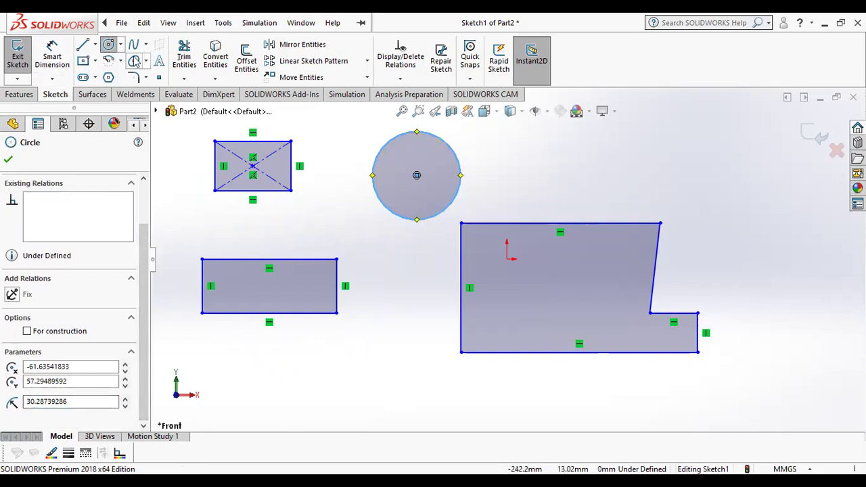
Give the circle a 60 mm diameter dimension
click(52, 58)
click(460, 165)
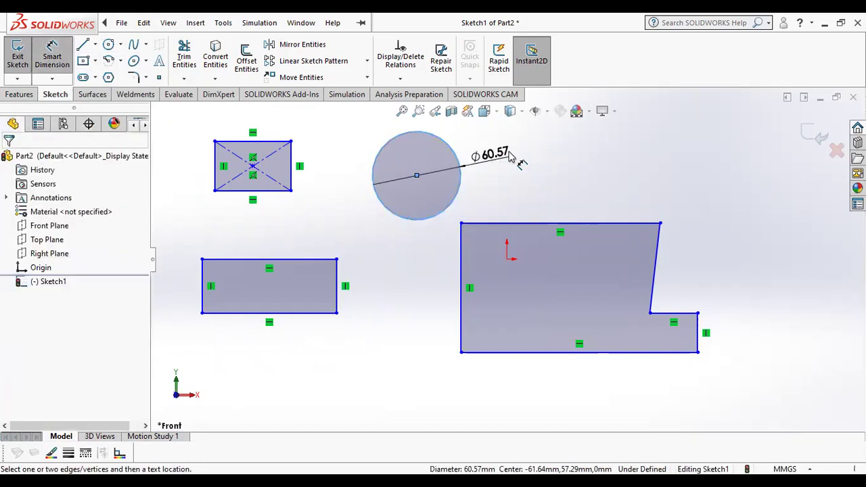
click(510, 157)
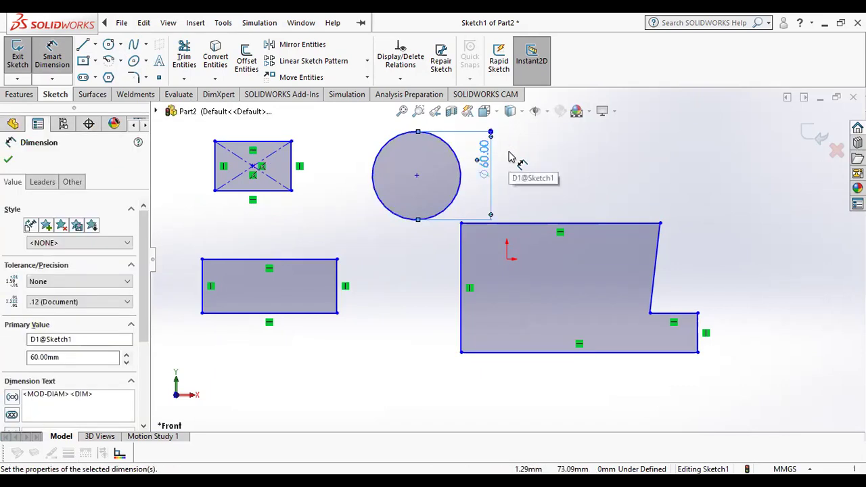
mouse_move(247, 112)
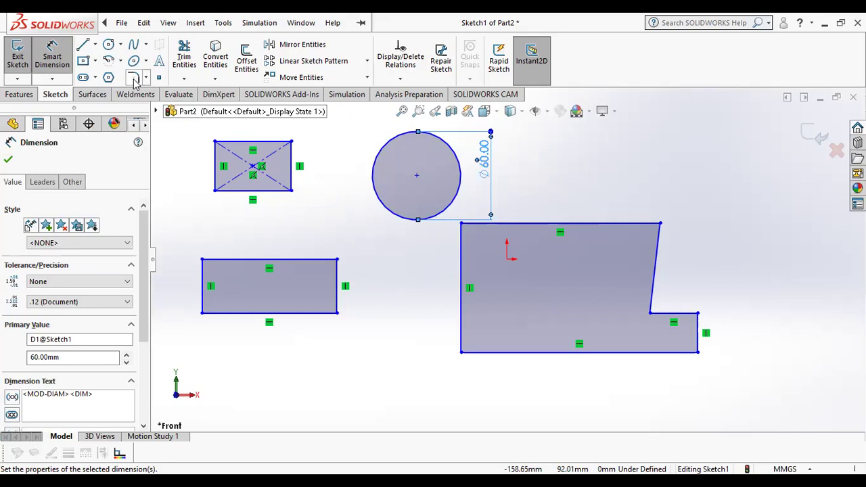
click(190, 143)
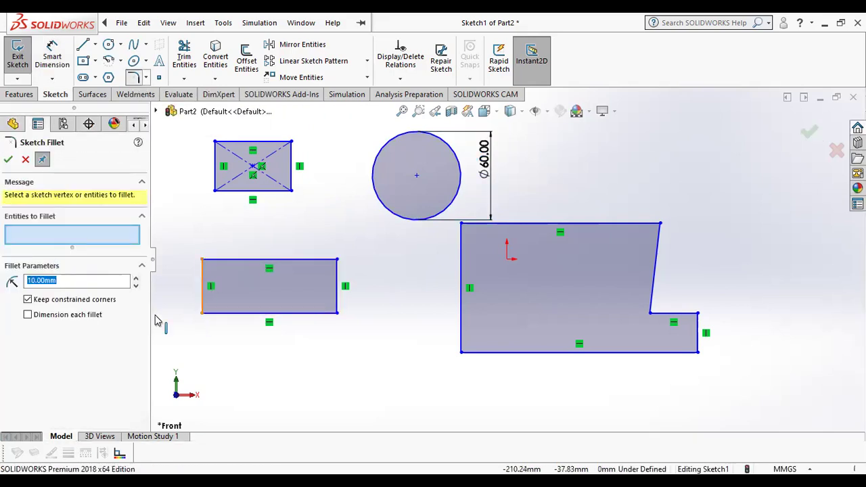
Round the lower rectangle's bottom-left and top-right corners with R10 fillets
click(203, 312)
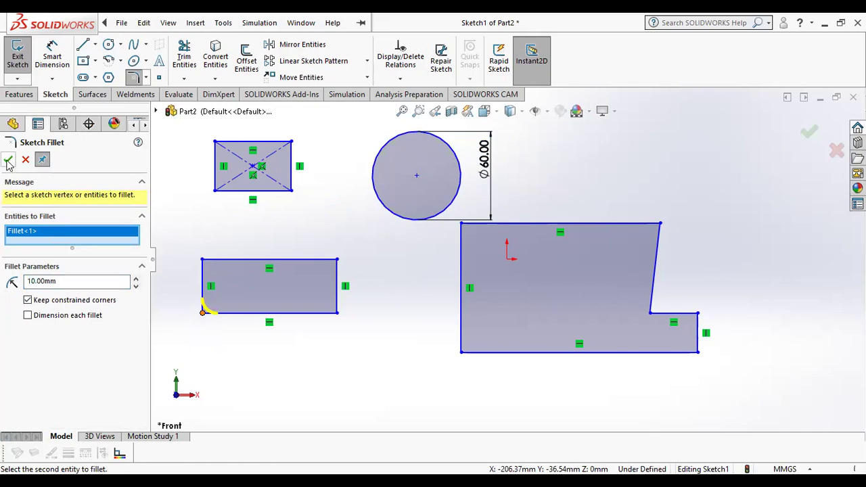
right_click(197, 301)
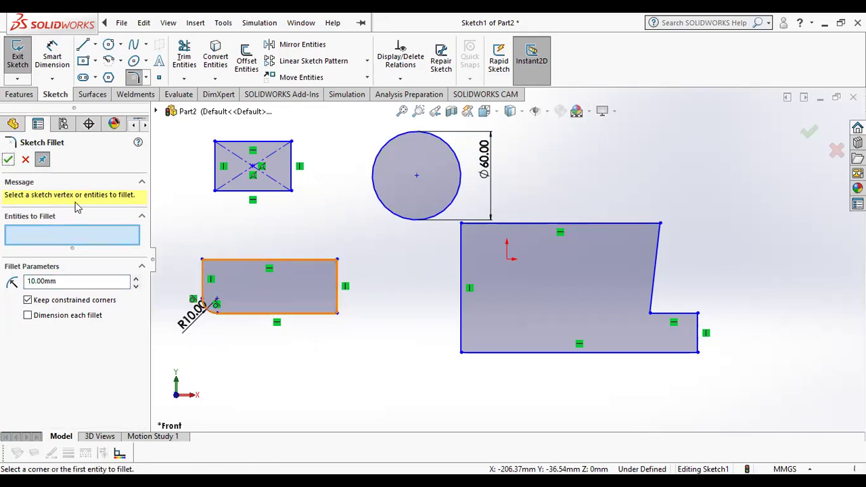
click(336, 275)
click(320, 261)
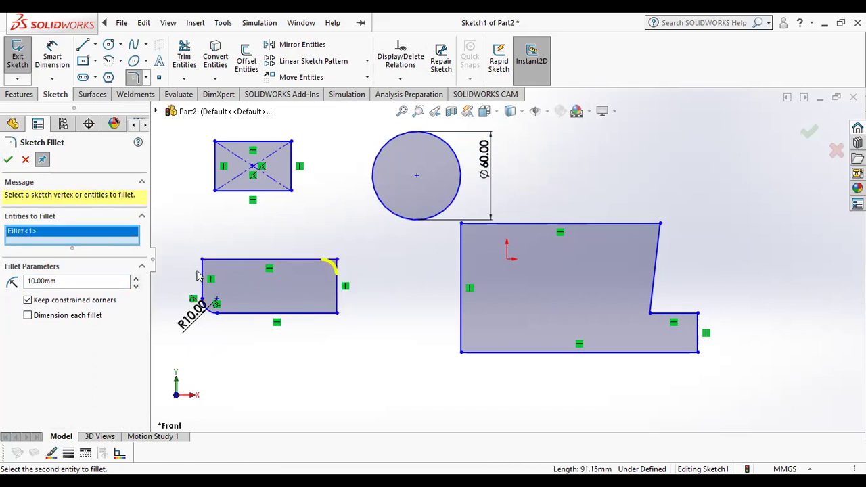
click(8, 160)
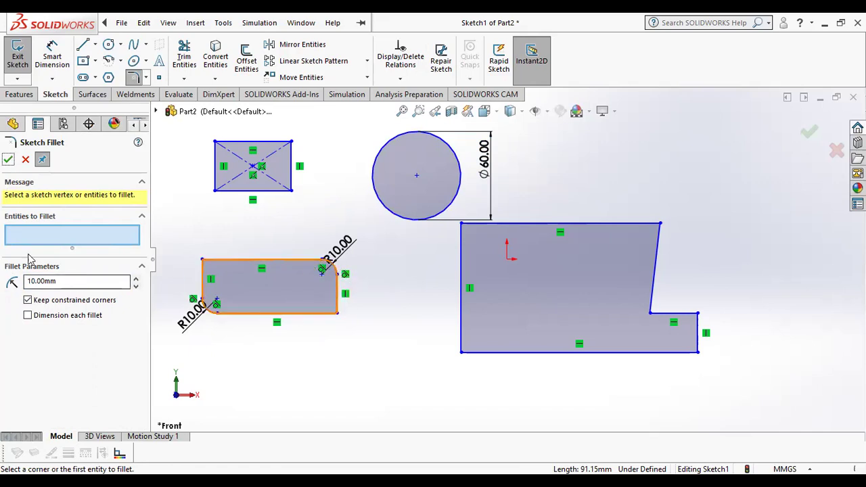
click(9, 159)
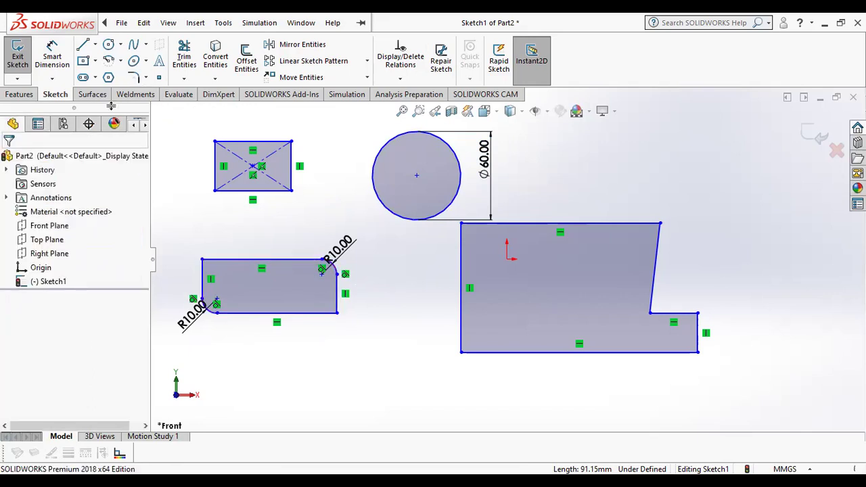
click(146, 77)
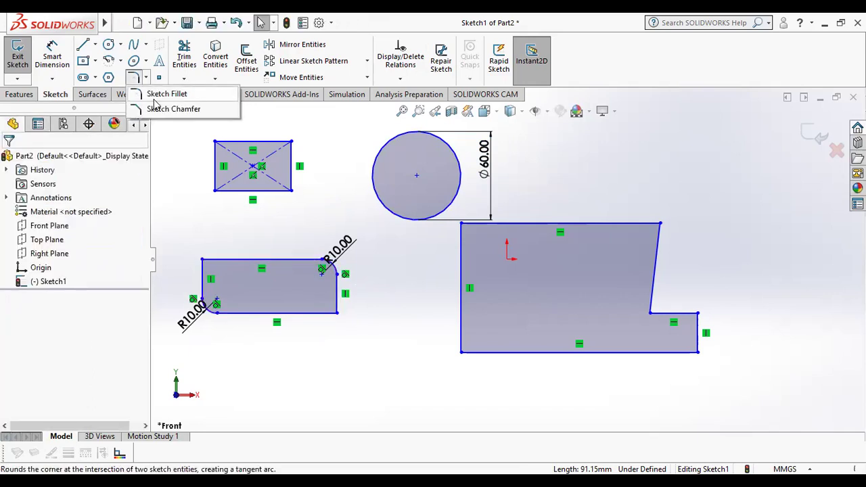
Chamfer the lower rectangle's bottom-right corner with a 10 mm equal-distance chamfer
click(169, 109)
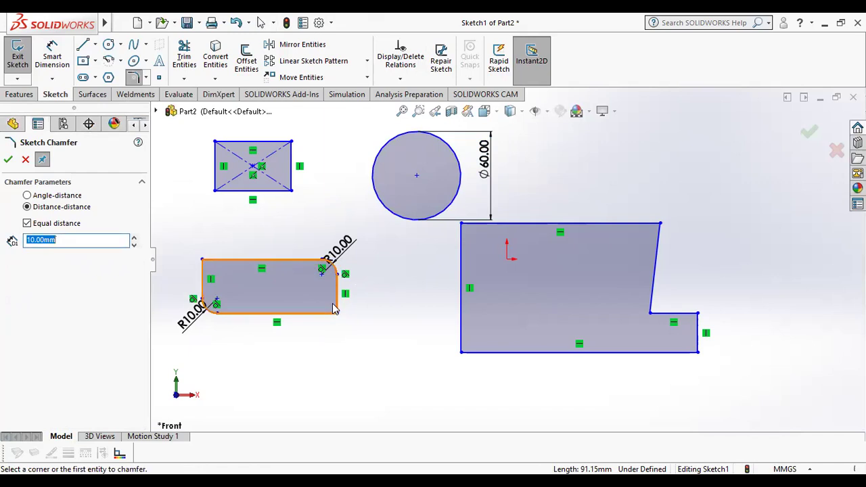
click(337, 313)
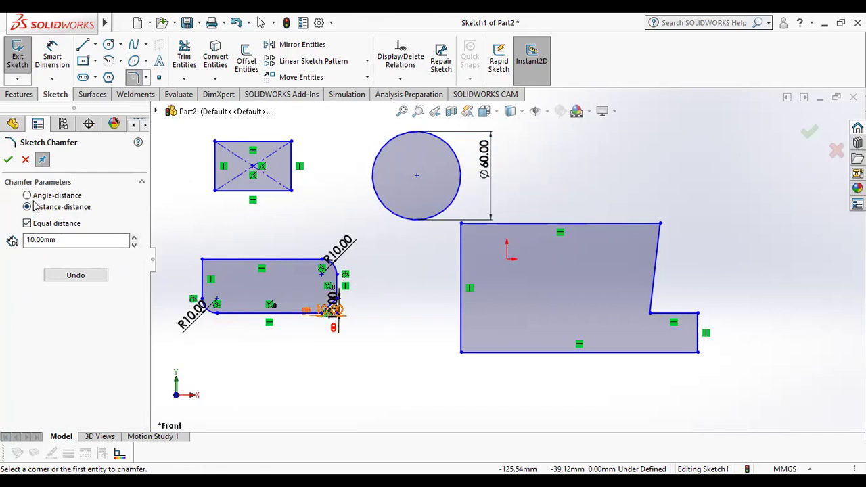
click(8, 161)
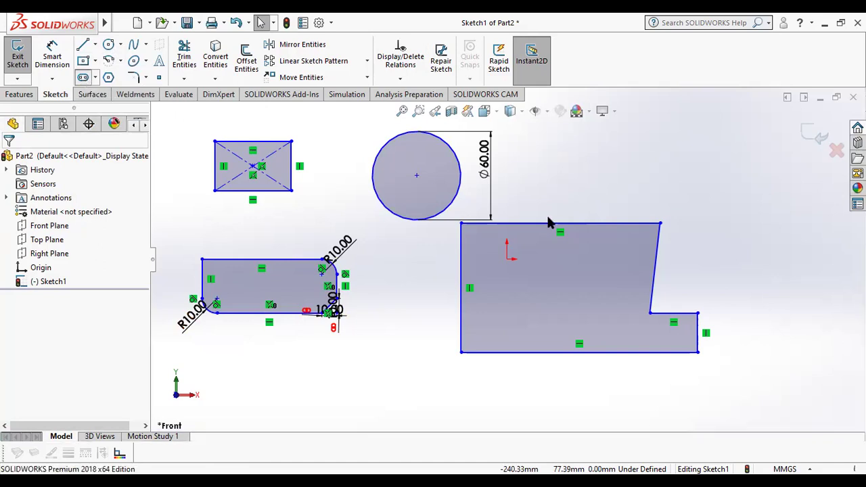
click(82, 77)
Draw a horizontal straight slot with rounded ends to the right of the 60 mm circle
click(560, 175)
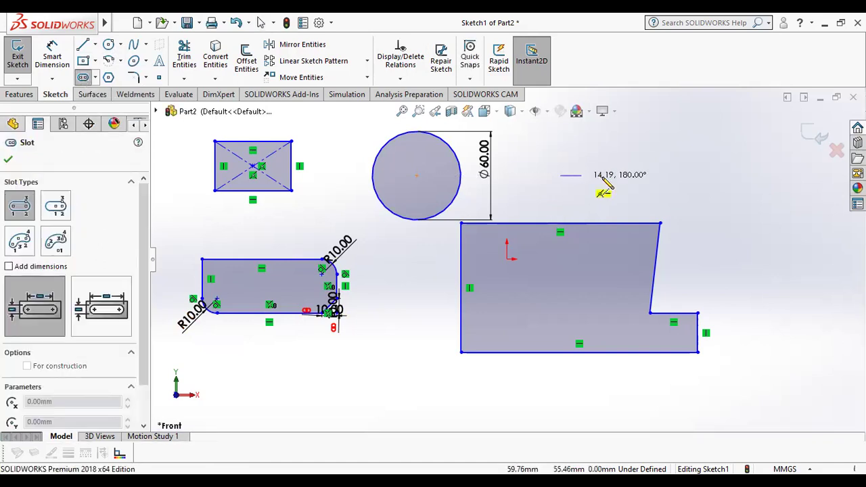
click(691, 176)
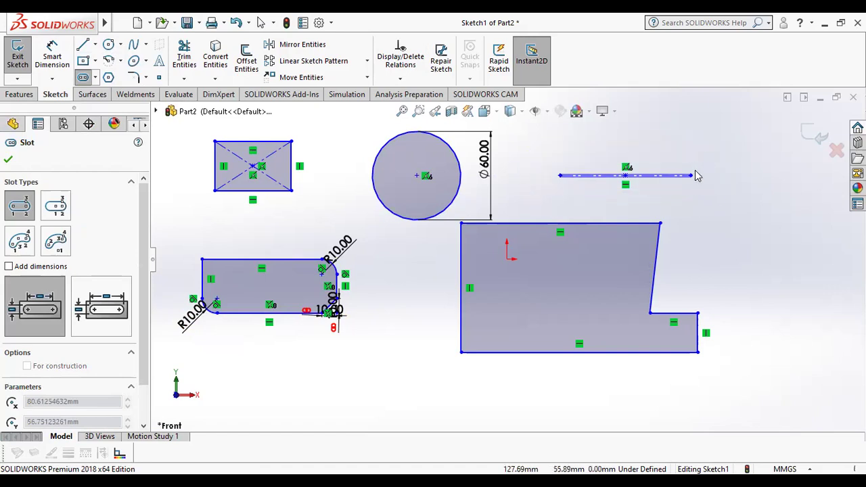
click(721, 153)
right_click(737, 161)
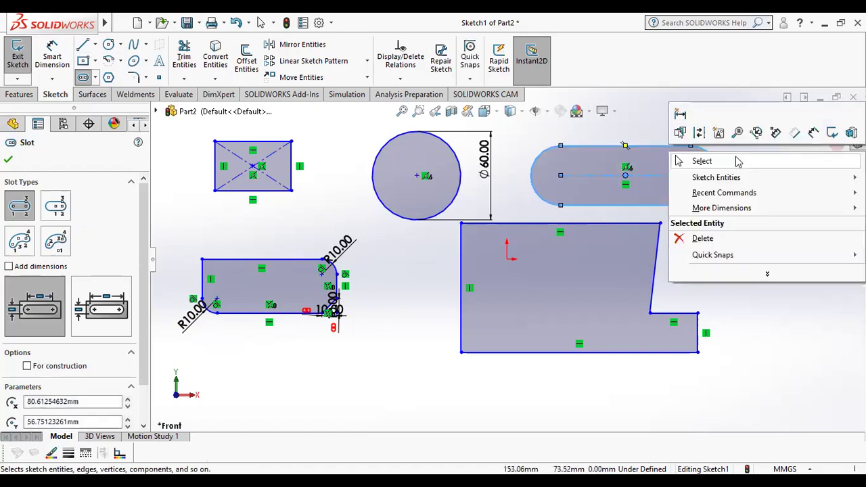
click(737, 161)
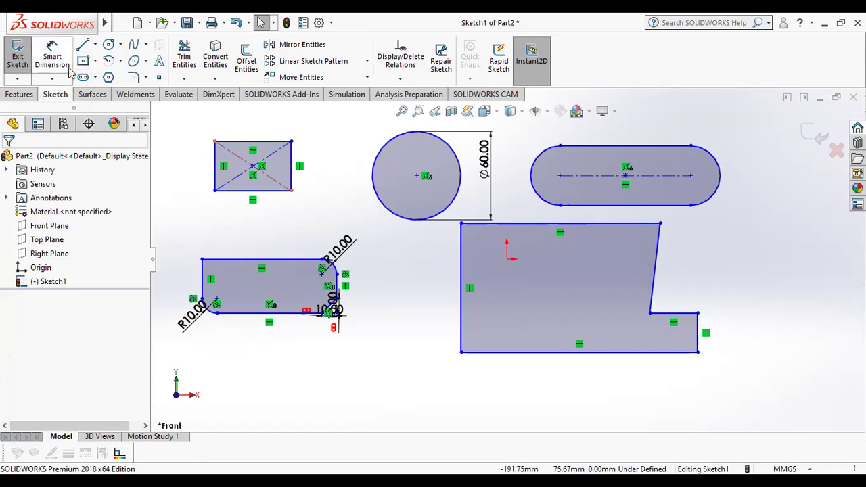
Trim the slanted edge, step segment and short vertical stub off the profile
click(184, 62)
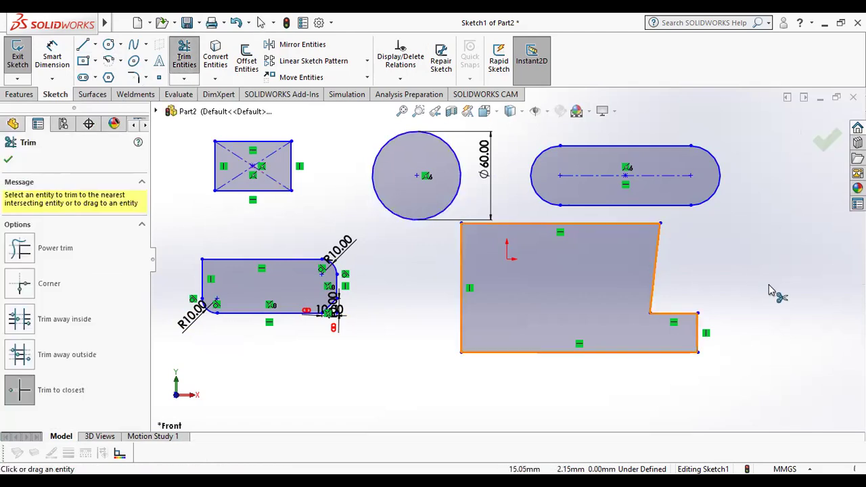
click(655, 270)
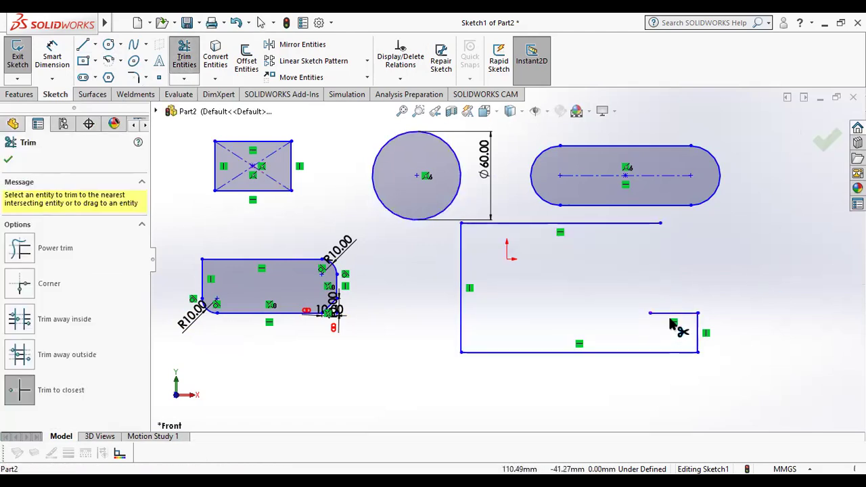
click(662, 314)
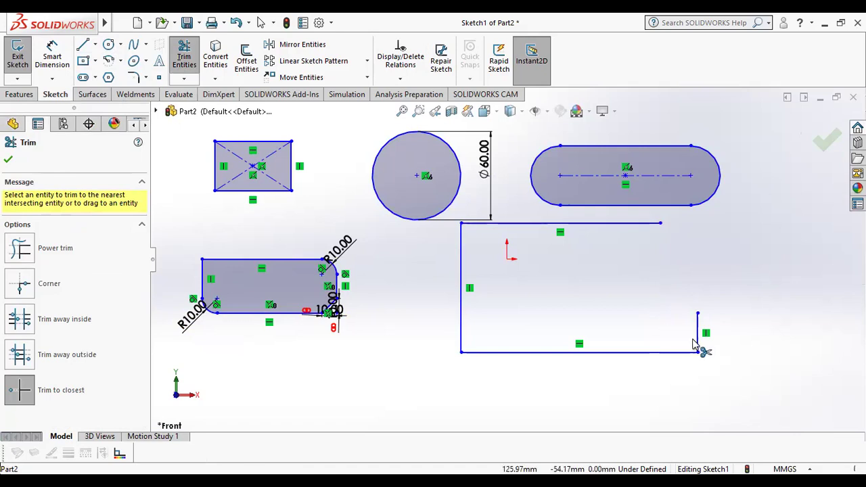
click(698, 341)
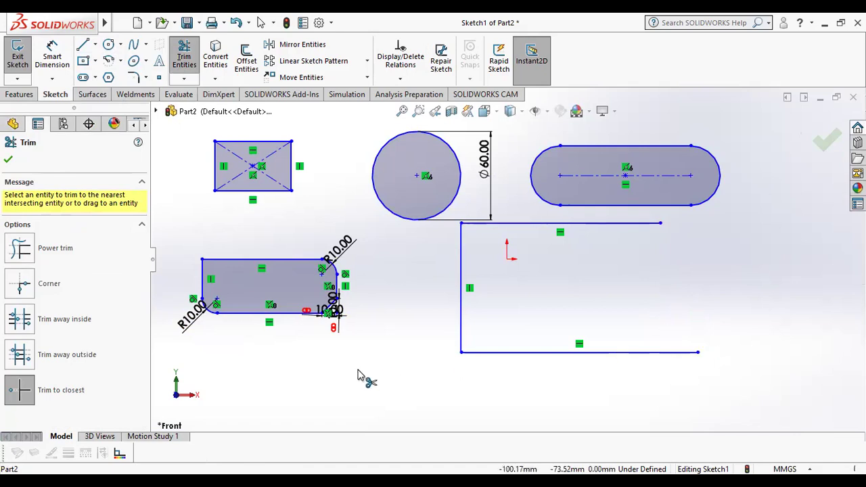
click(9, 159)
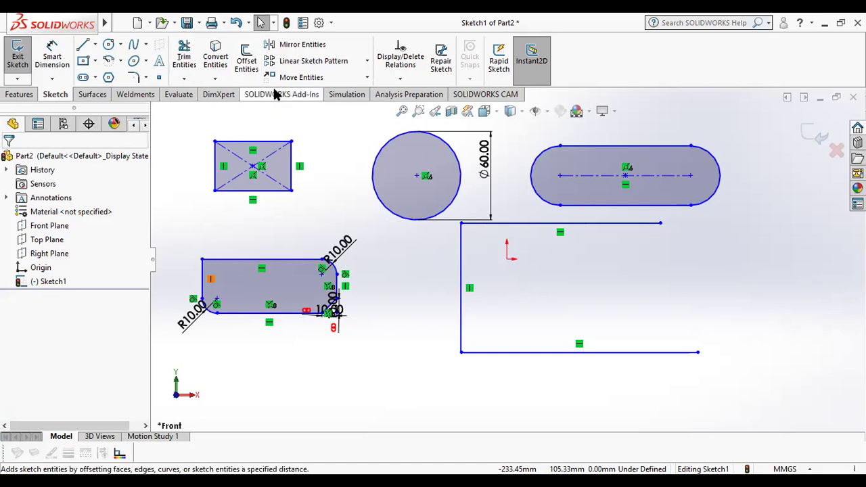
Set the polygon to 6 sides and draw a hexagon right of the open outline
click(109, 79)
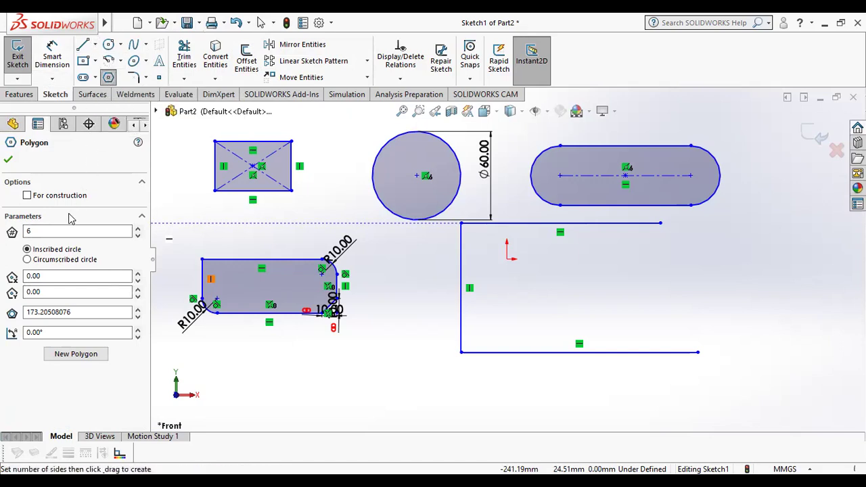
double_click(29, 231)
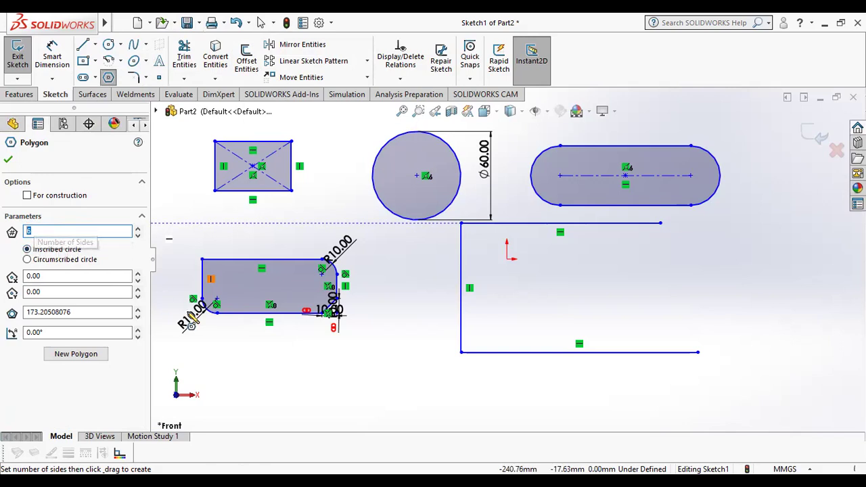
click(704, 269)
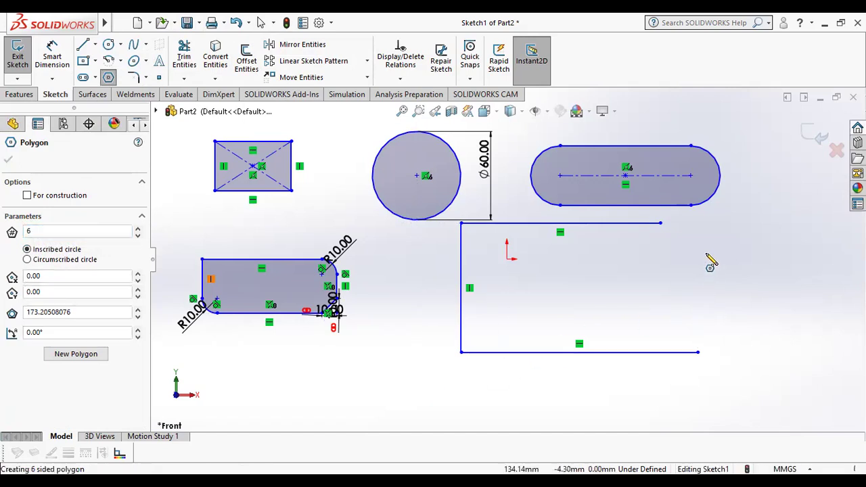
click(668, 297)
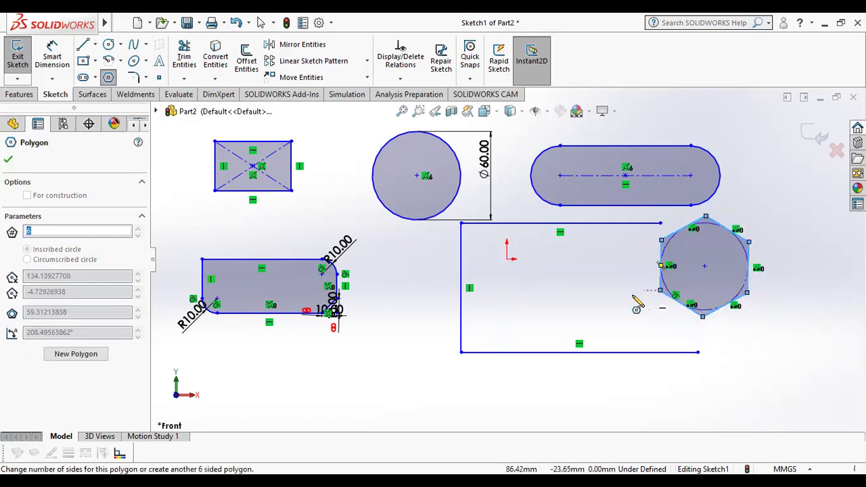
Draw a pentagon inside the open outline and another pentagon below it
click(553, 286)
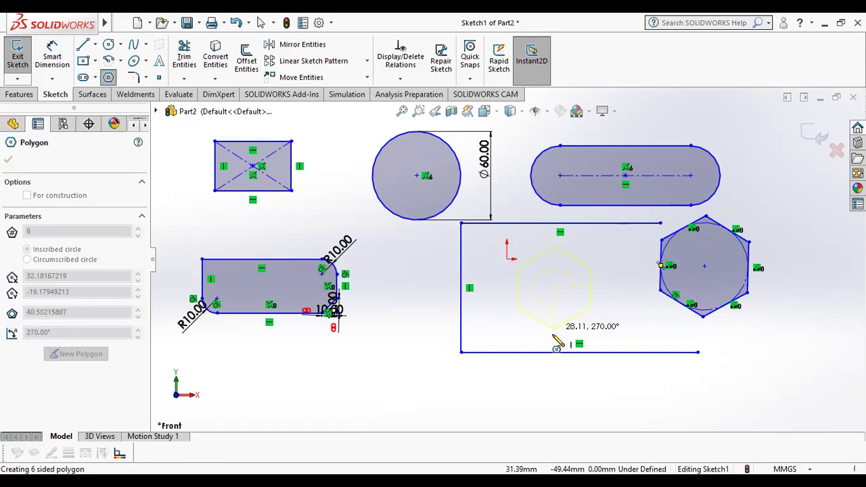
click(555, 340)
text(5)
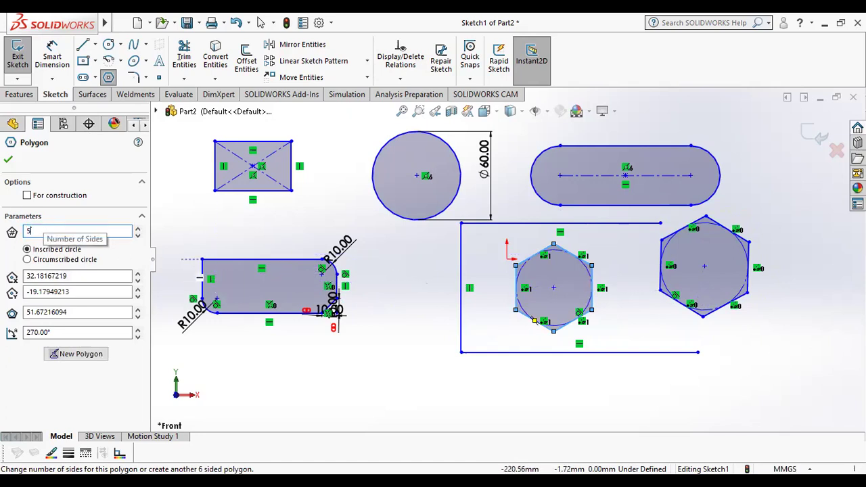
click(370, 386)
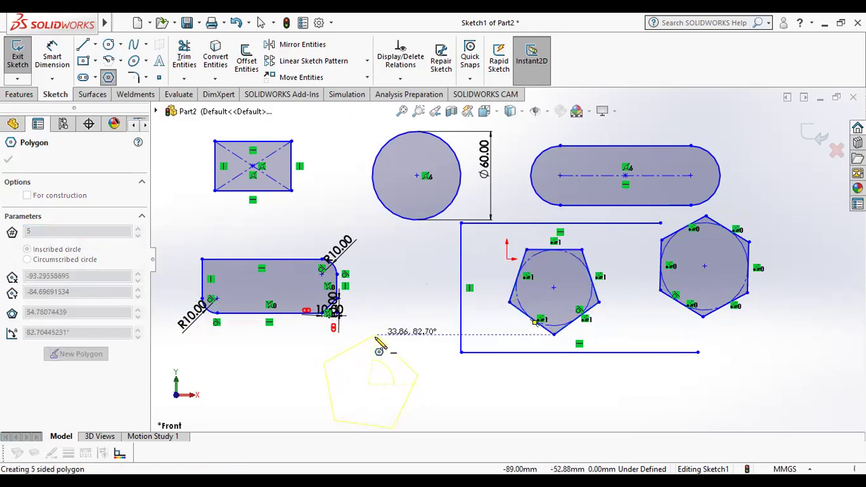
click(368, 335)
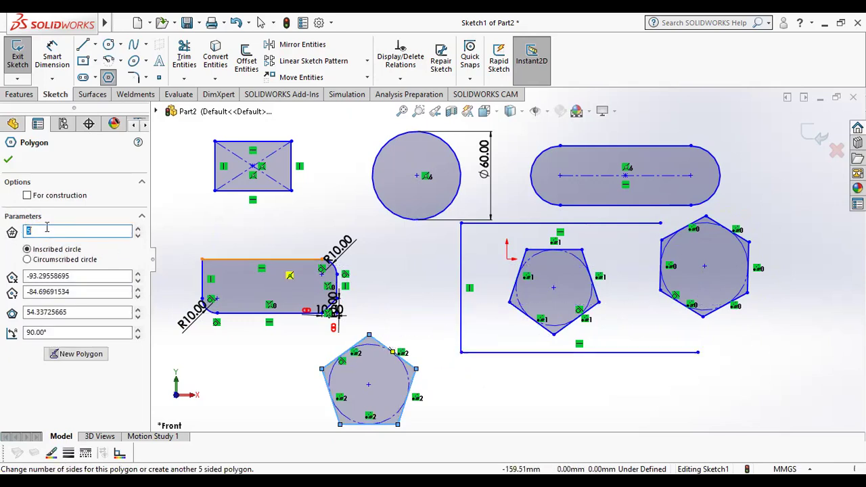
click(8, 160)
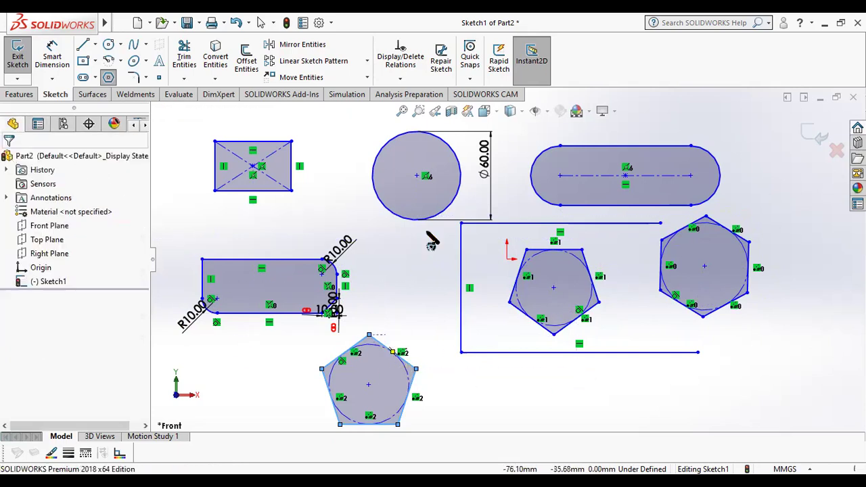
scroll(433, 238, down, 2)
scroll(434, 238, up, 2)
scroll(435, 247, up, 1)
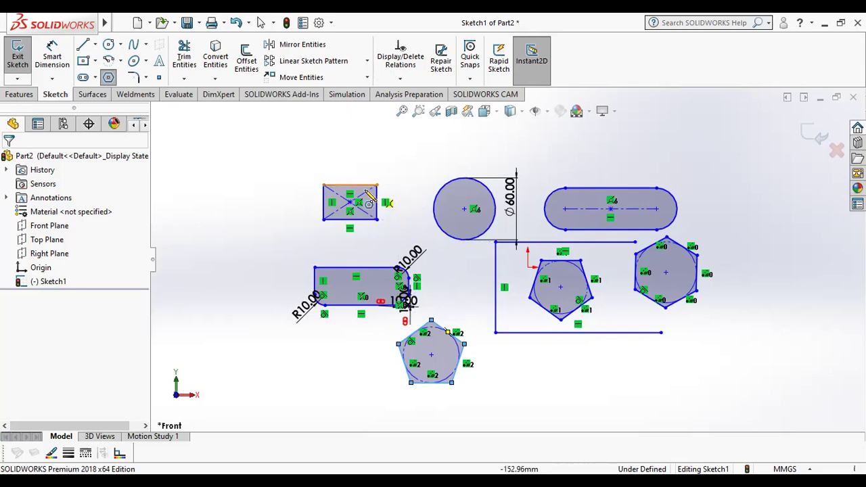
right_click(190, 165)
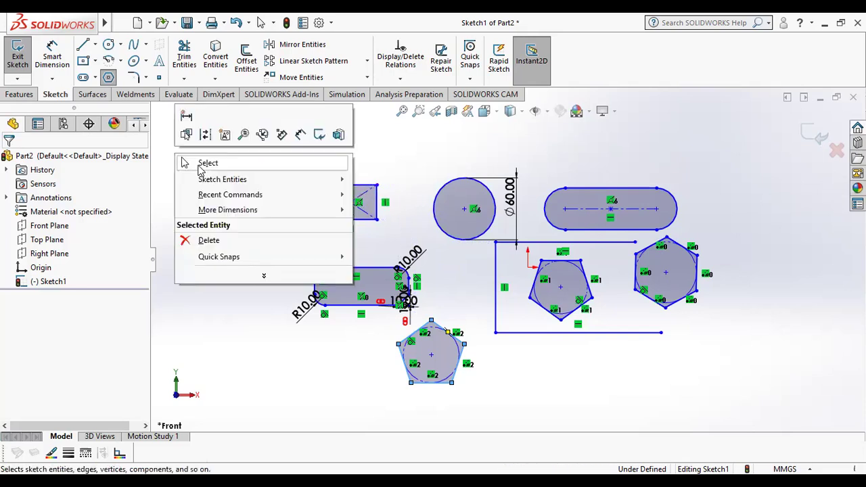
click(195, 164)
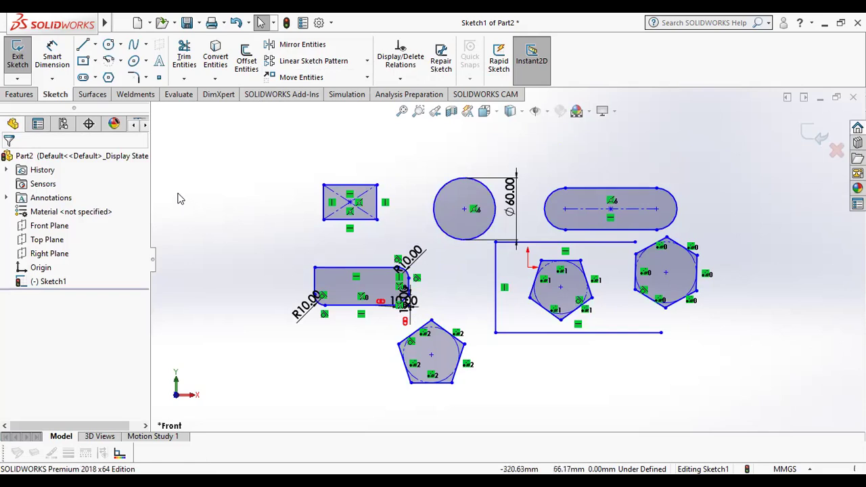
scroll(322, 226, down, 3)
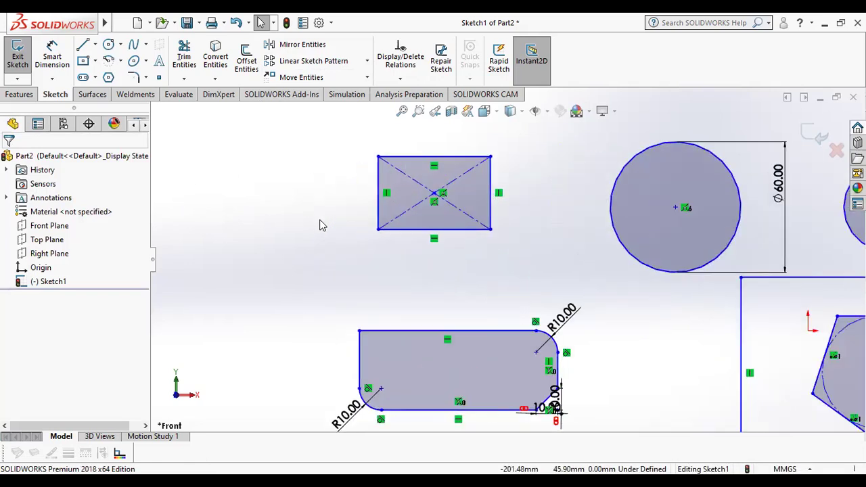
scroll(322, 225, down, 1)
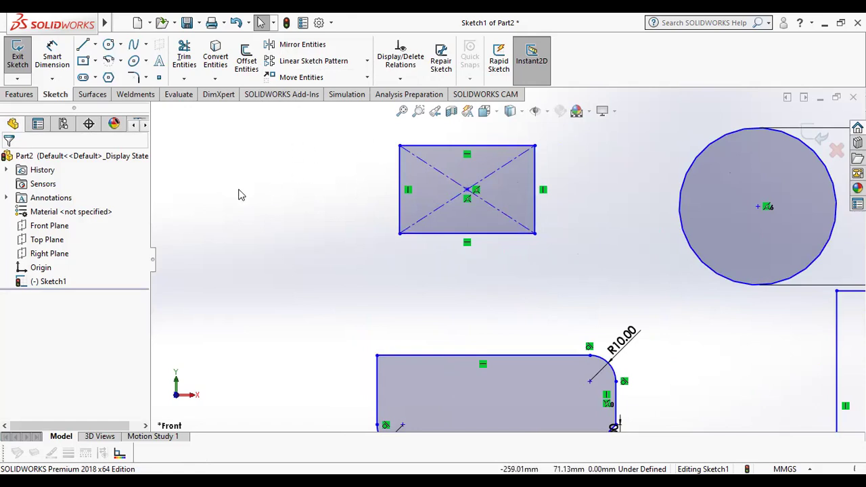
Draw a vertical line about 71.12 mm long left of the rectangle and make it construction geometry
click(83, 47)
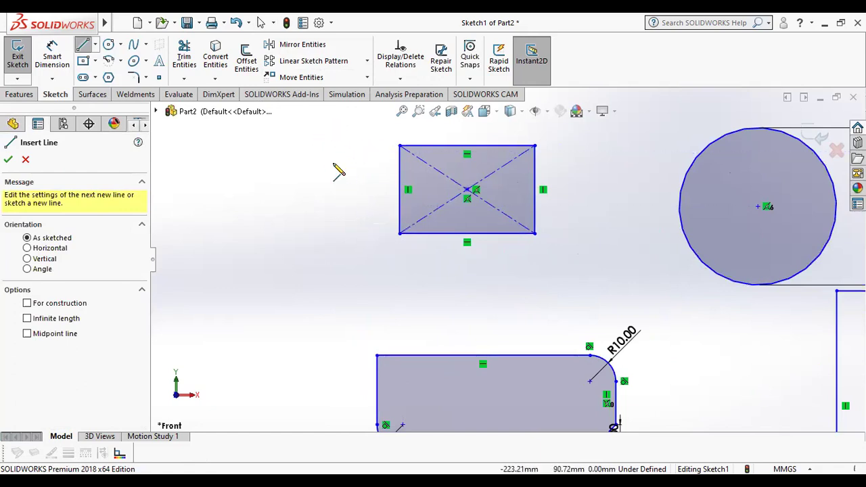
click(338, 172)
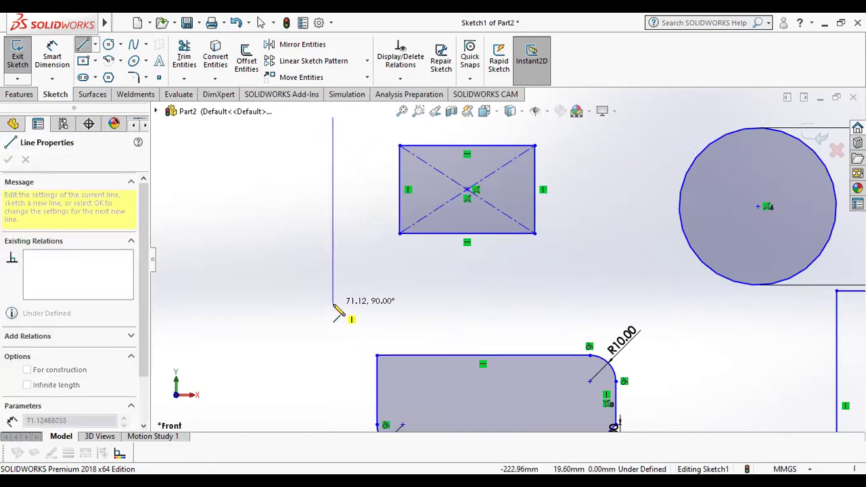
click(333, 304)
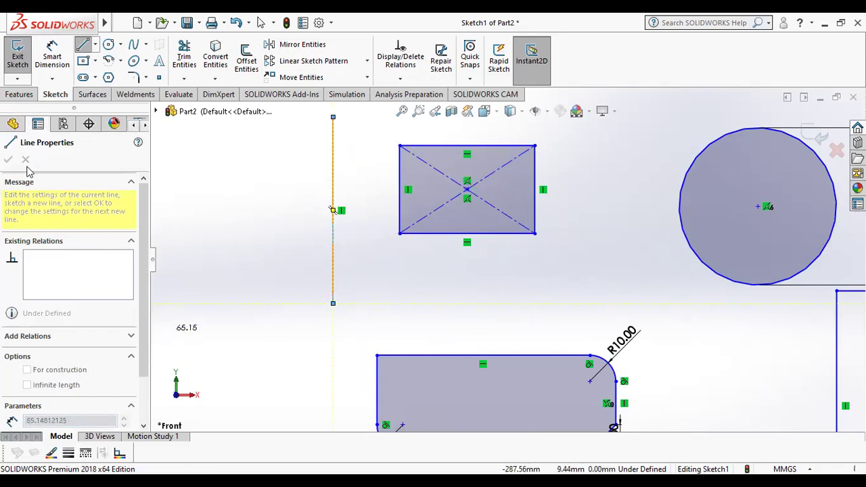
right_click(357, 316)
click(387, 322)
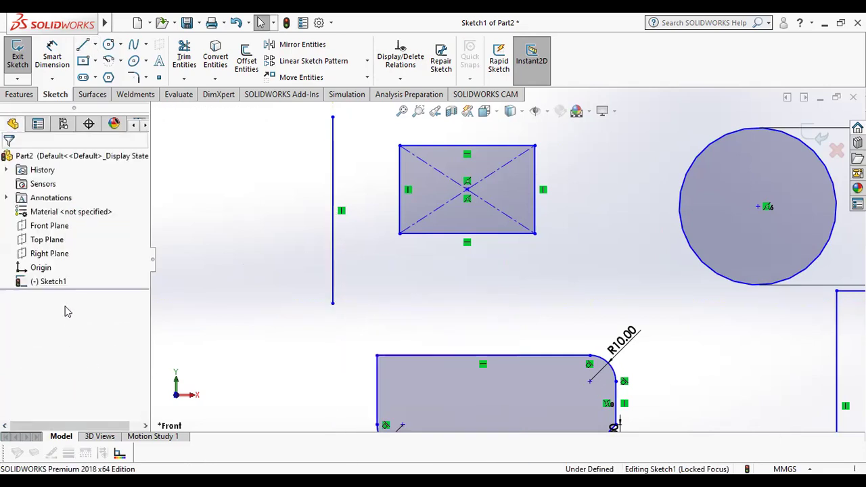
click(334, 238)
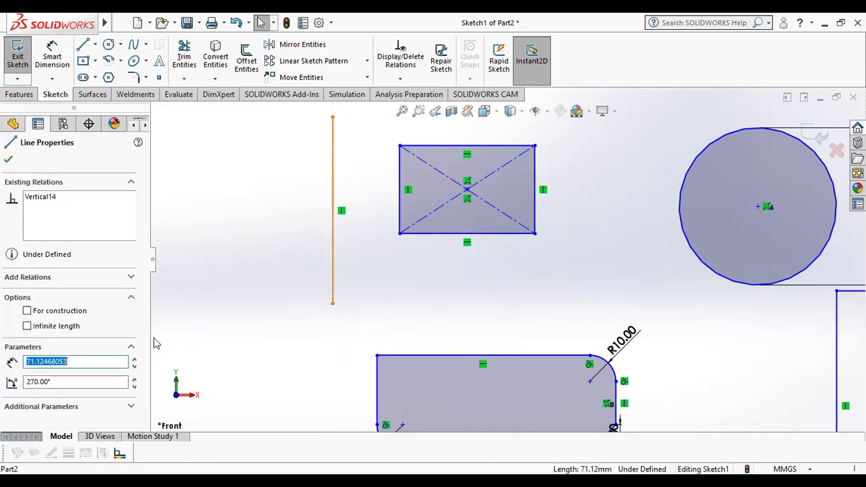
click(8, 161)
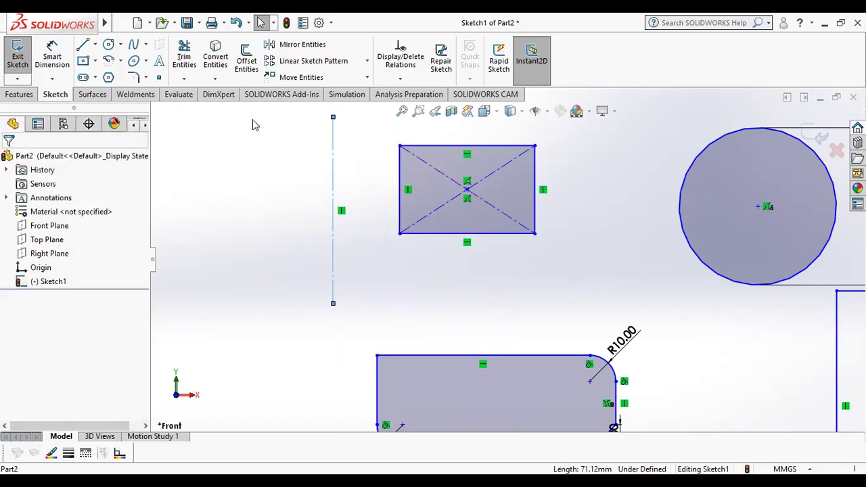
Start Mirror Entities and remove the mistaken centerline Line38 from the entities to mirror
click(280, 48)
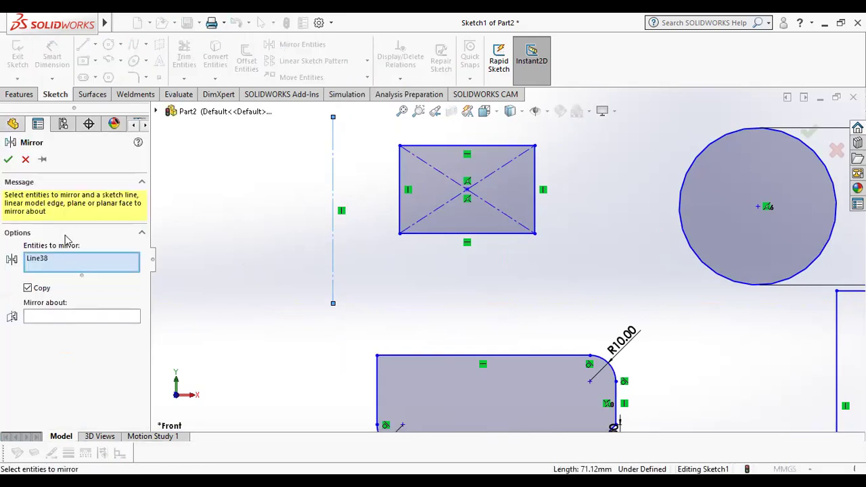
click(40, 262)
right_click(41, 260)
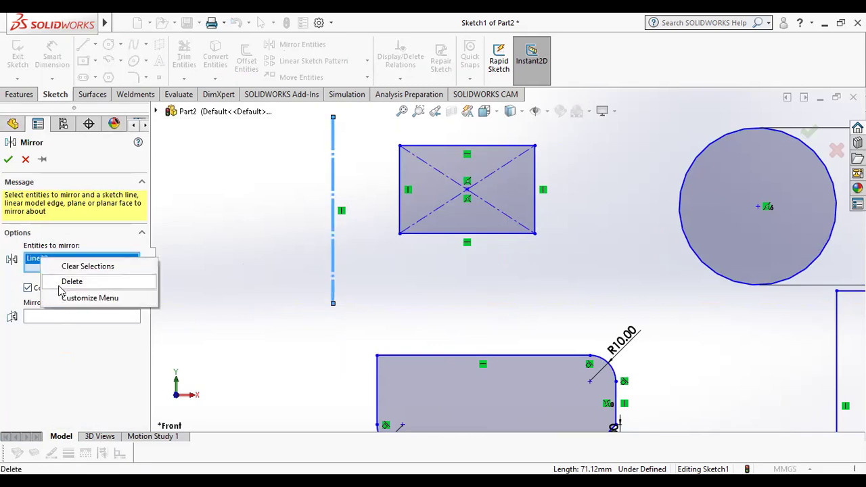
click(58, 265)
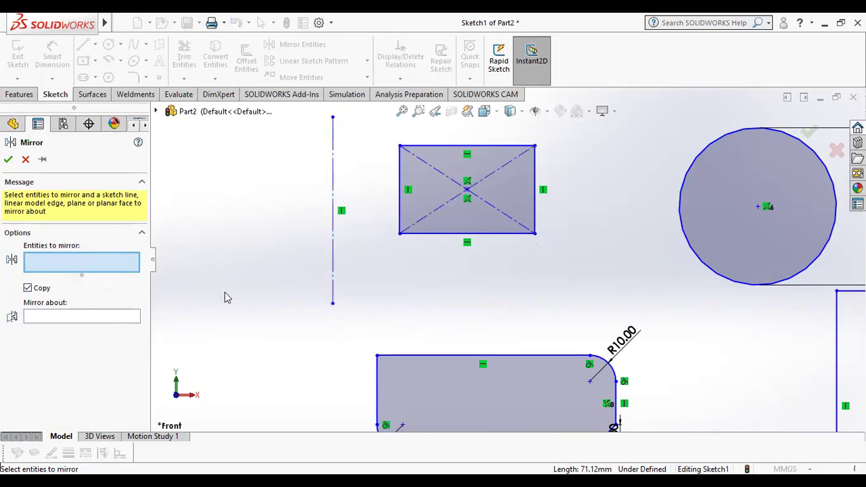
Mirror the crossed rectangle about the vertical centerline
click(45, 317)
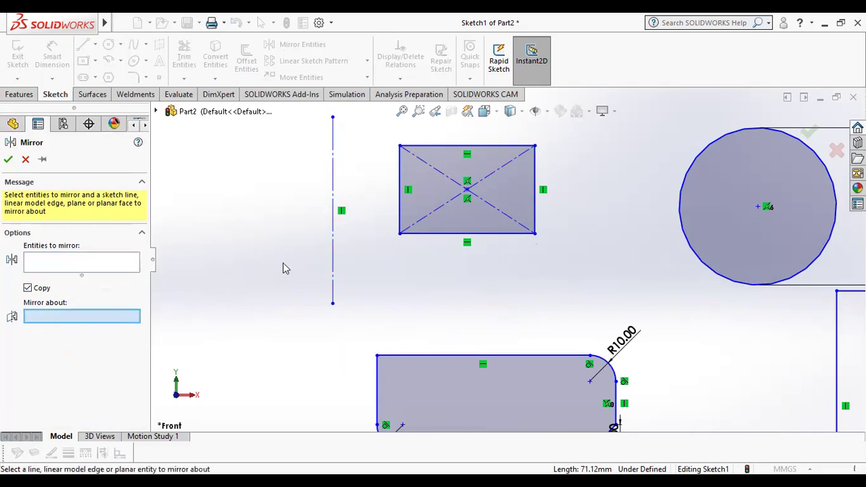
click(332, 257)
click(101, 264)
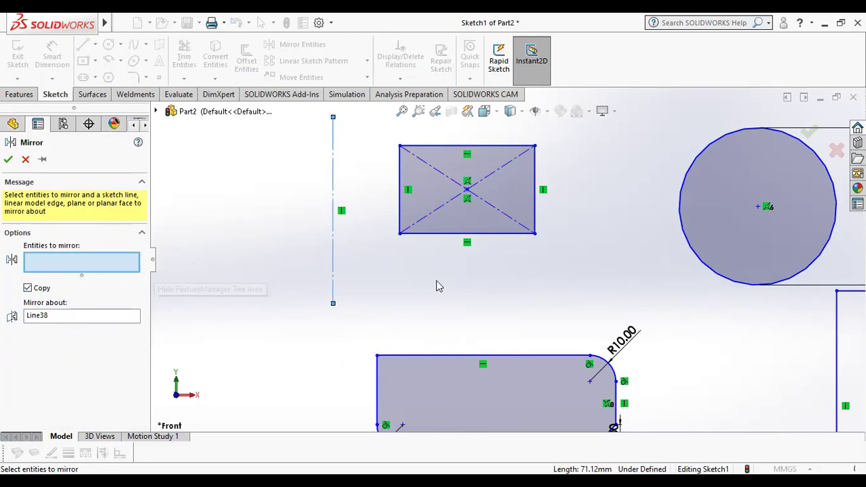
click(426, 234)
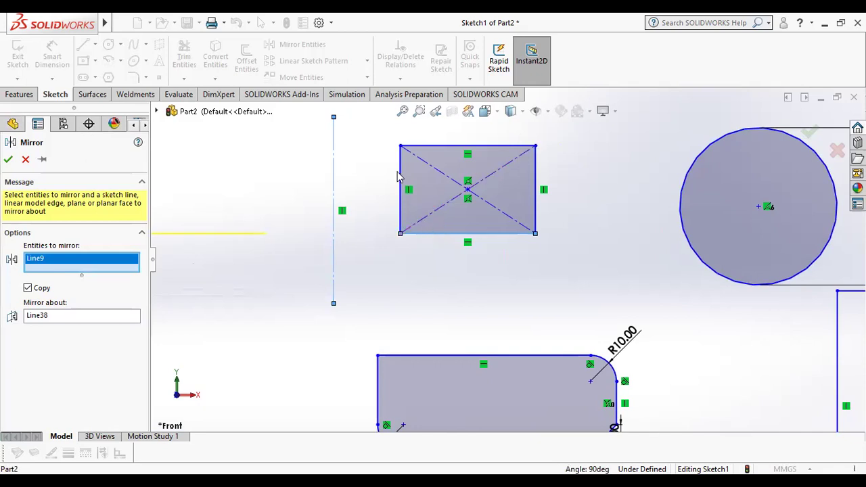
drag(384, 131, 581, 252)
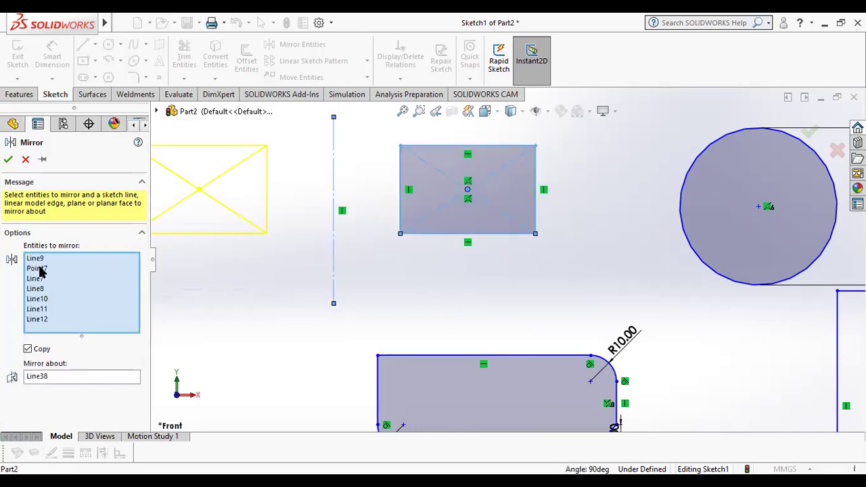
click(7, 158)
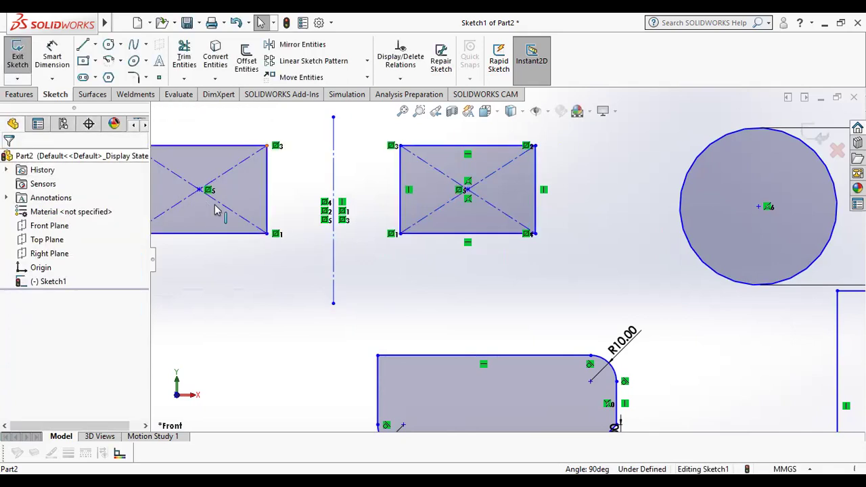
scroll(404, 273, down, 2)
scroll(406, 284, up, 3)
scroll(412, 298, up, 2)
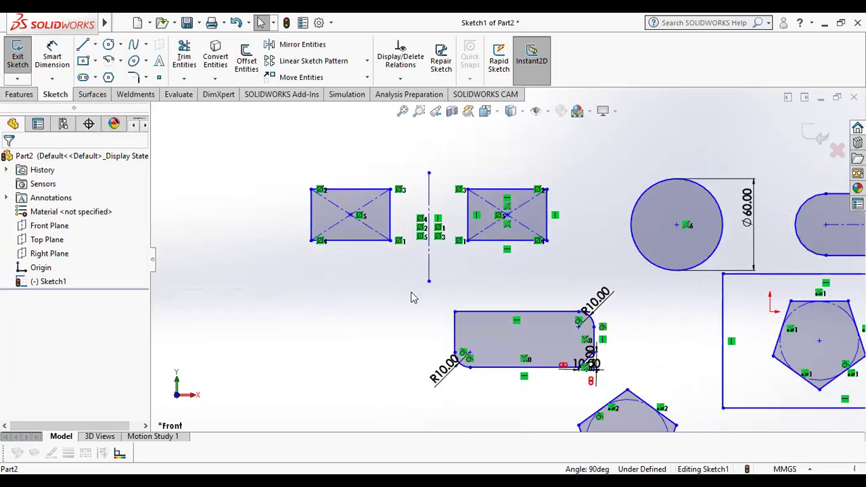
scroll(412, 298, down, 2)
Mirror the 60 mm circle about centerline Line38, then zoom out to show both circles
click(292, 46)
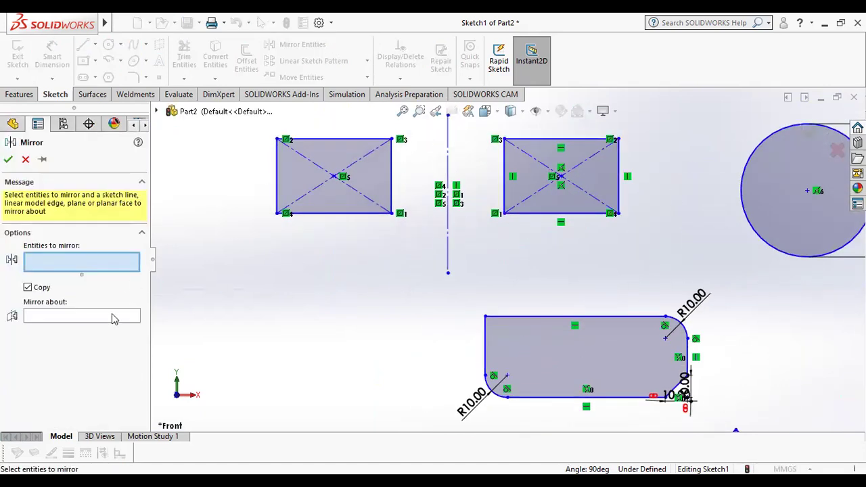
click(114, 315)
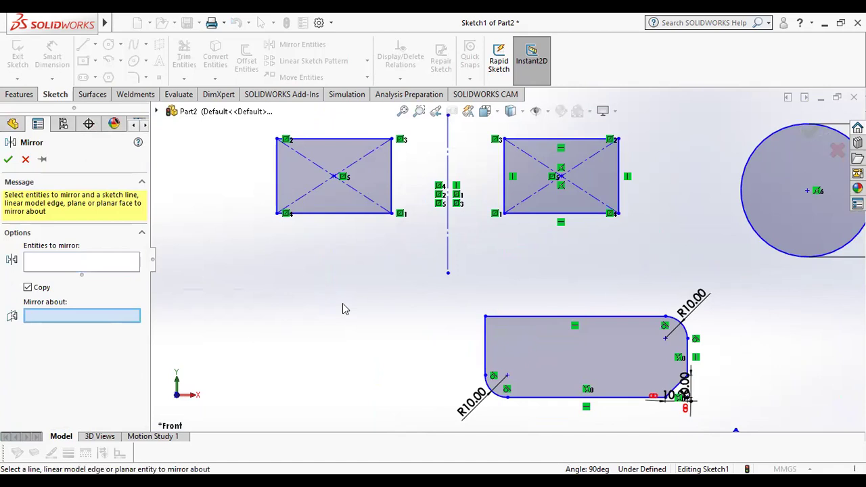
click(447, 248)
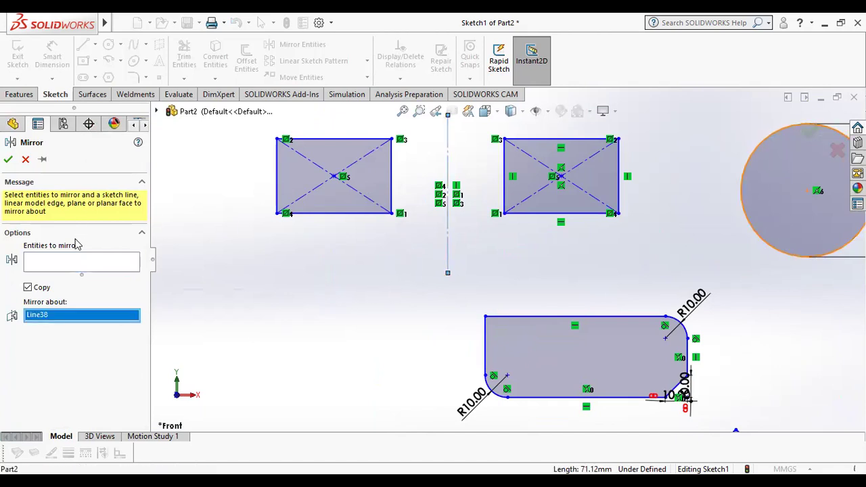
click(124, 265)
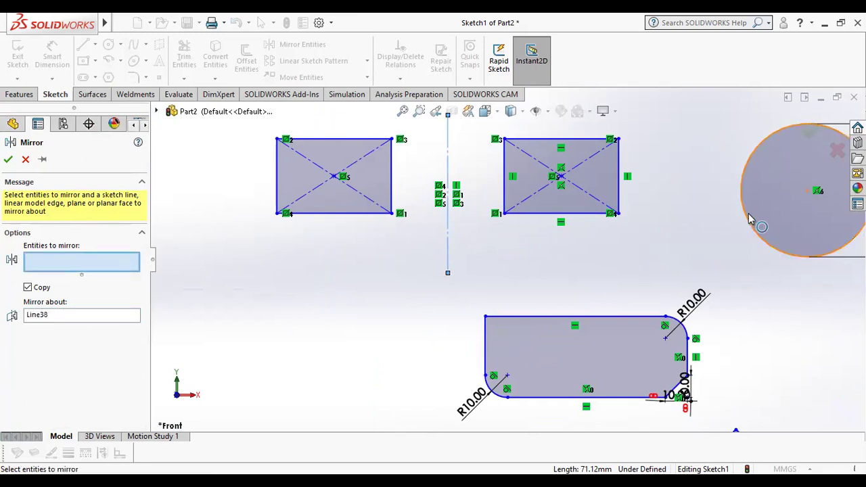
click(752, 231)
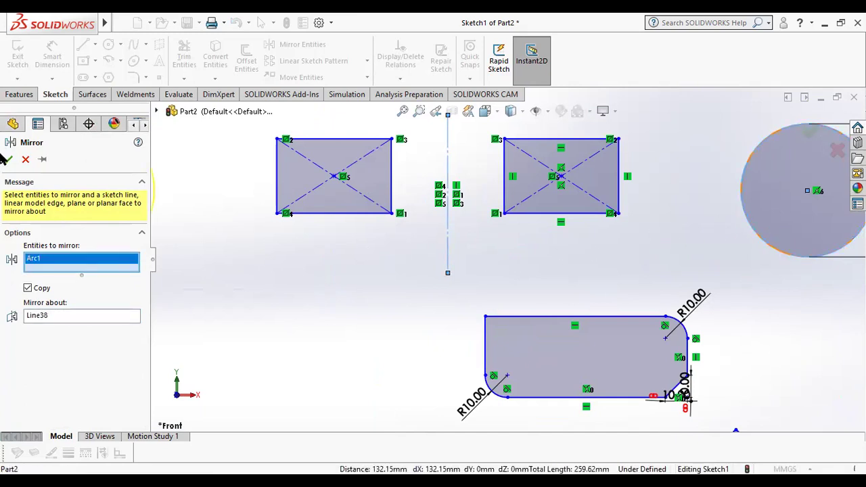
click(6, 159)
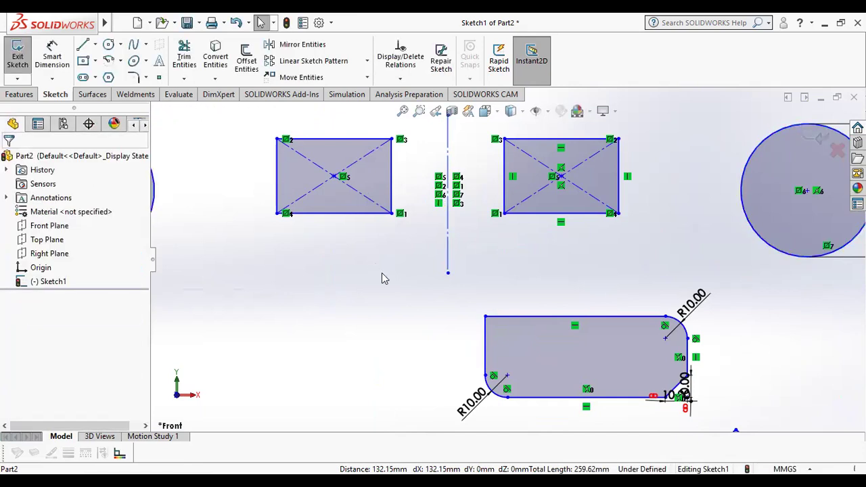
scroll(382, 273, up, 2)
scroll(381, 272, down, 2)
key(z)
key(z)
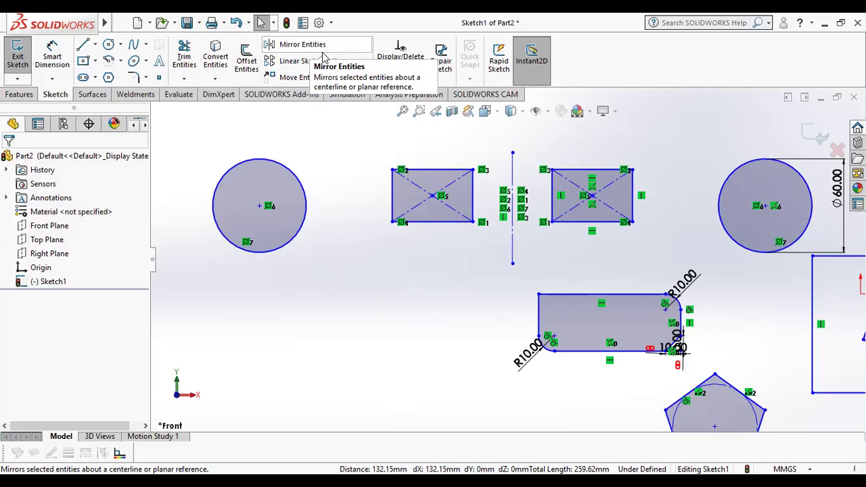
click(322, 49)
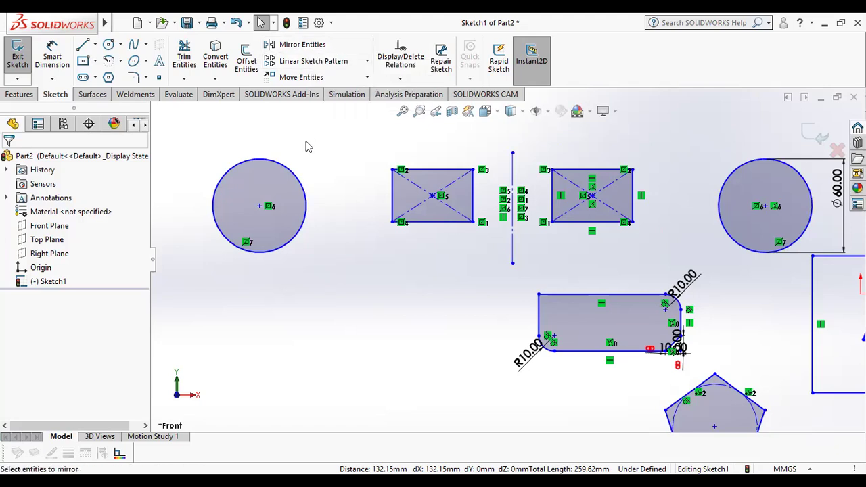
click(366, 61)
scroll(394, 308, up, 2)
scroll(388, 312, up, 1)
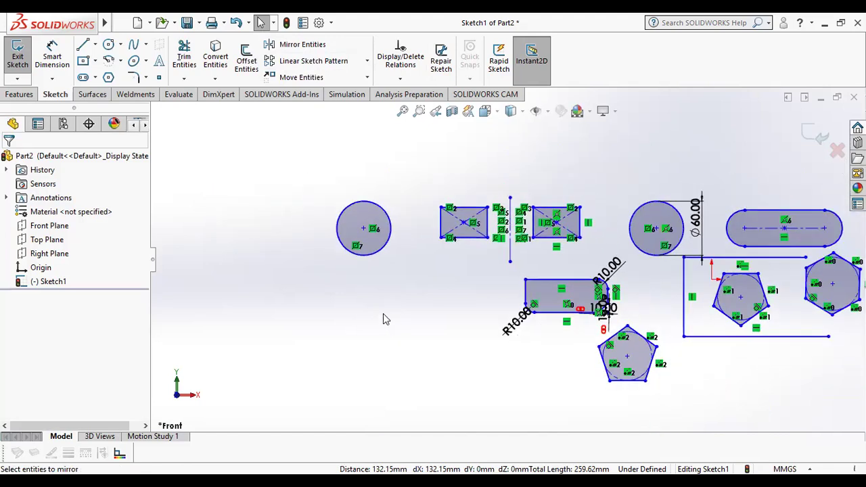
scroll(383, 313, down, 1)
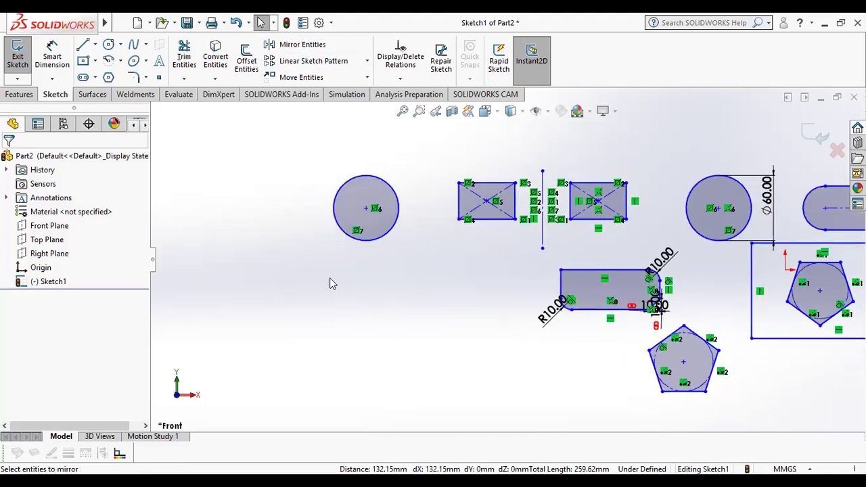
click(402, 110)
mouse_move(288, 140)
mouse_down()
mouse_move(717, 381)
mouse_move(719, 363)
mouse_up()
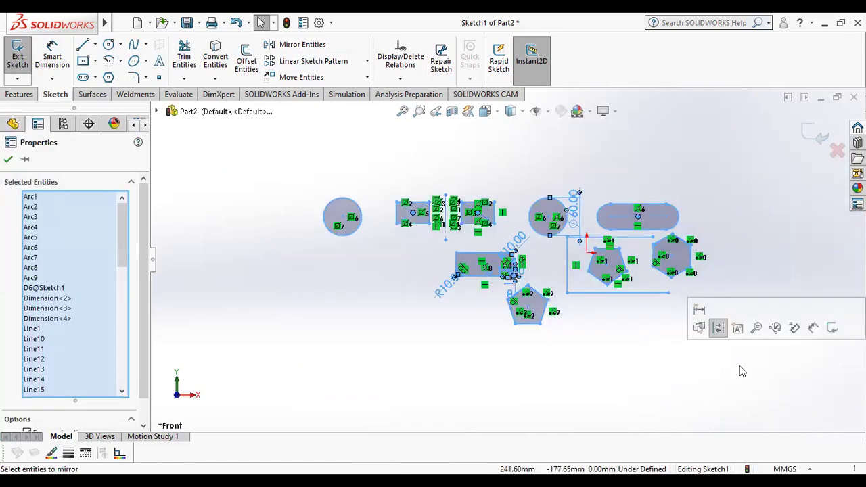
Delete all selected sketch geometry and zoom to fit the empty sketch
key(Delete)
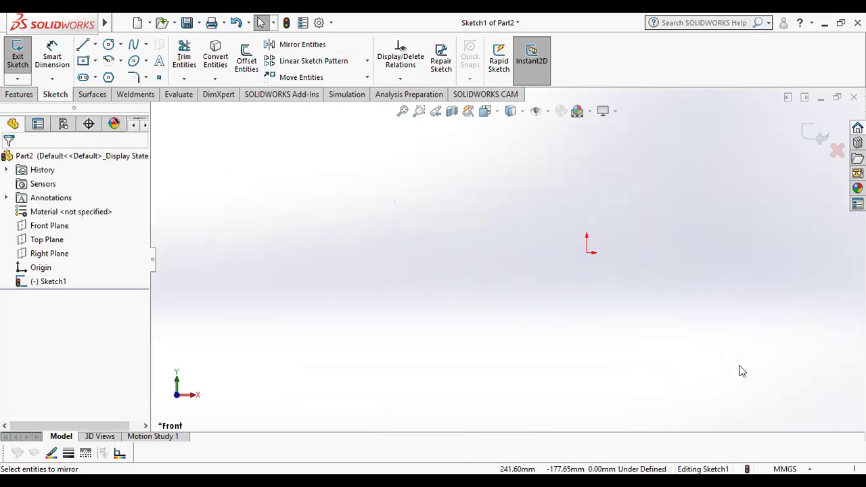
click(402, 111)
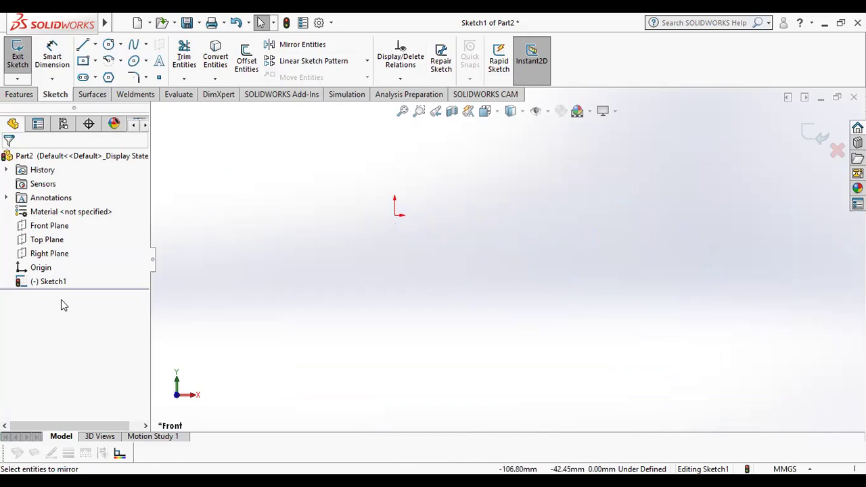
Select Sketch1, then advance the PowerPoint slideshow to the Tutorial-1 slide
click(47, 281)
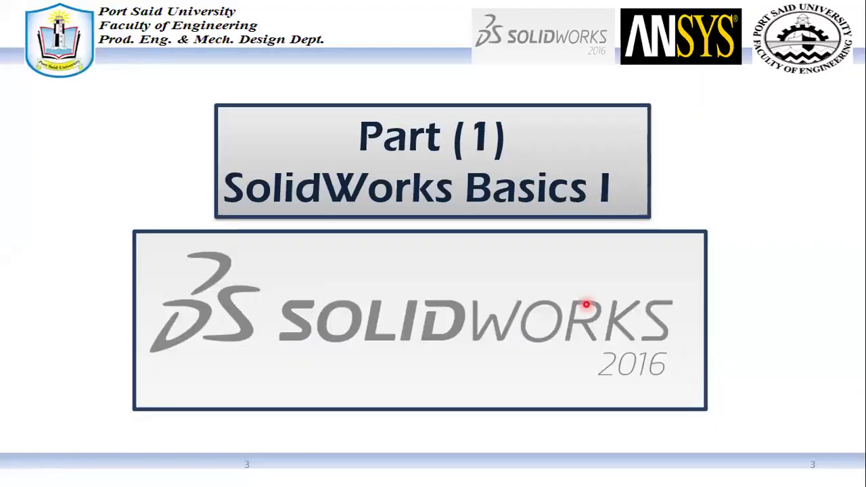
mouse_move(13, 474)
click(37, 474)
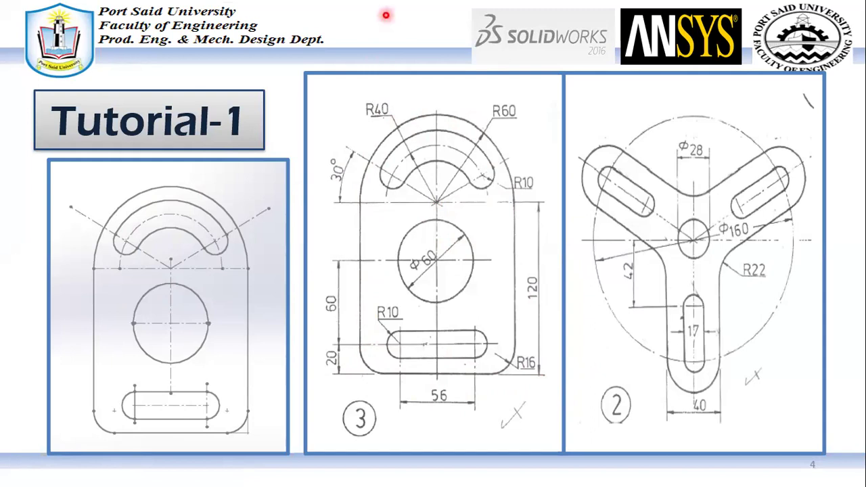
Advance the slideshow to the Tutorial-2 slide showing the 4.50 × 3.00 U-shaped block
key(Right)
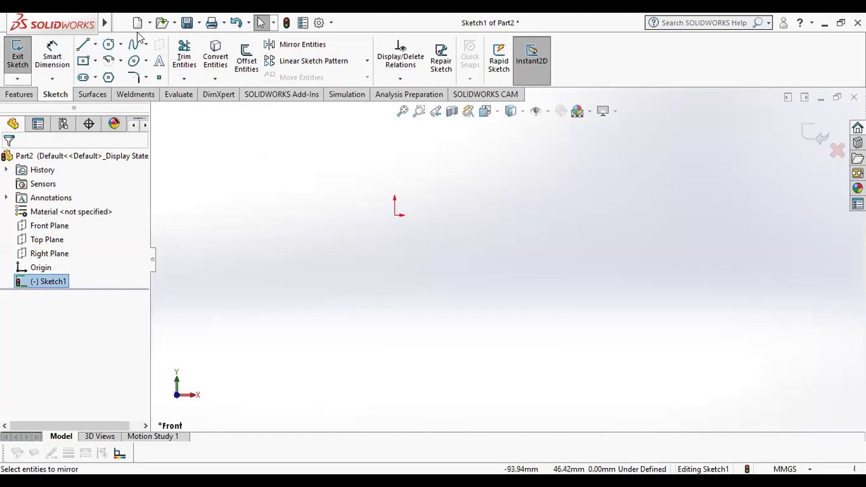
Create a new part and start a sketch on the Front Plane
key(ctrl+n)
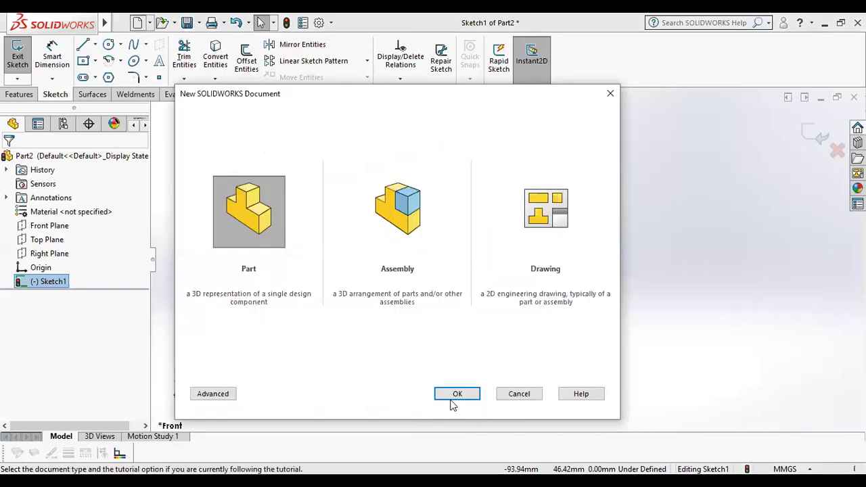
click(453, 395)
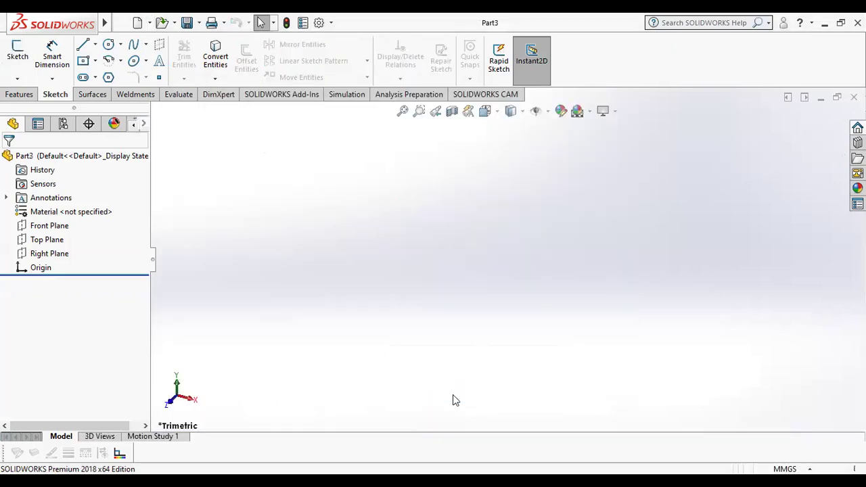
click(47, 228)
click(57, 211)
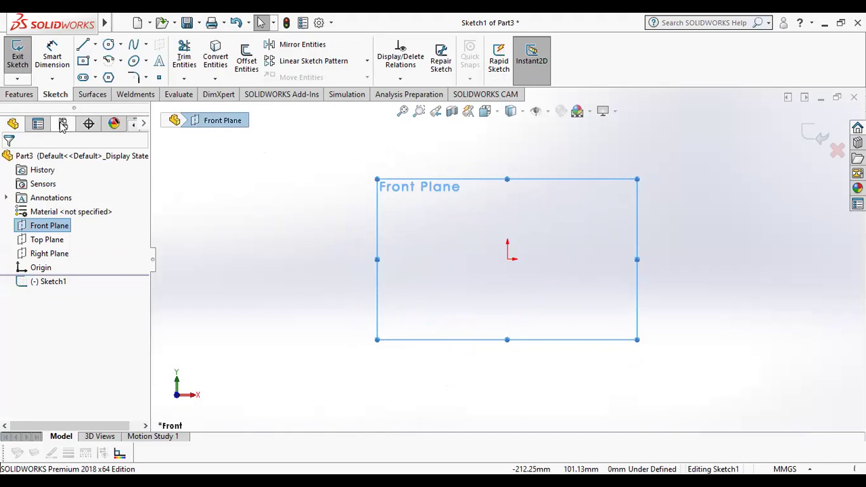
Draw a center rectangle centred on the origin
click(84, 62)
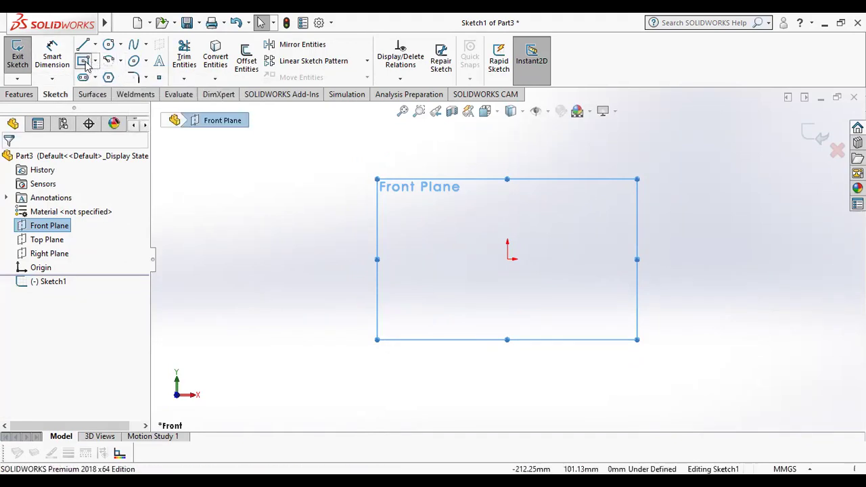
click(507, 259)
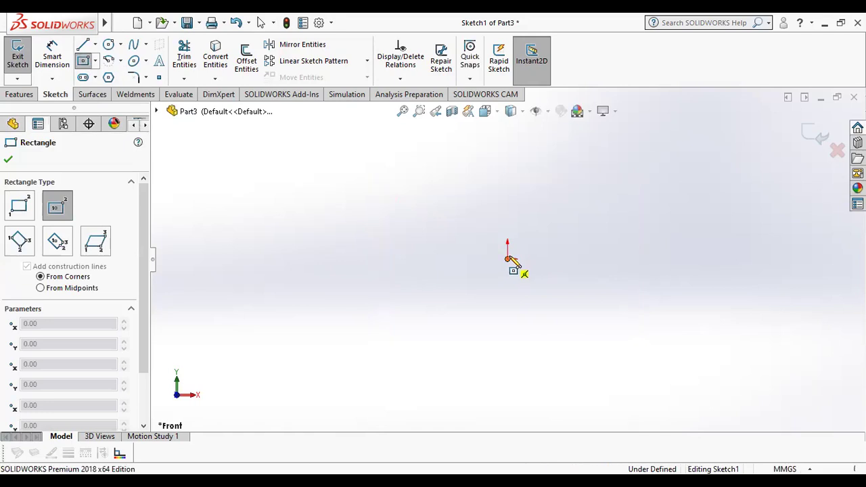
click(618, 187)
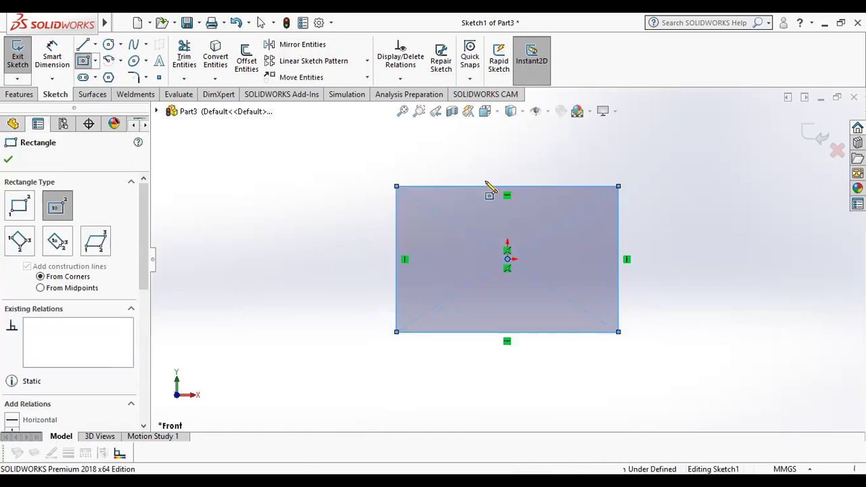
click(8, 159)
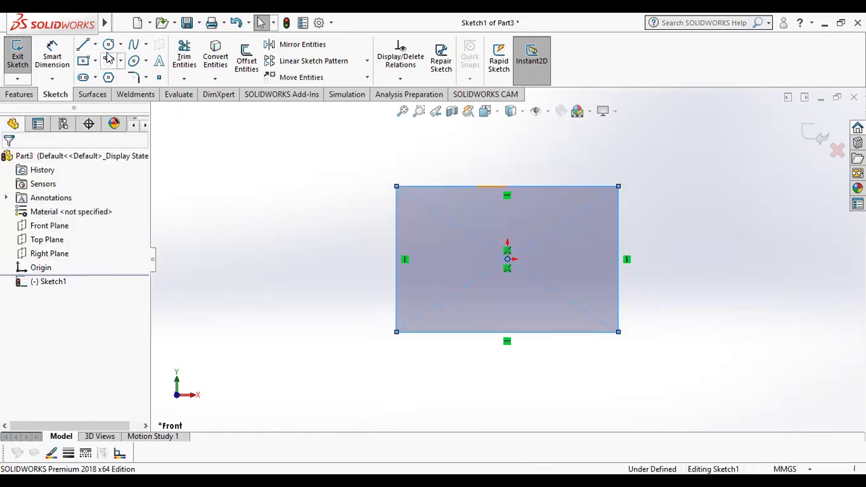
Dimension the rectangle's bottom edge 100 mm and left edge 80 mm
click(52, 57)
click(493, 332)
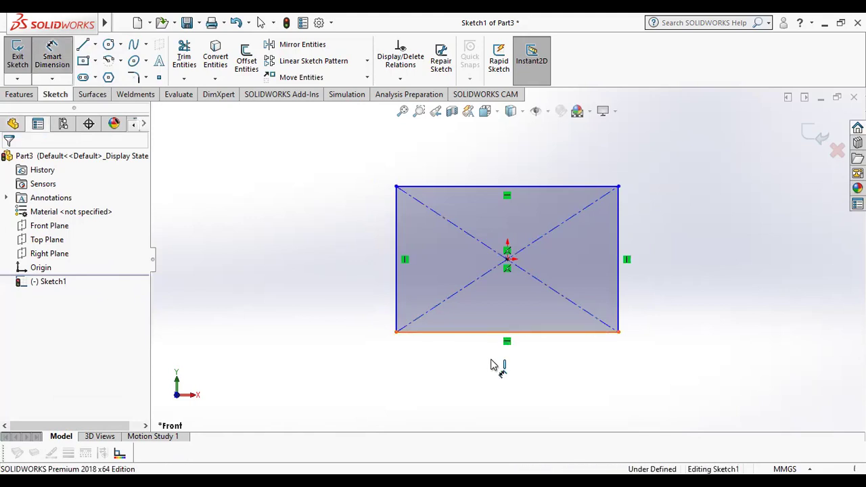
click(492, 365)
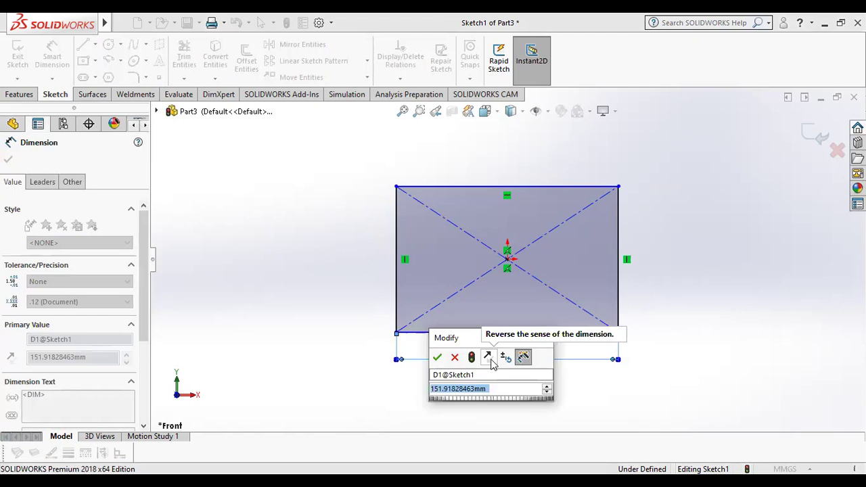
text(100)
key(Return)
click(397, 294)
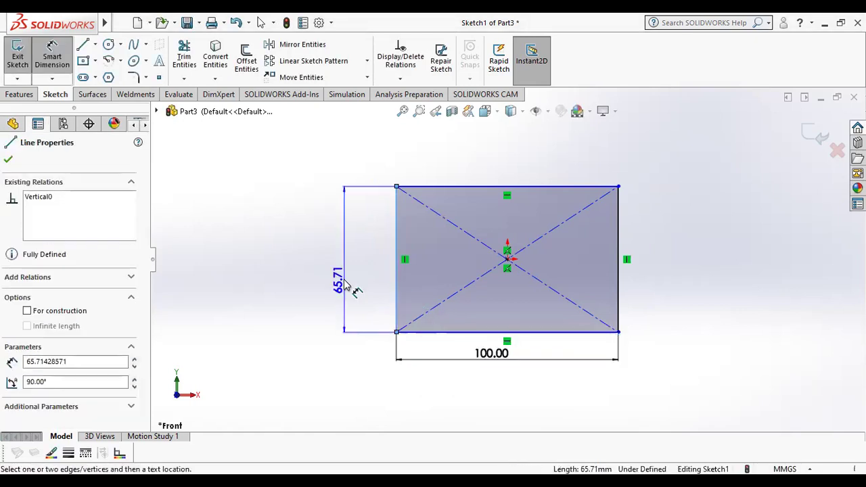
click(345, 285)
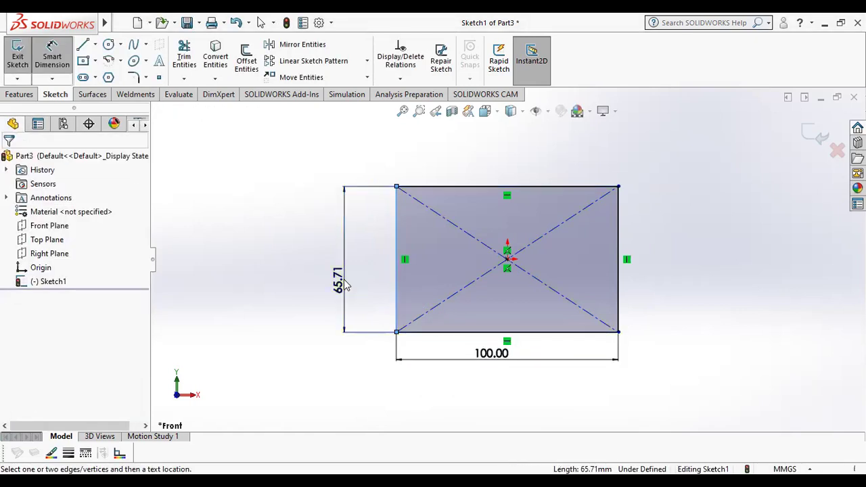
text(80)
key(Return)
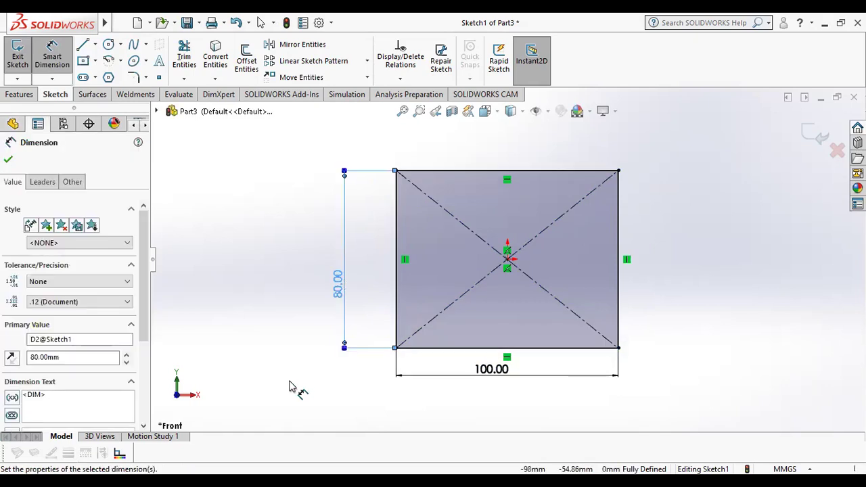
click(8, 160)
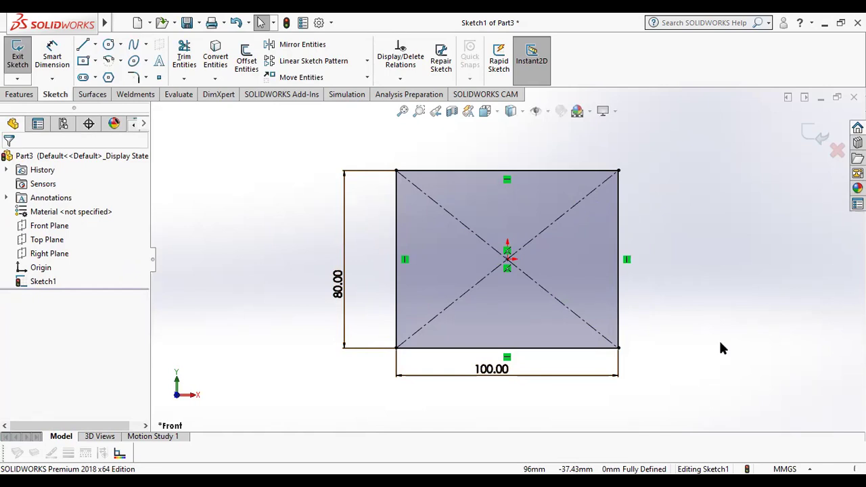
Extrude the rectangle sketch 20 mm blind to create Boss-Extrude1
click(29, 100)
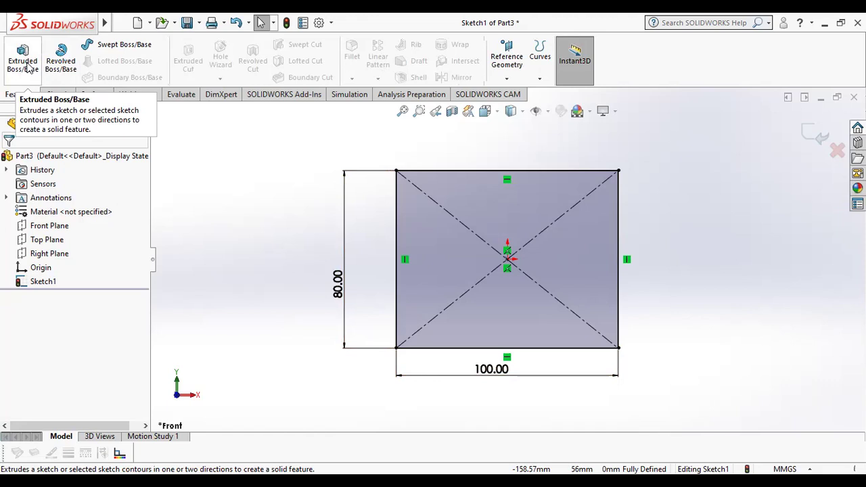
click(27, 67)
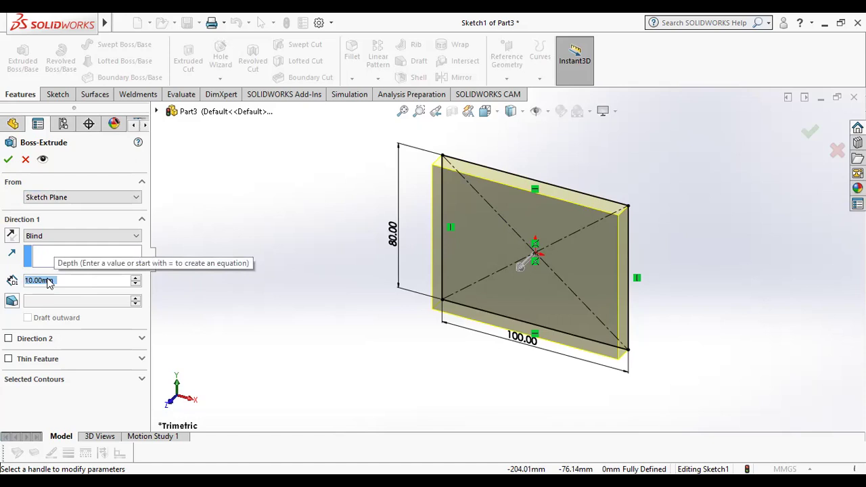
text(20)
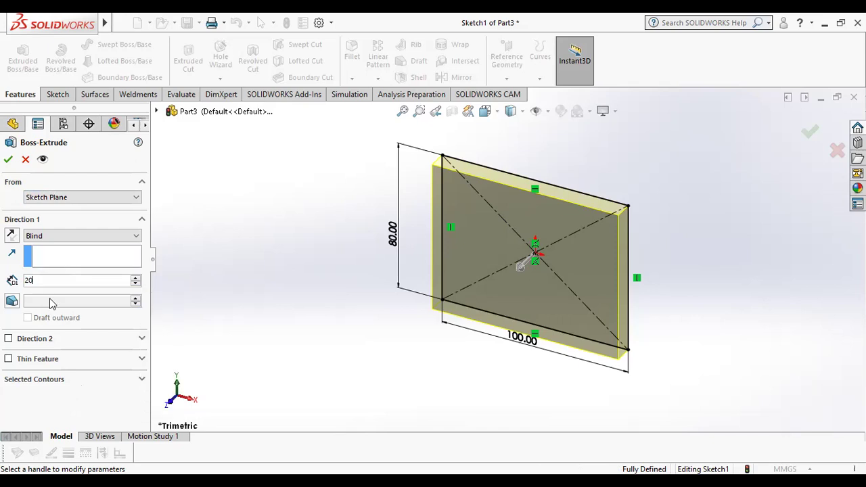
click(53, 259)
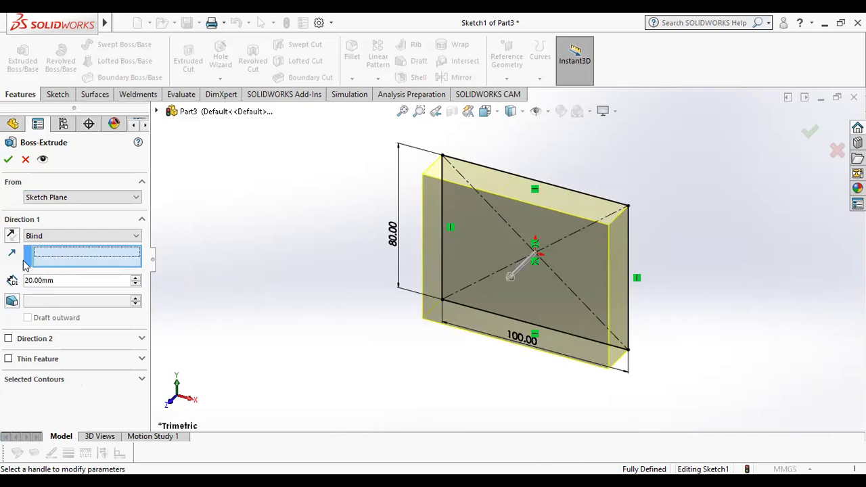
click(7, 161)
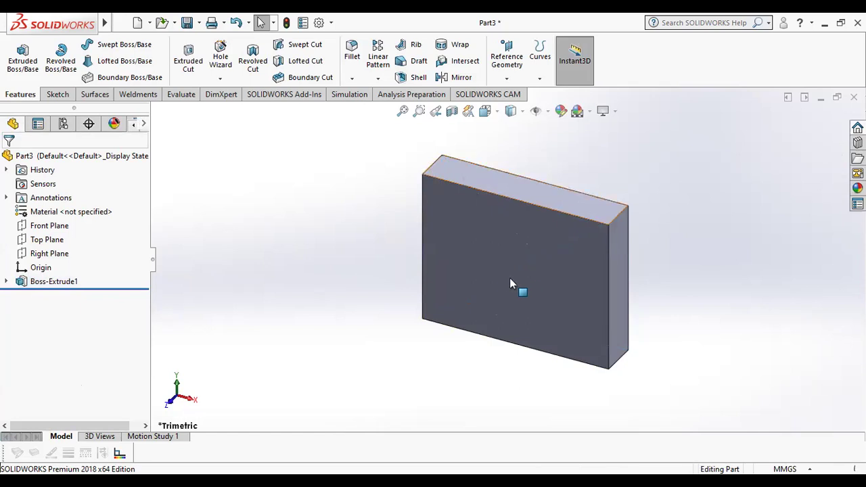
Orbit around the 100 × 80 × 20 mm block, then set the view to Isometric
middle_drag(554, 256, 568, 240)
mouse_move(632, 240)
middle_down()
mouse_move(499, 284)
mouse_move(461, 266)
mouse_move(501, 253)
mouse_move(501, 240)
middle_up()
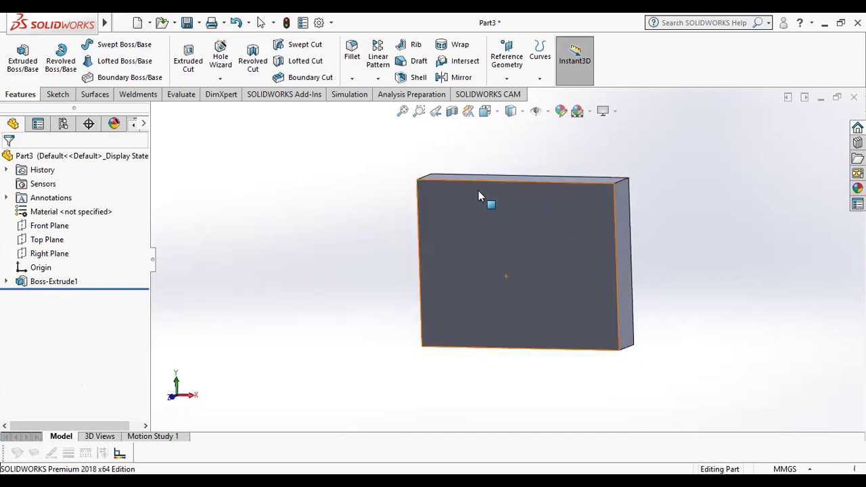
mouse_move(637, 265)
middle_down()
mouse_move(610, 250)
mouse_move(630, 249)
middle_up()
middle_drag(410, 193, 440, 202)
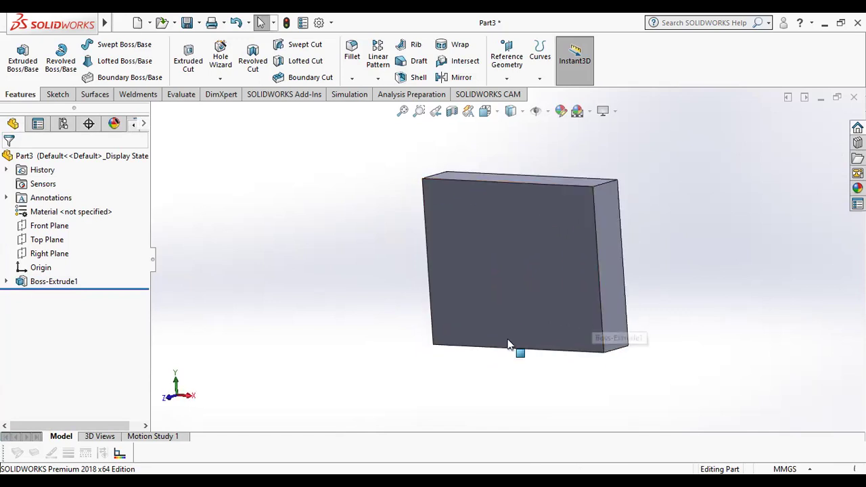
click(497, 110)
click(532, 149)
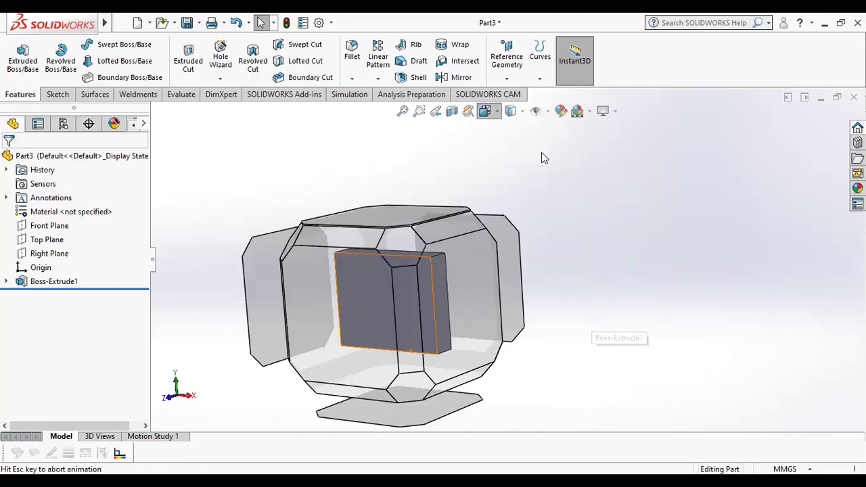
click(558, 146)
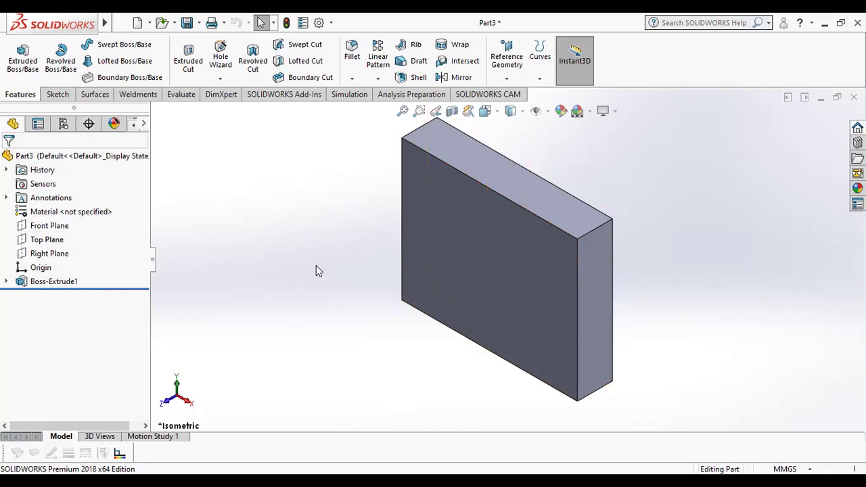
Start Sketch2 on the block's large front face and turn the view Normal To it
click(470, 253)
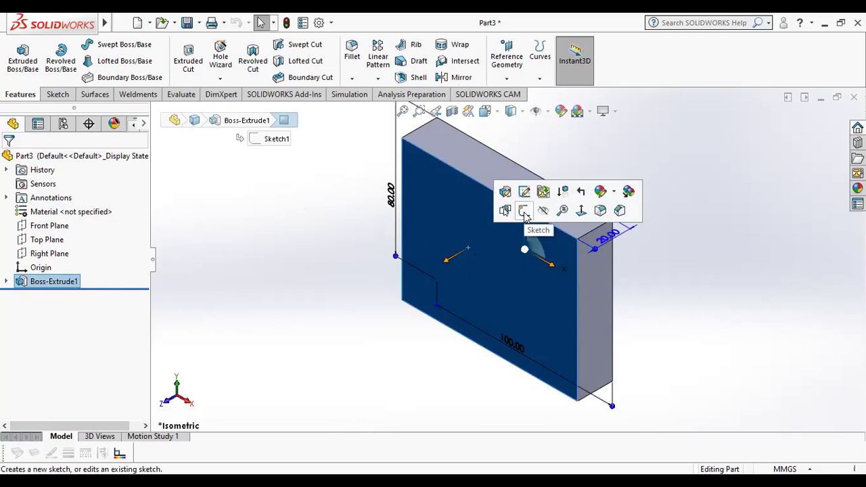
click(525, 212)
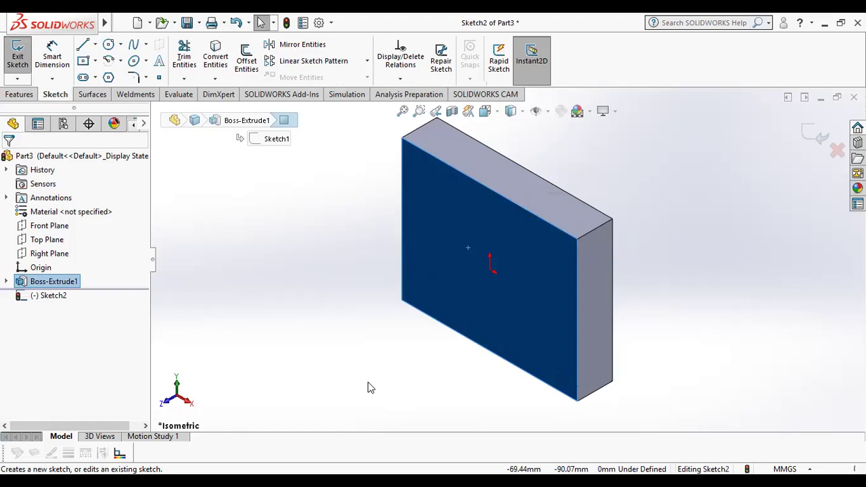
right_click(53, 298)
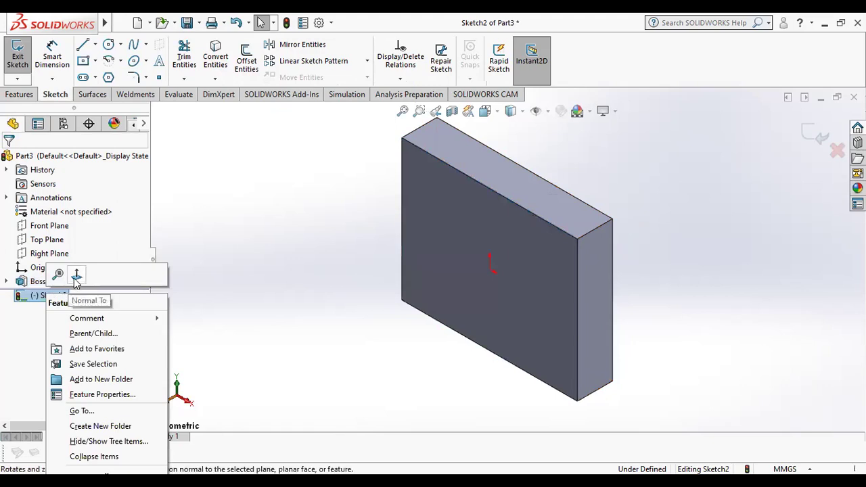
click(76, 276)
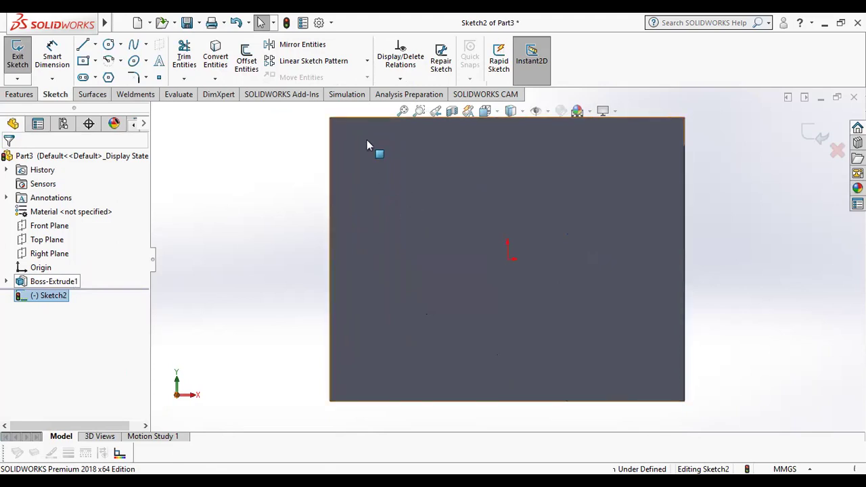
Draw a circle centred on the origin and dimension its diameter to 50 mm
key(f)
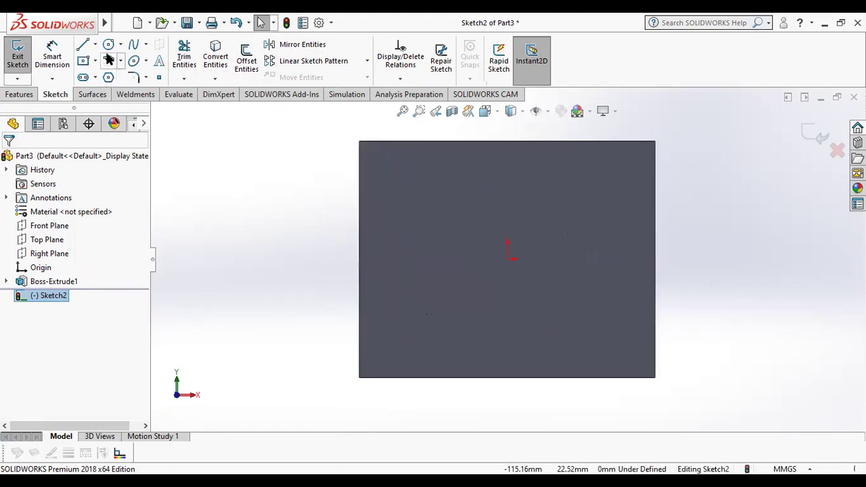
click(108, 45)
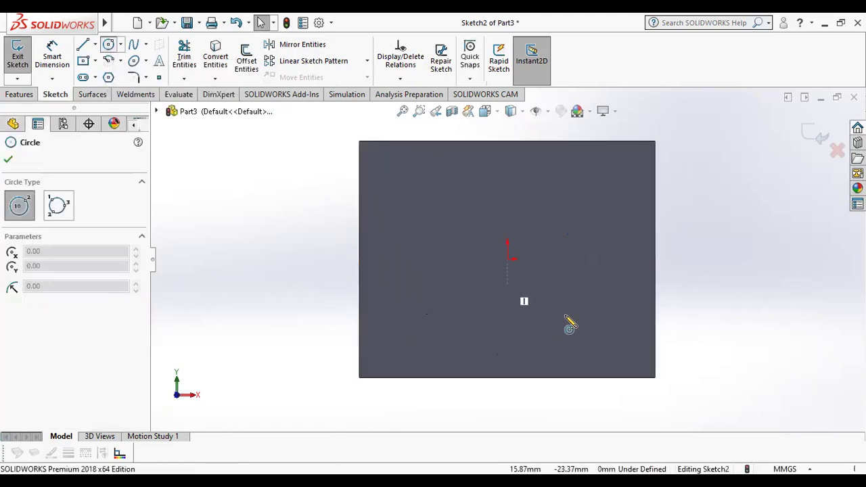
click(507, 258)
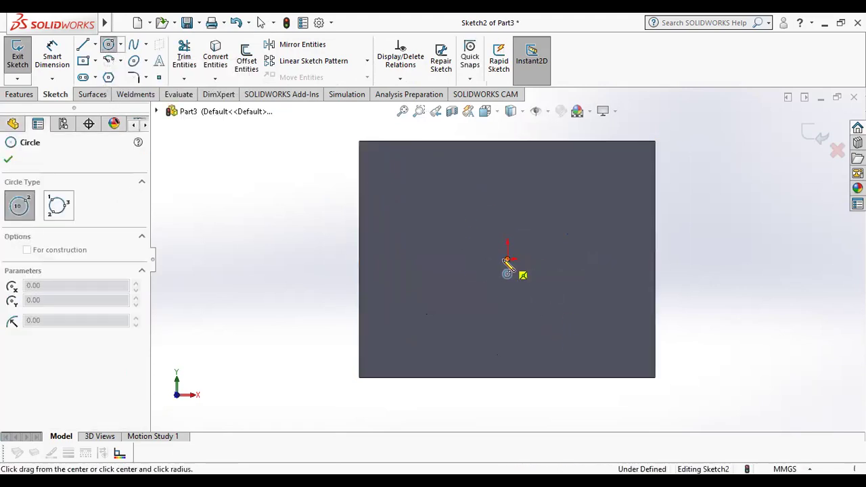
click(439, 286)
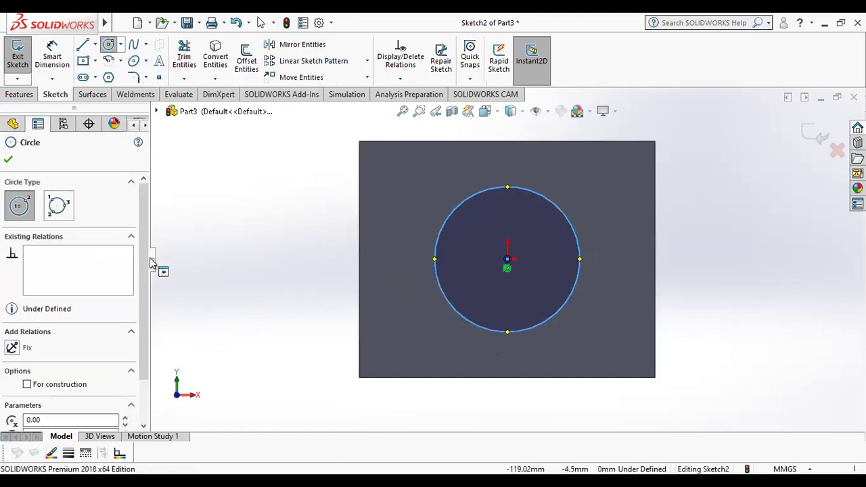
click(9, 158)
click(52, 56)
click(441, 290)
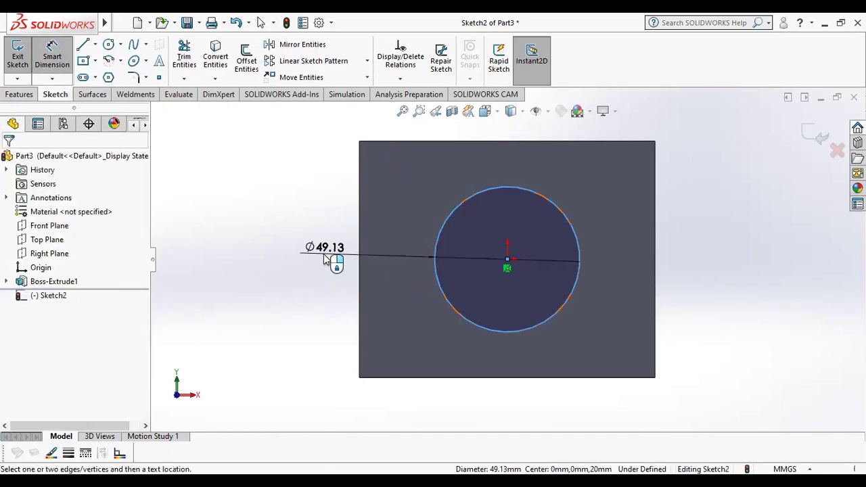
click(325, 259)
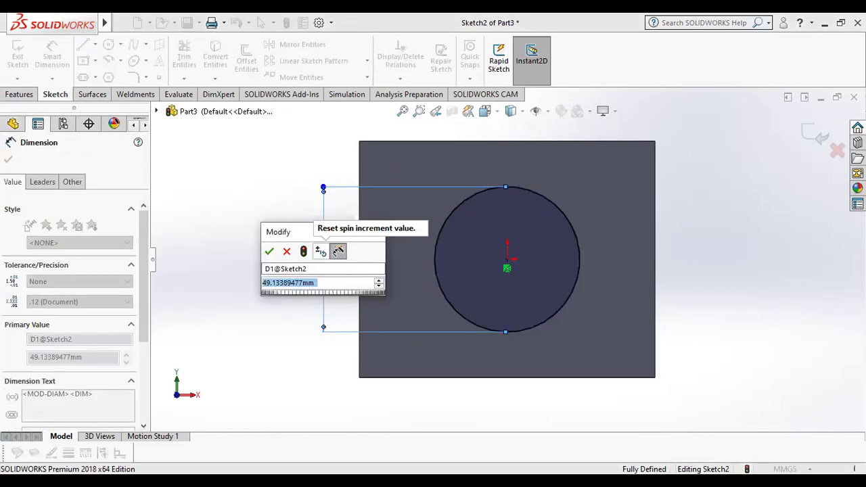
text(50)
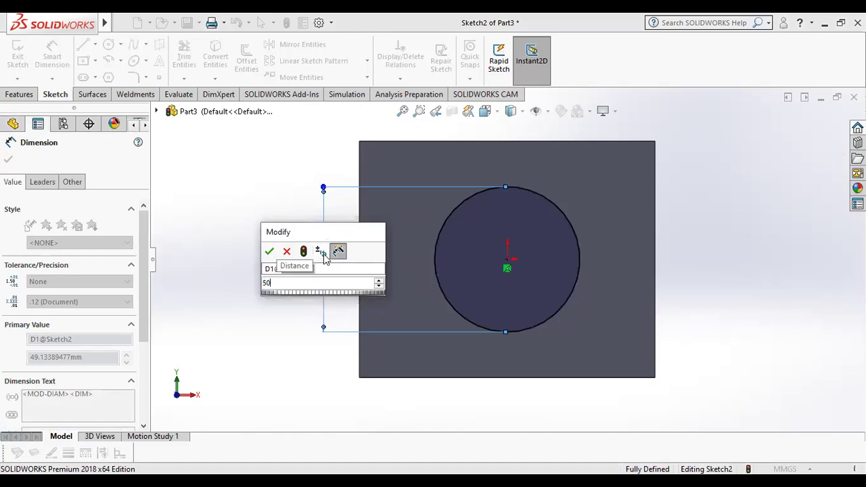
key(Return)
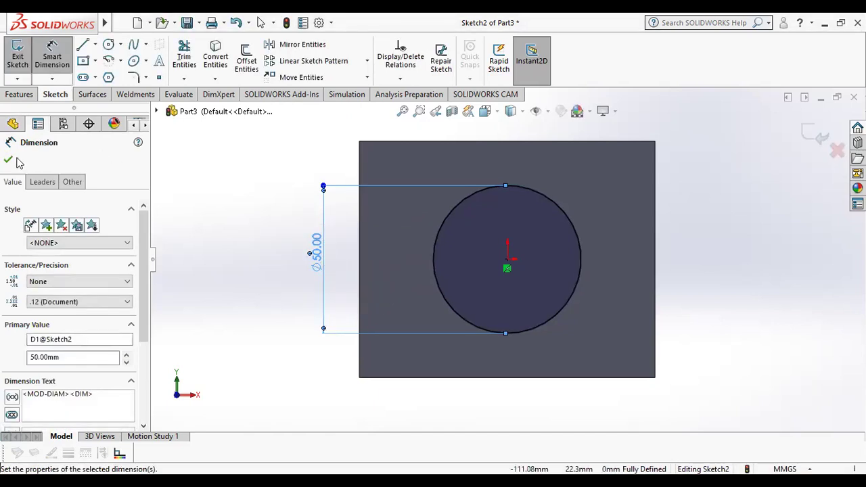
click(8, 159)
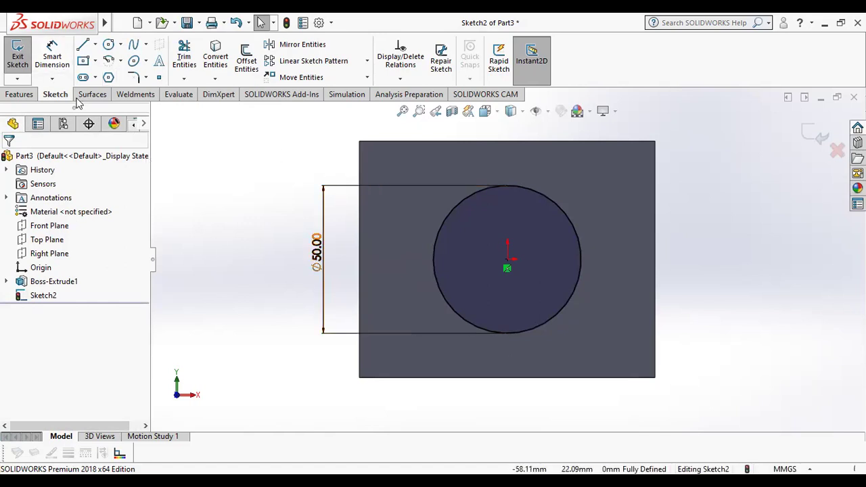
Start a Cut-Extrude of the circle and try a 5 mm depth
click(20, 95)
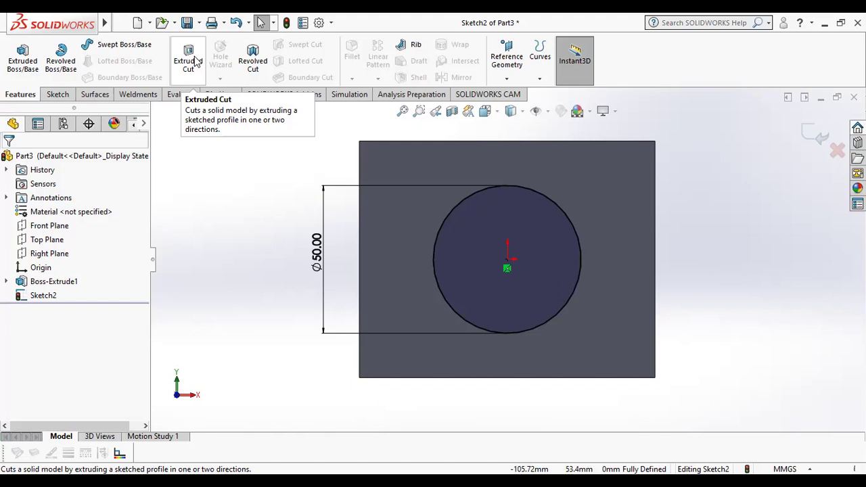
click(195, 61)
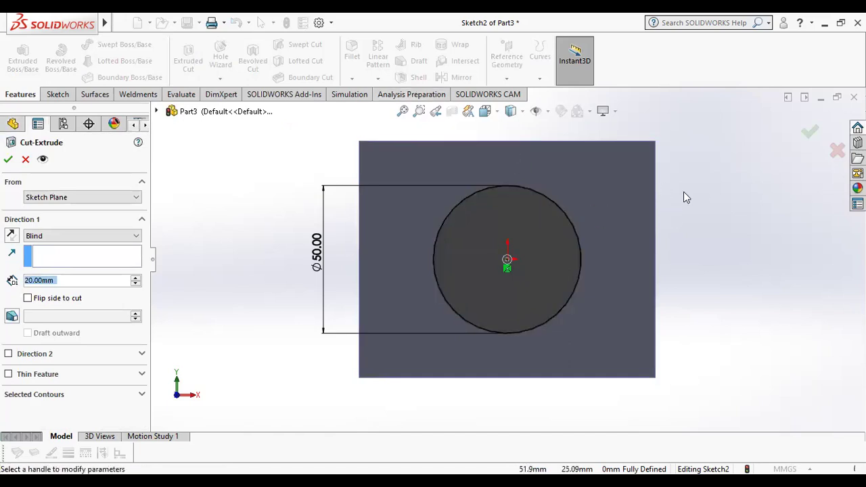
mouse_move(706, 195)
middle_down()
mouse_move(658, 234)
mouse_move(618, 250)
mouse_move(655, 255)
middle_up()
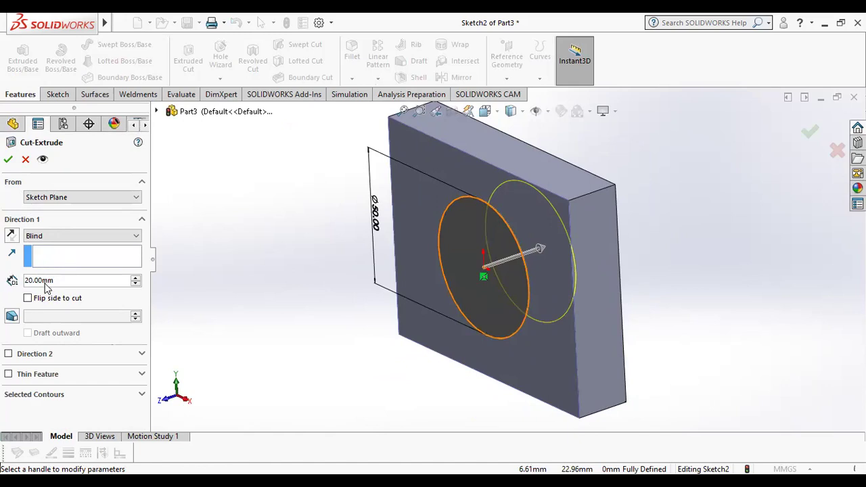
click(134, 286)
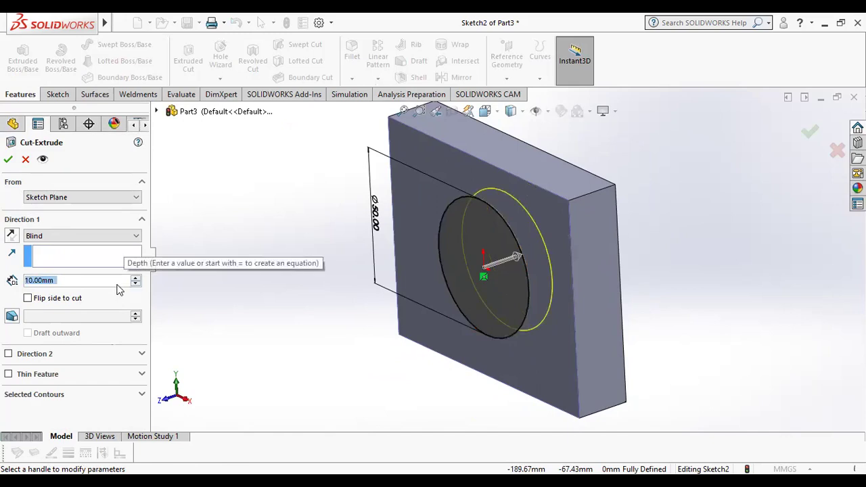
text(5)
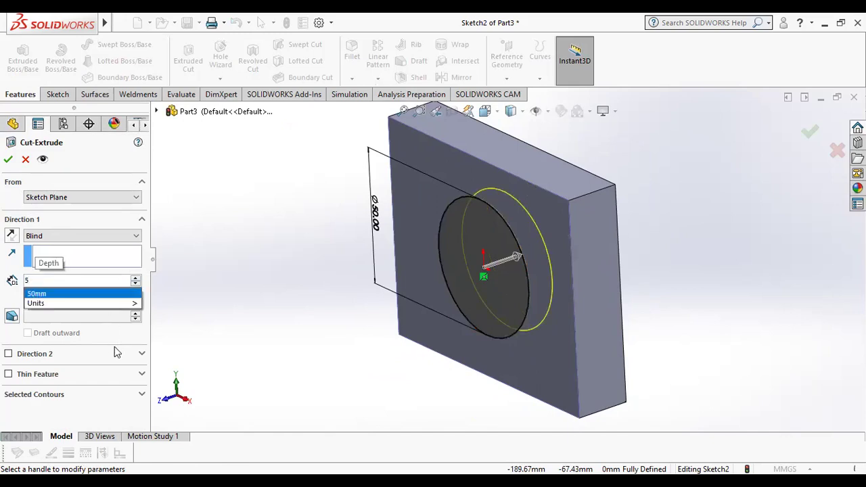
click(97, 260)
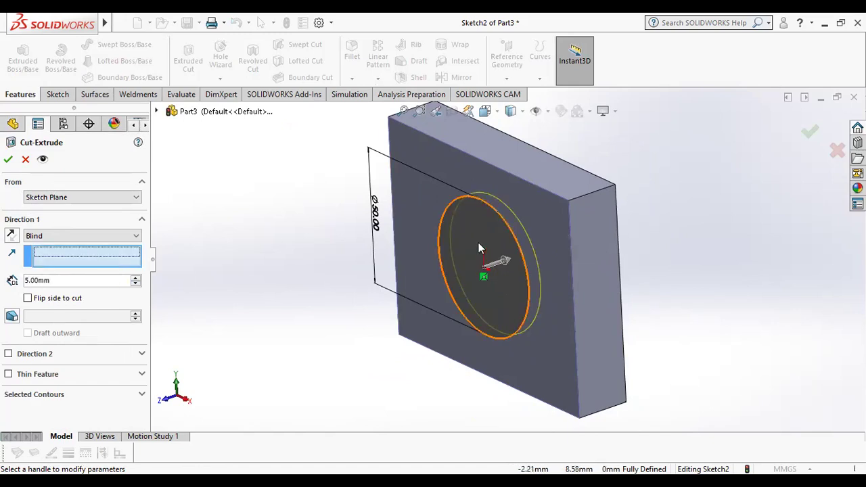
Raise the cut depth through 10 and 15 to 20 mm and accept the hole
click(98, 277)
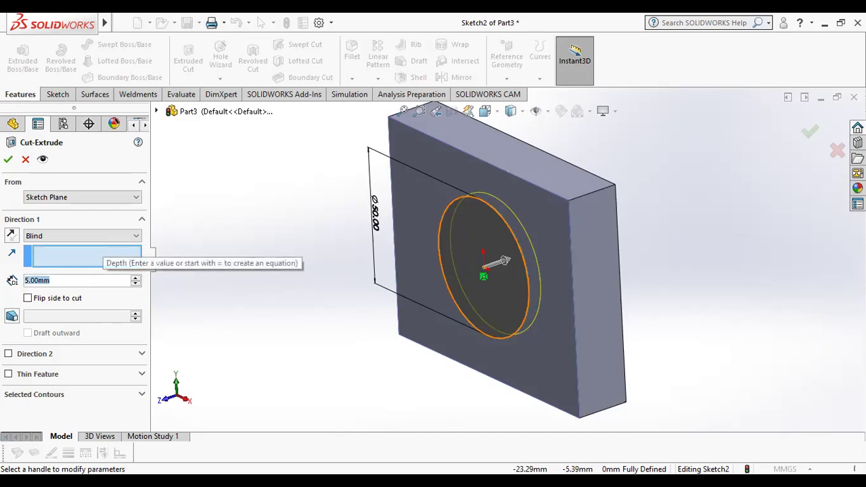
text(10)
key(Return)
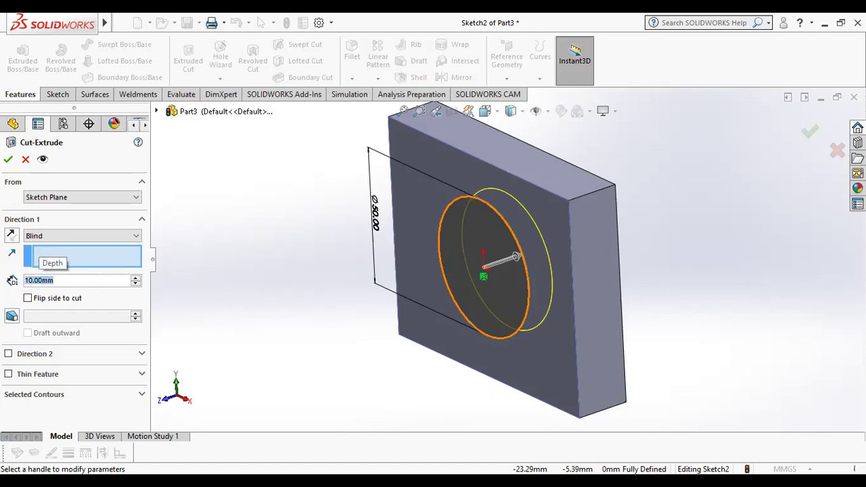
text(15)
key(Return)
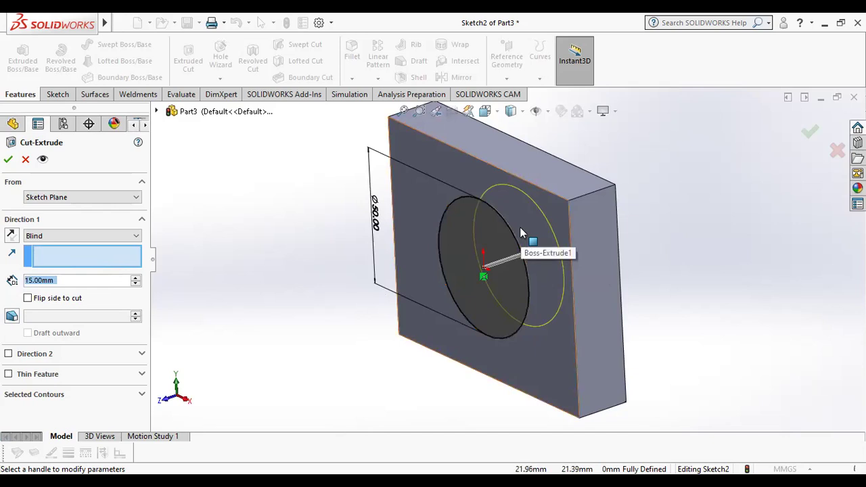
click(103, 280)
double_click(103, 280)
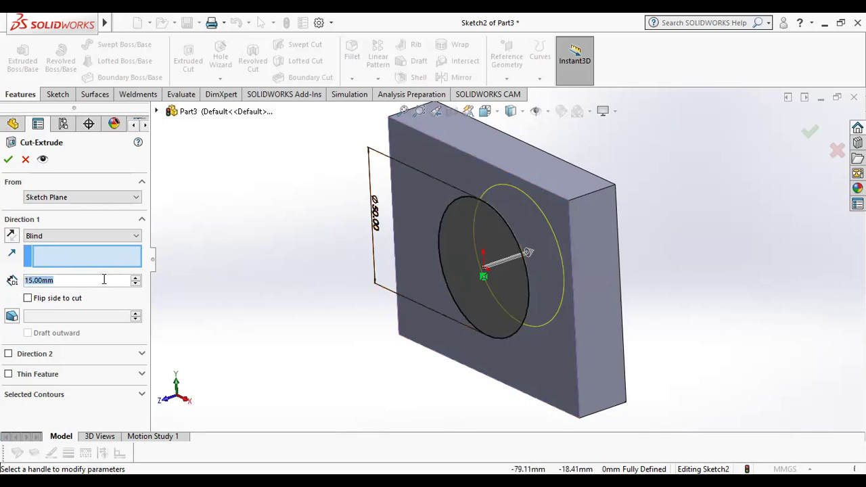
text(20)
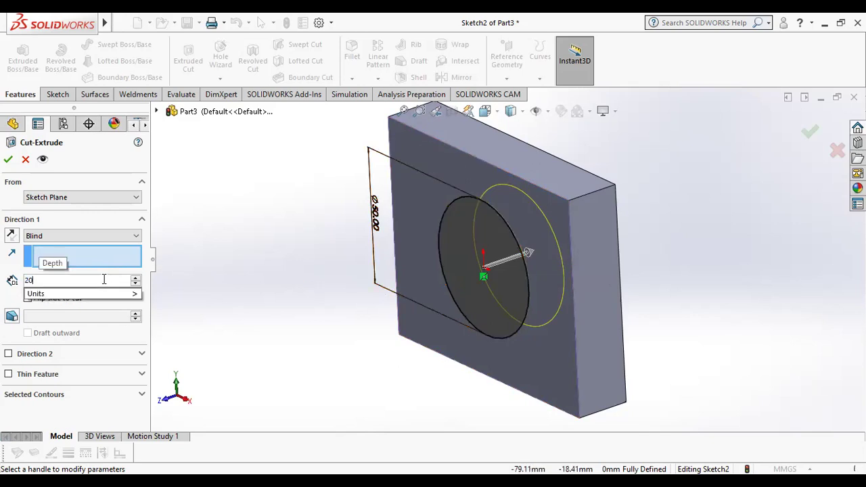
key(Return)
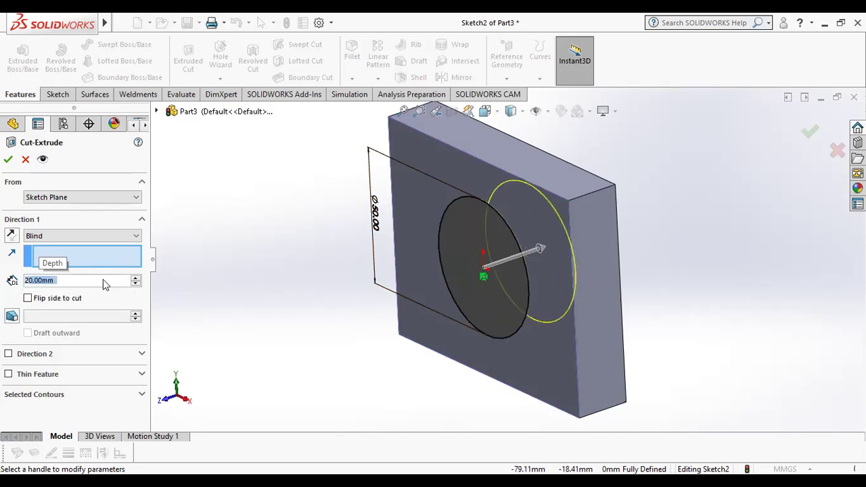
click(9, 158)
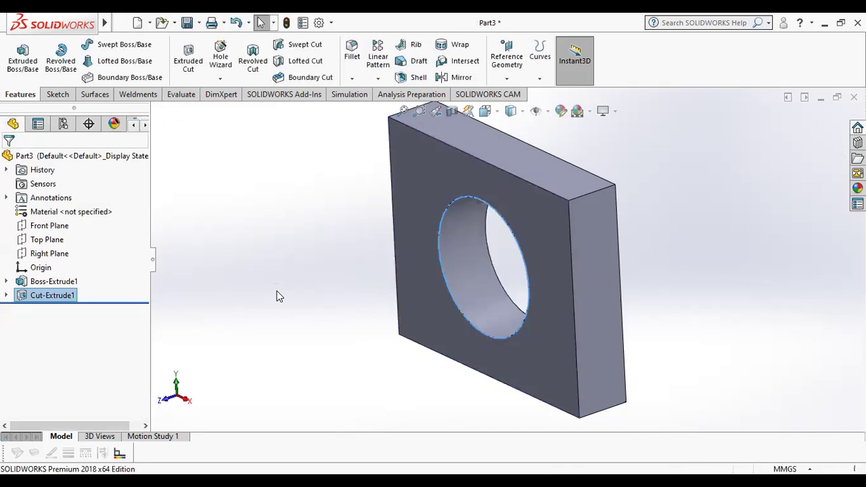
middle_drag(313, 290, 406, 237)
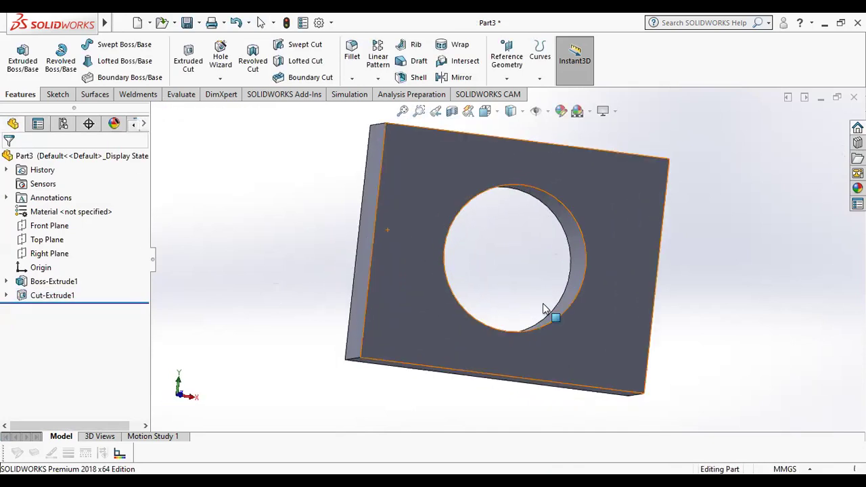
mouse_move(464, 222)
middle_down()
mouse_move(547, 257)
mouse_move(379, 272)
mouse_move(498, 257)
mouse_move(555, 280)
mouse_move(564, 273)
mouse_move(461, 287)
middle_up()
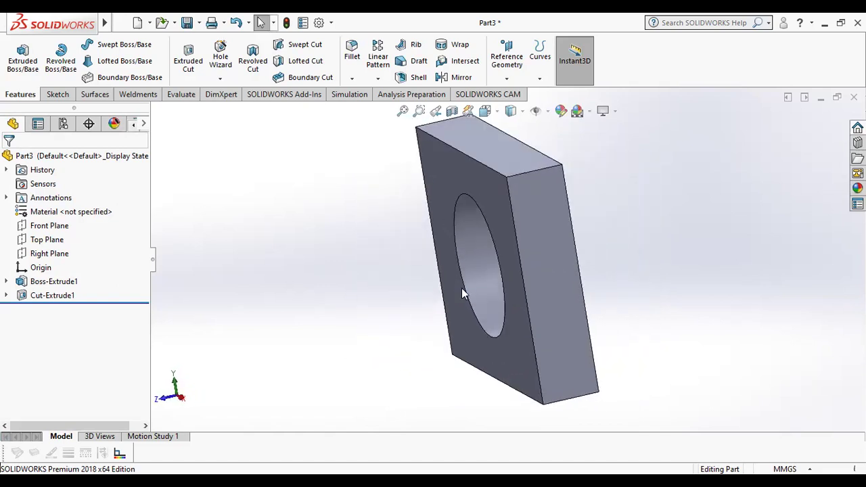
click(514, 276)
key(Escape)
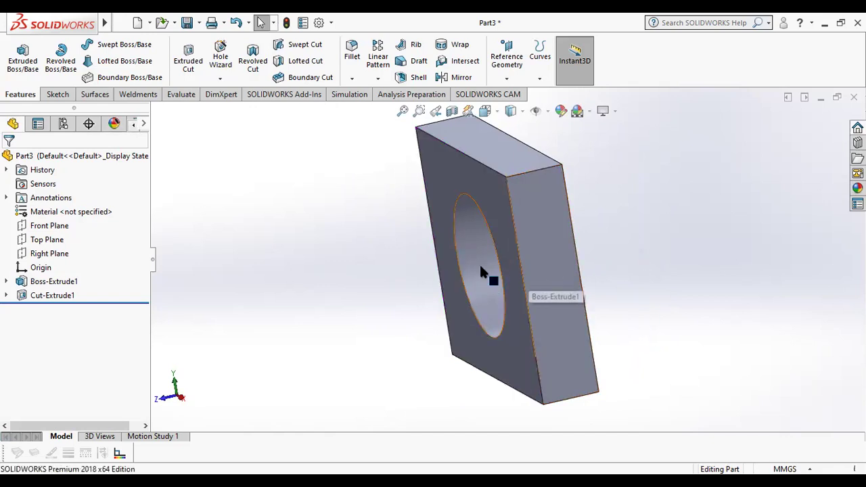
middle_drag(486, 278, 483, 280)
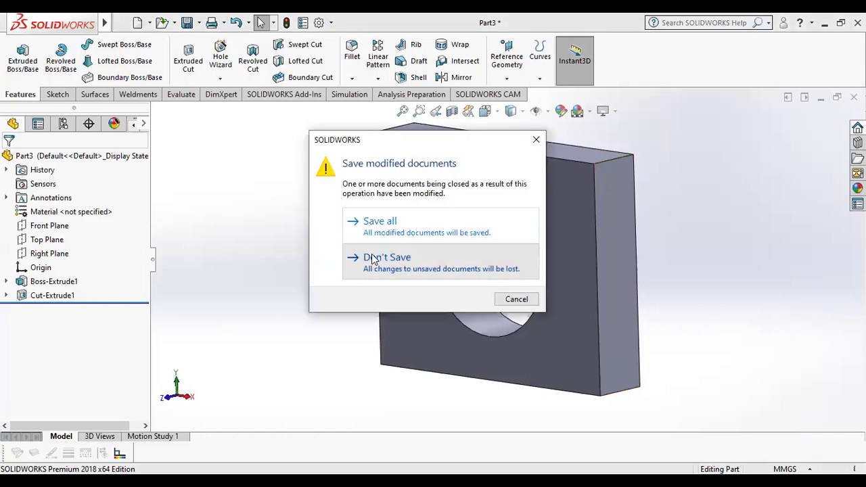
Discard the plate's changes, create a new part, and begin a sketch on its Front Plane
click(363, 255)
click(853, 97)
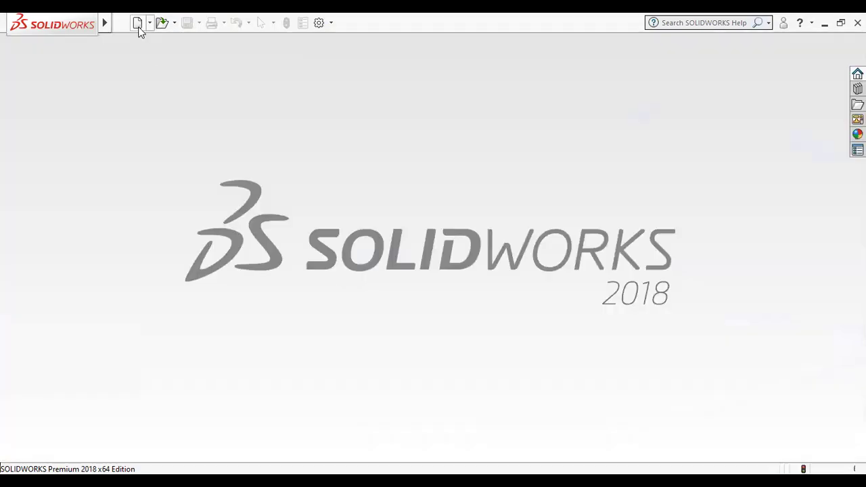
click(138, 27)
click(453, 392)
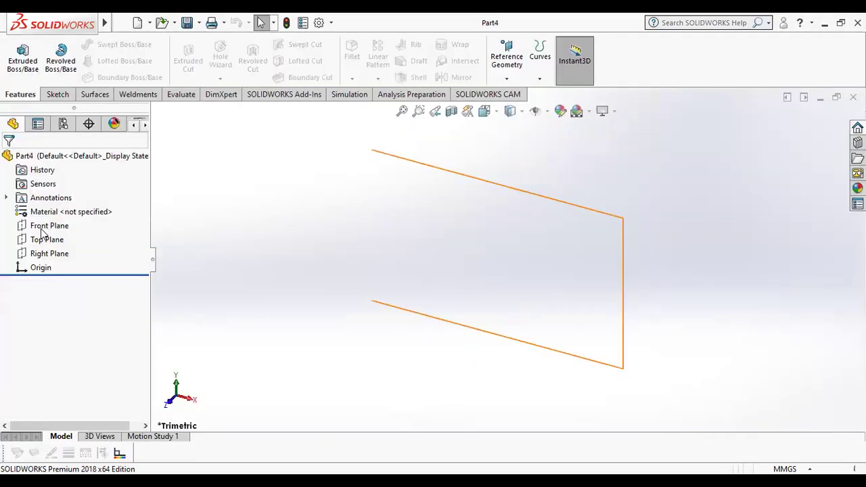
click(41, 230)
click(53, 210)
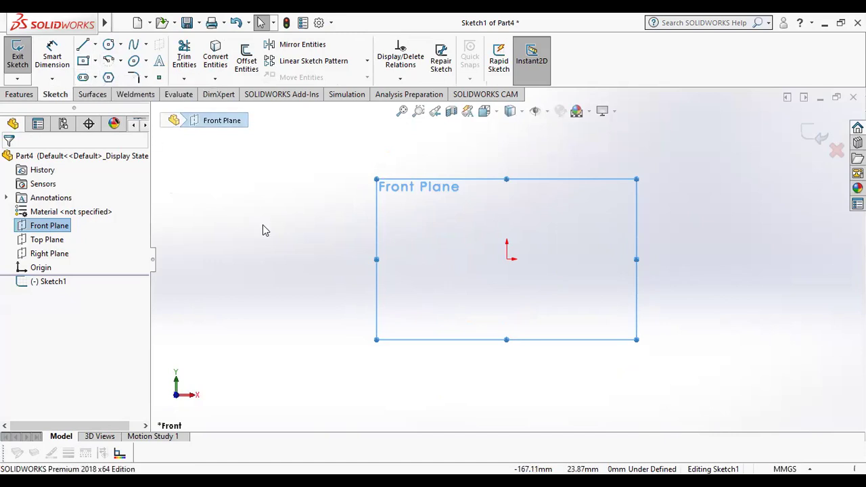
Draw a corner rectangle with its first corner at the origin
click(96, 62)
click(112, 77)
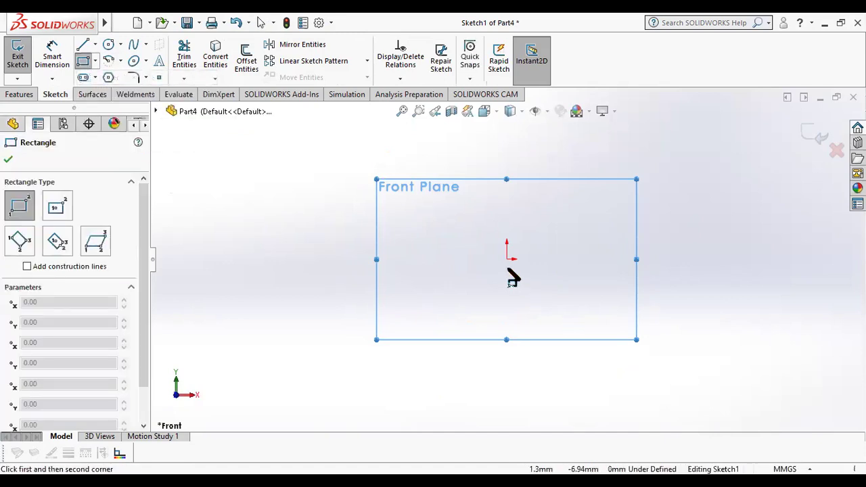
click(506, 259)
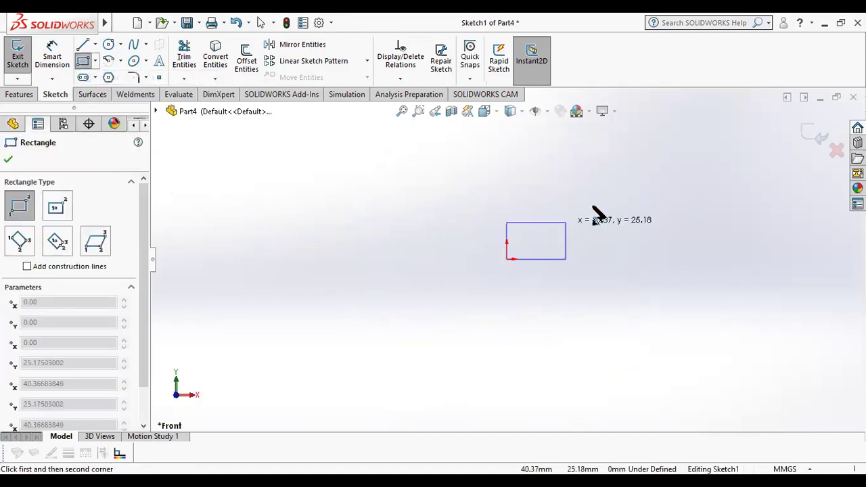
click(659, 173)
click(8, 160)
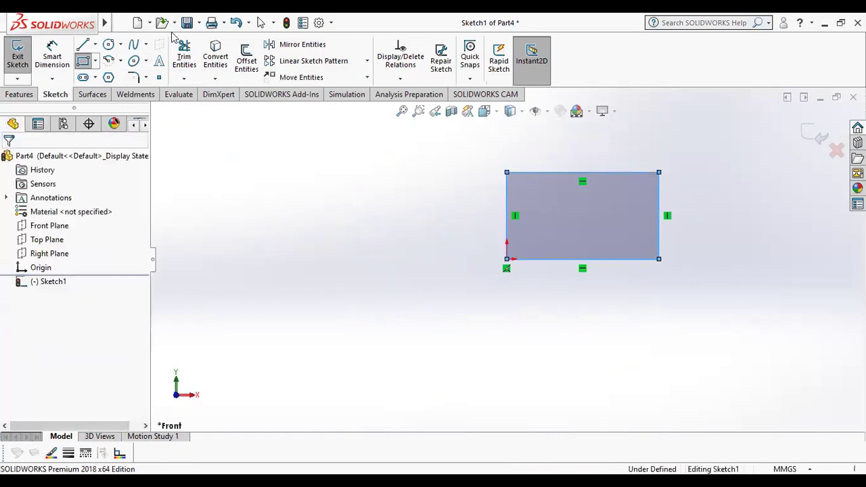
Dimension the rectangle 100 mm wide and 80 mm high, then fit it in view
click(52, 57)
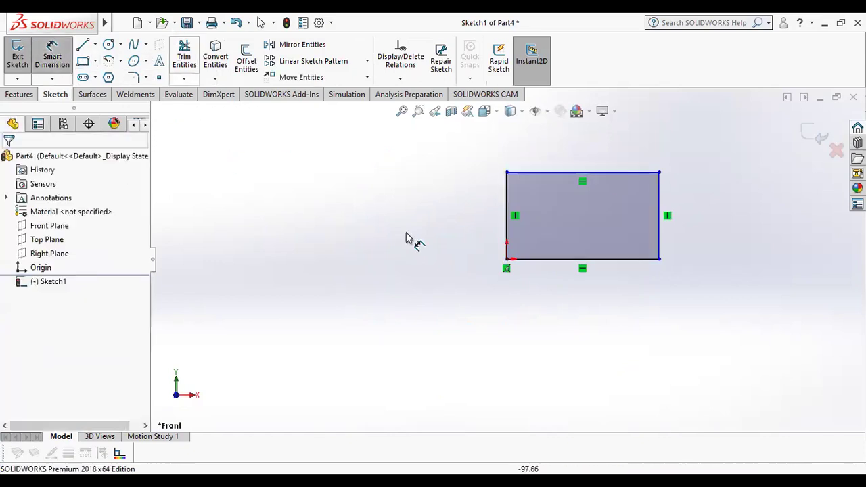
click(595, 292)
click(596, 292)
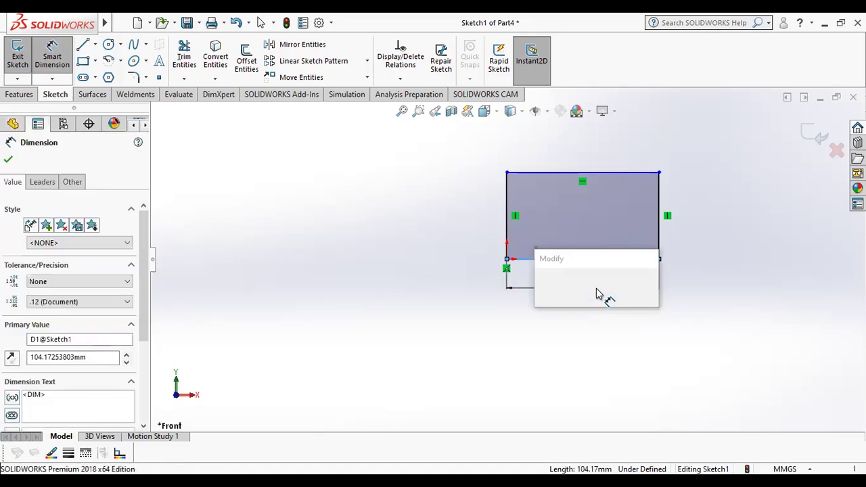
click(506, 199)
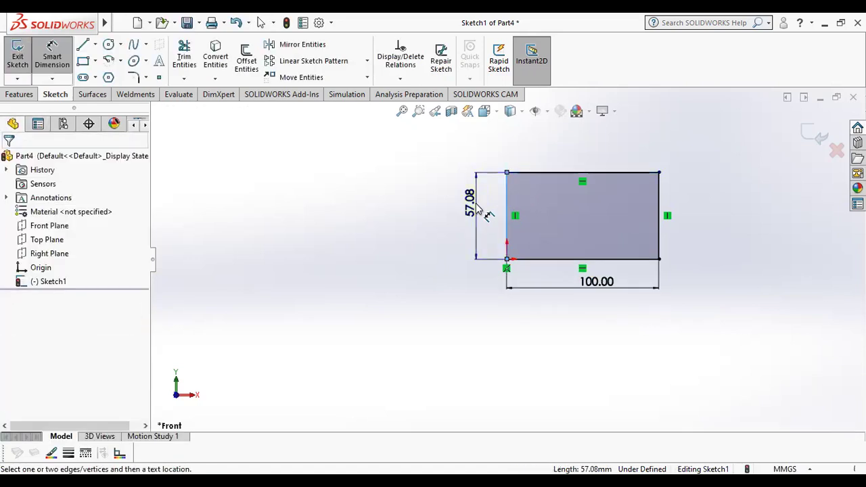
click(477, 207)
text(80)
key(Return)
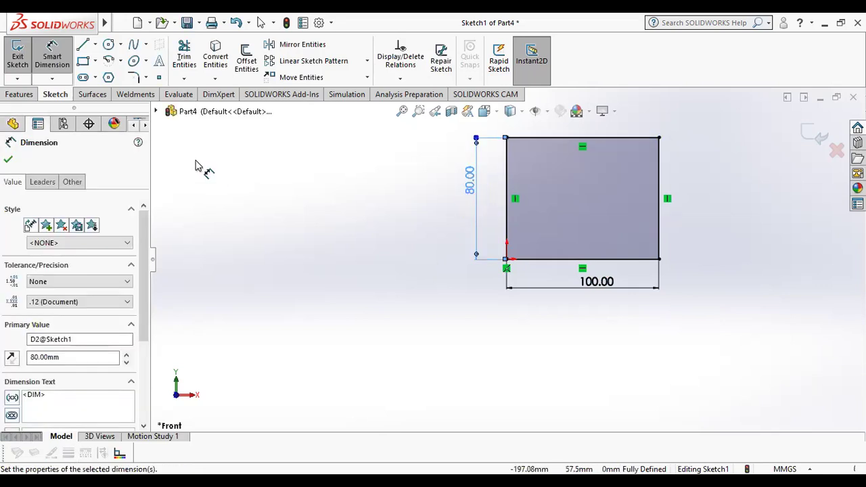
click(402, 111)
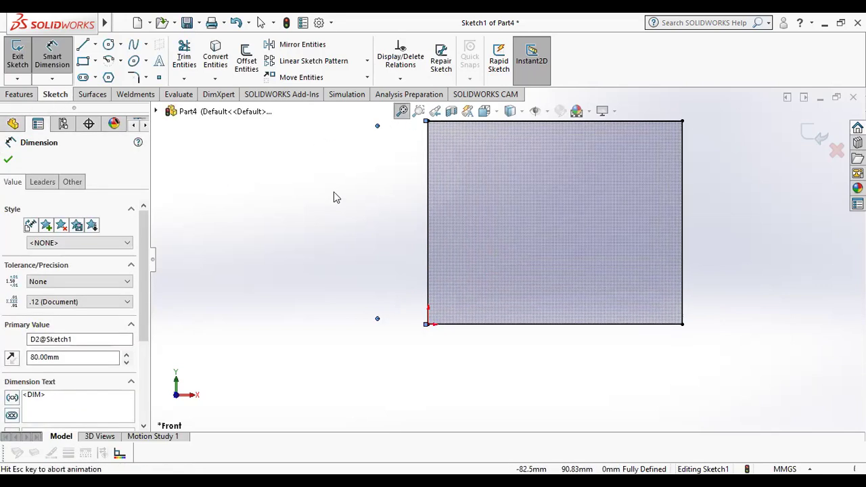
scroll(309, 167, down, 1)
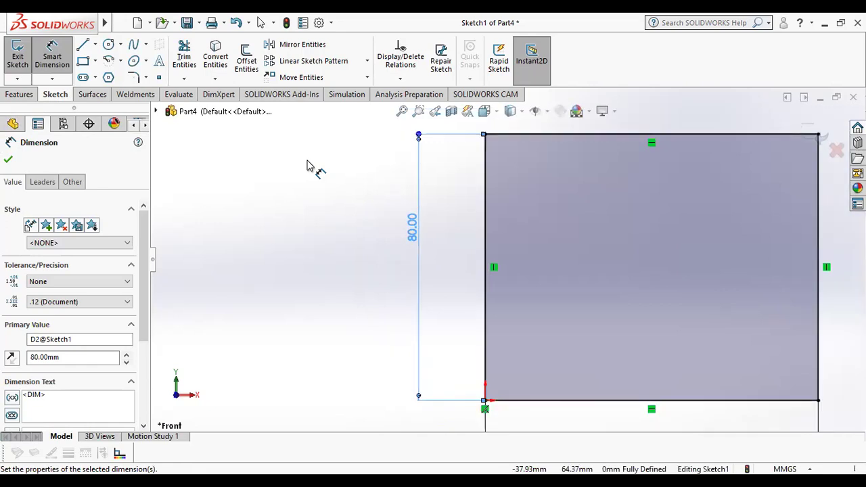
scroll(455, 187, up, 2)
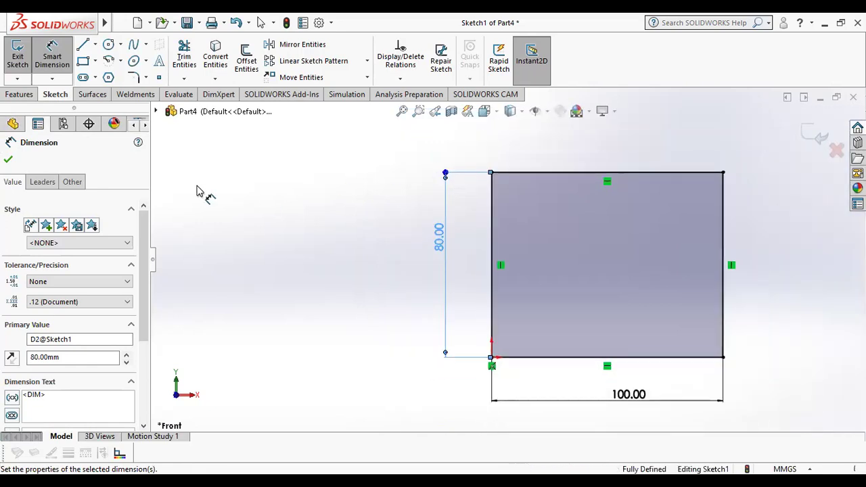
click(9, 159)
Draw a second rectangle hanging from the top edge inside the outline
click(83, 62)
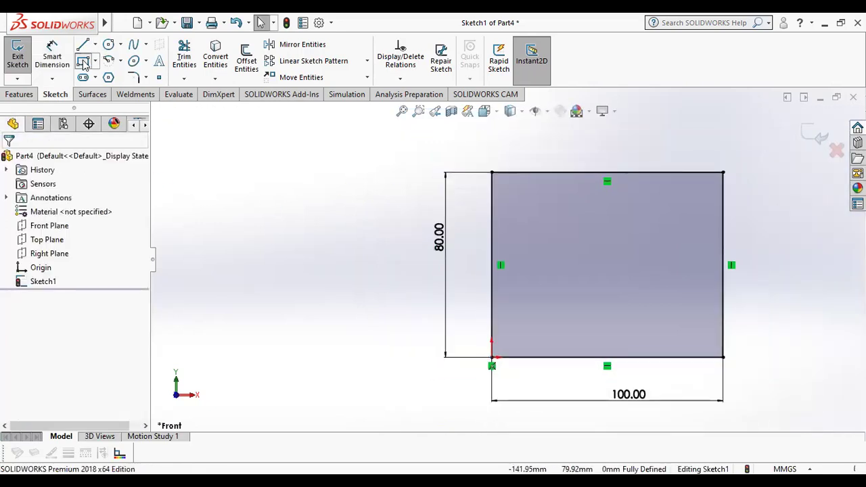
click(571, 174)
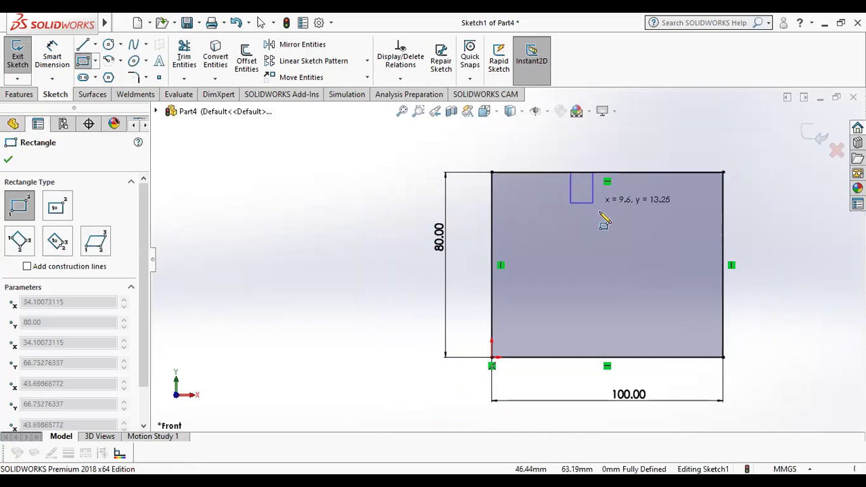
click(657, 259)
click(9, 160)
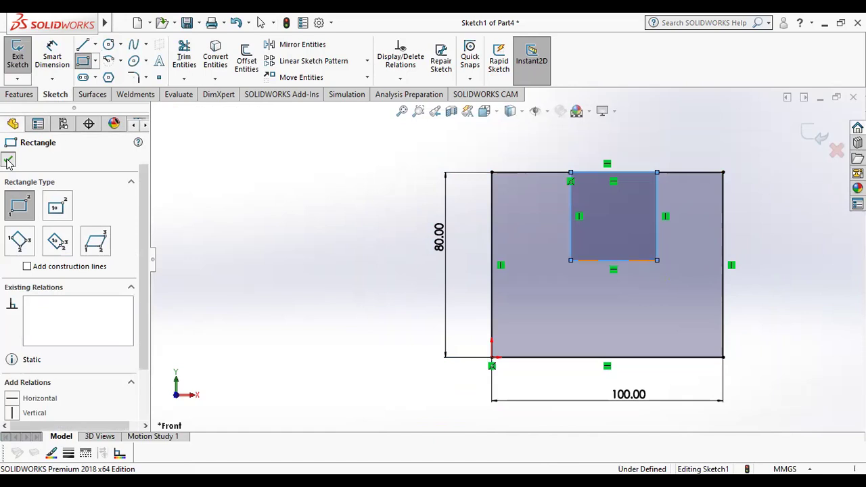
Dimension the gaps between the inner and outer vertical edges to 30 mm on each side
click(52, 58)
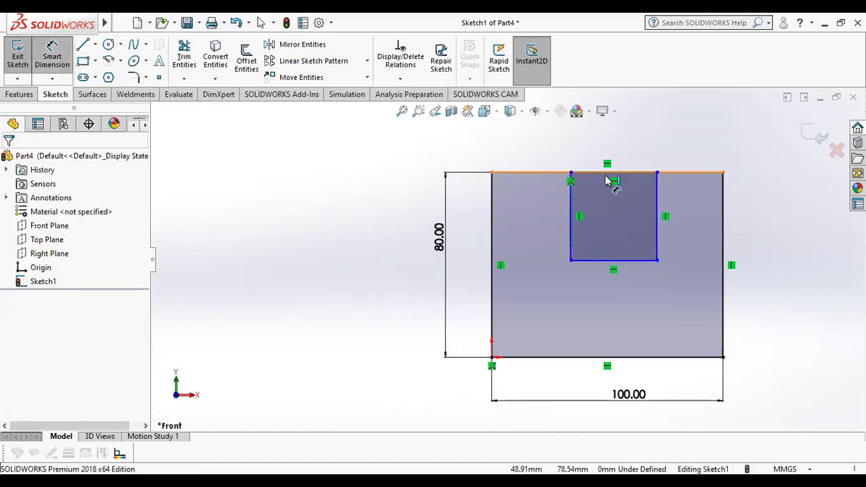
click(637, 174)
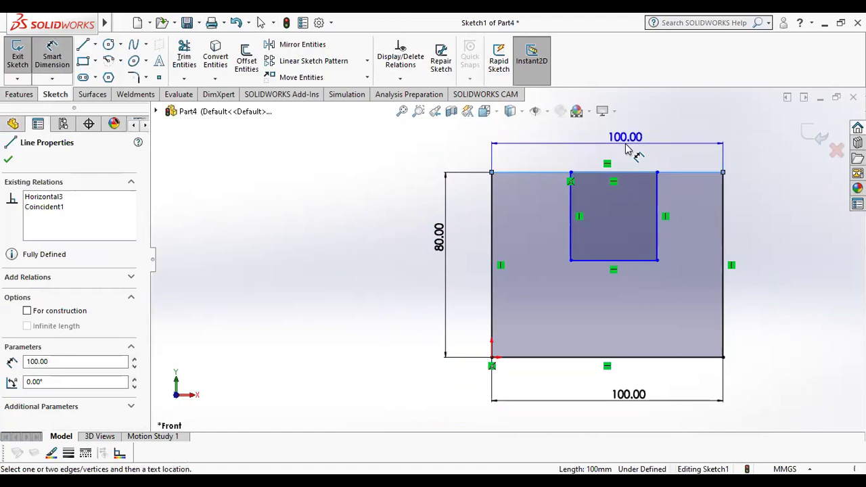
key(Escape)
click(655, 192)
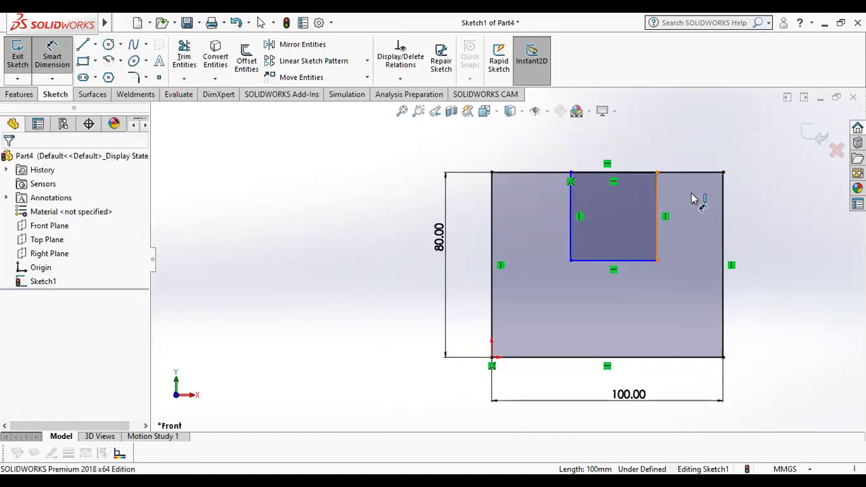
click(722, 195)
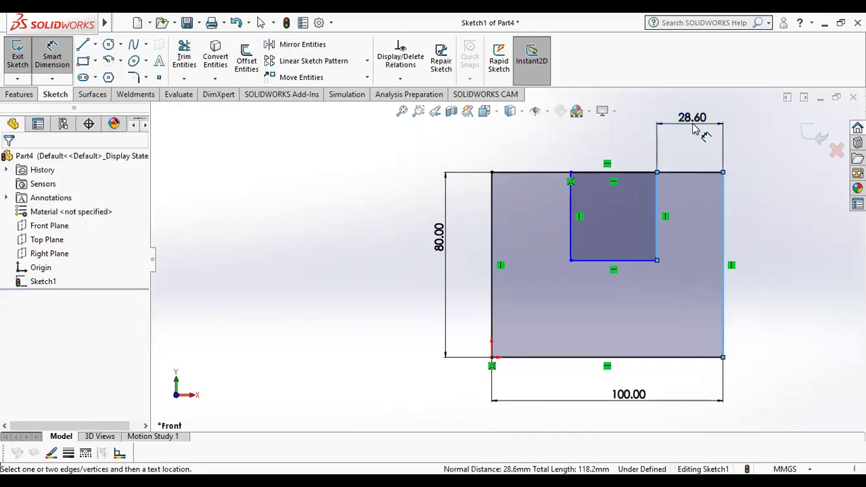
click(694, 128)
text(30)
key(Return)
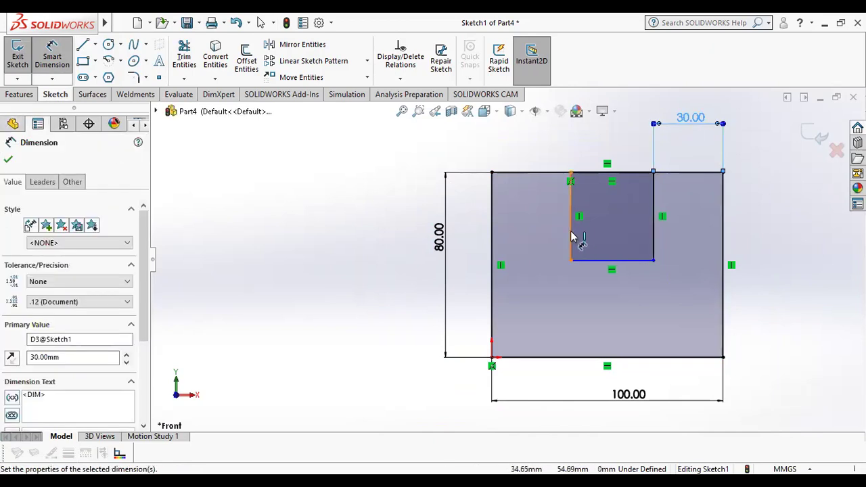
click(491, 233)
click(492, 231)
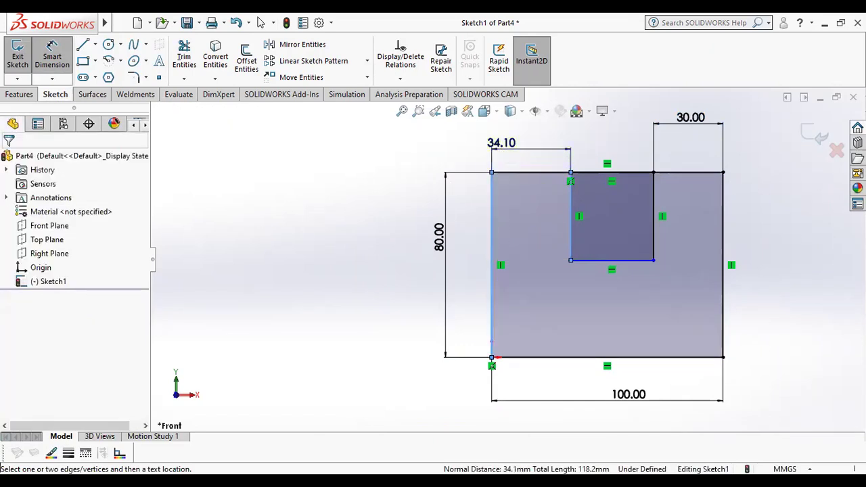
click(502, 154)
text(30)
key(Return)
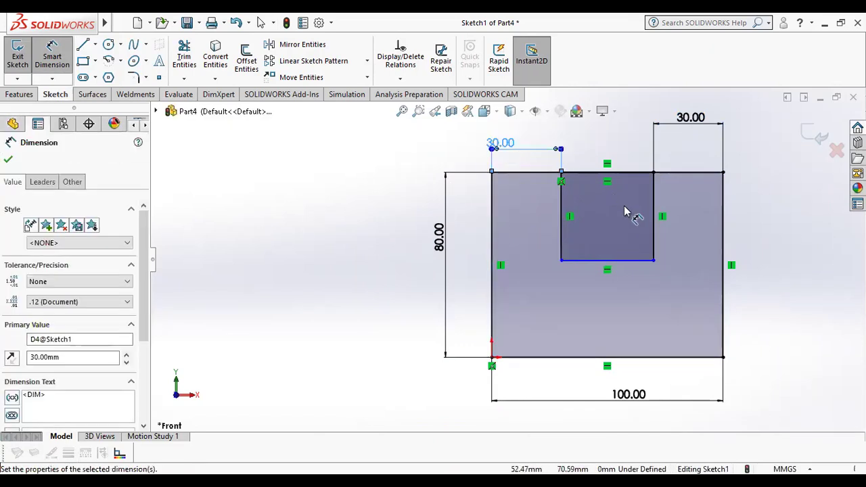
Set the inner rectangle's depth to 40 mm
click(563, 249)
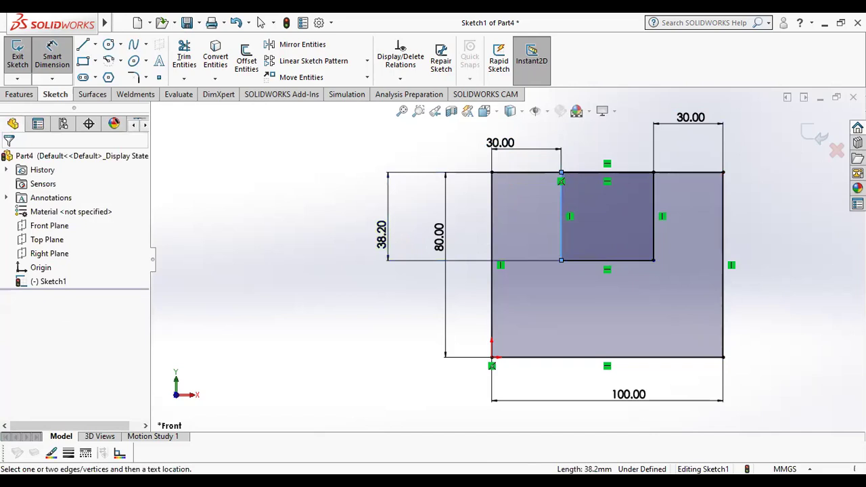
click(389, 240)
text(40)
key(Return)
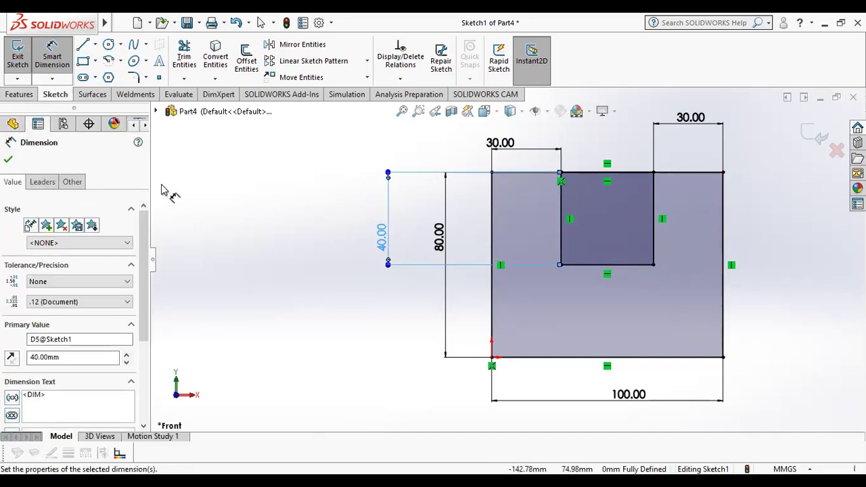
key(Escape)
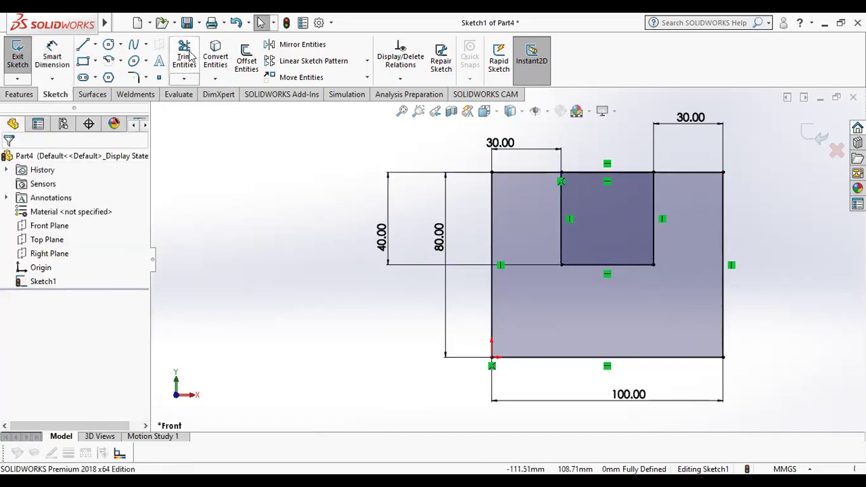
Trim away the outer top segment and the inner rectangle's top edge over the notch
click(184, 54)
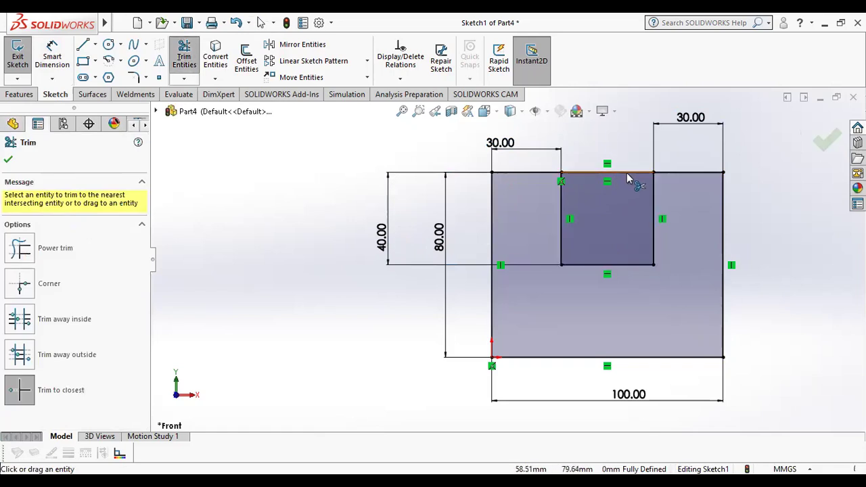
click(626, 172)
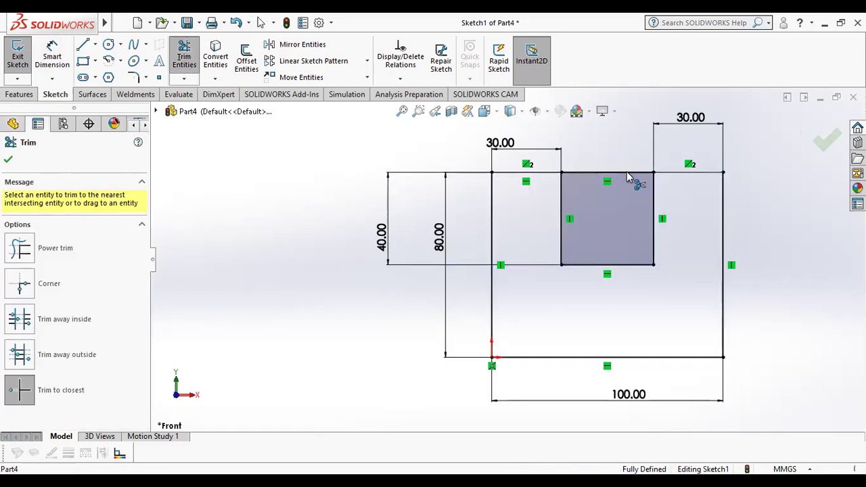
click(626, 171)
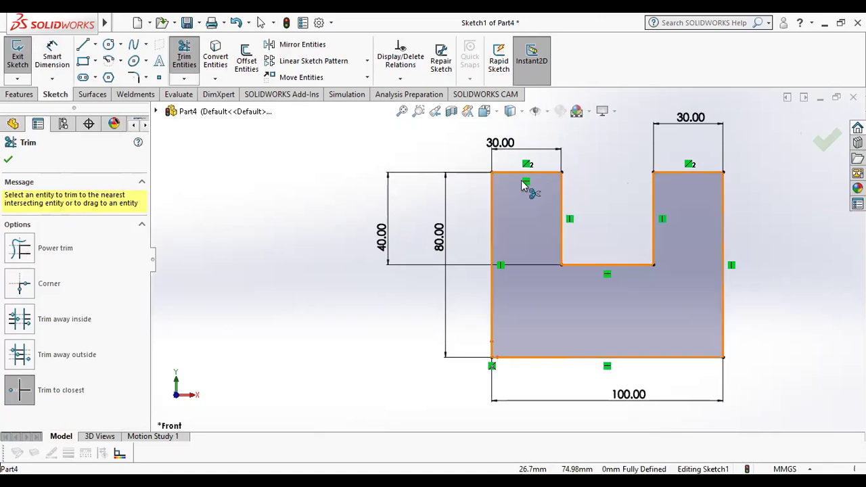
click(8, 163)
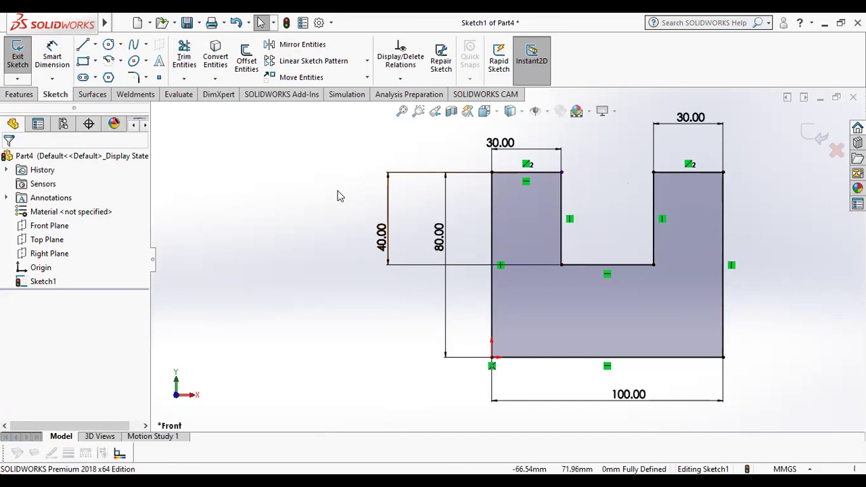
Extrude the U-shaped profile 20 mm deep and orbit the view to inspect the block
click(22, 97)
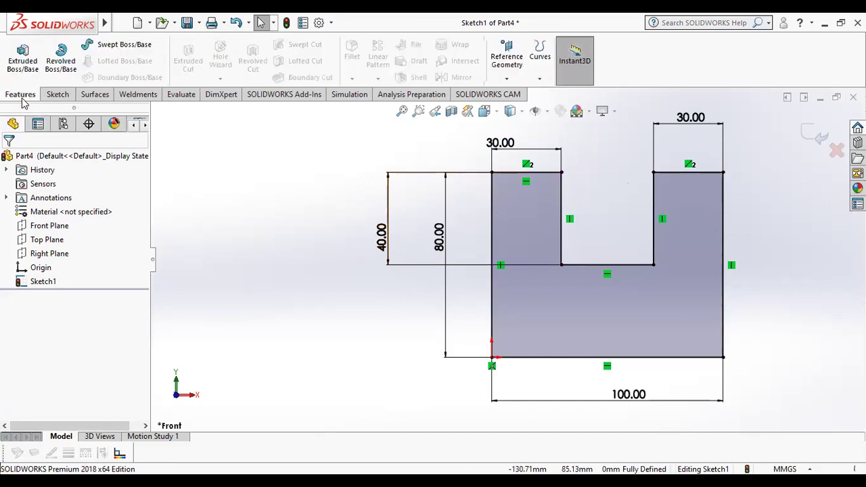
click(23, 59)
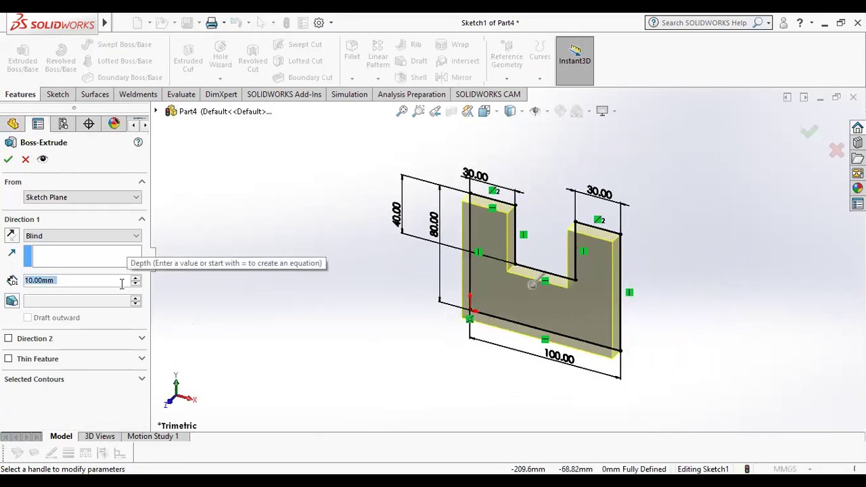
text(20)
click(8, 159)
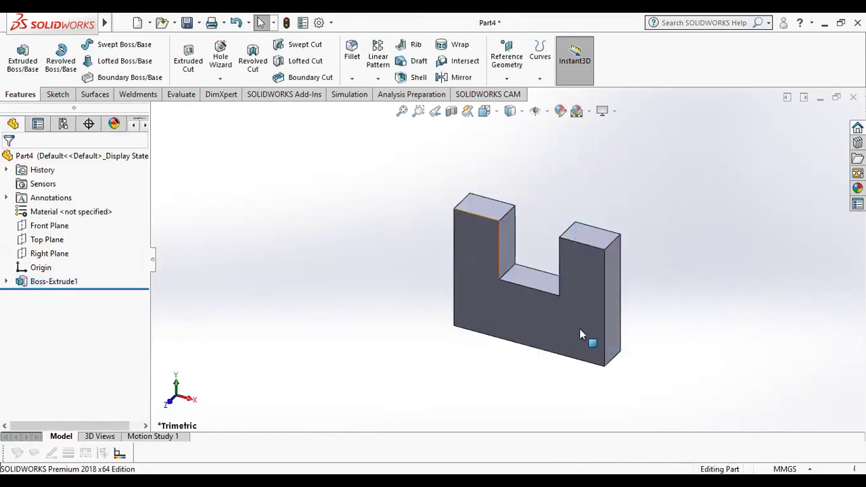
scroll(563, 382, down, 3)
scroll(563, 383, down, 2)
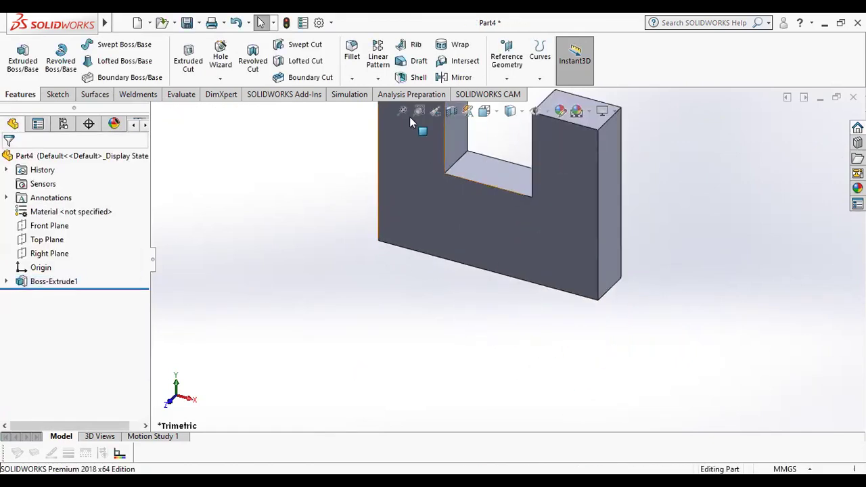
key(f)
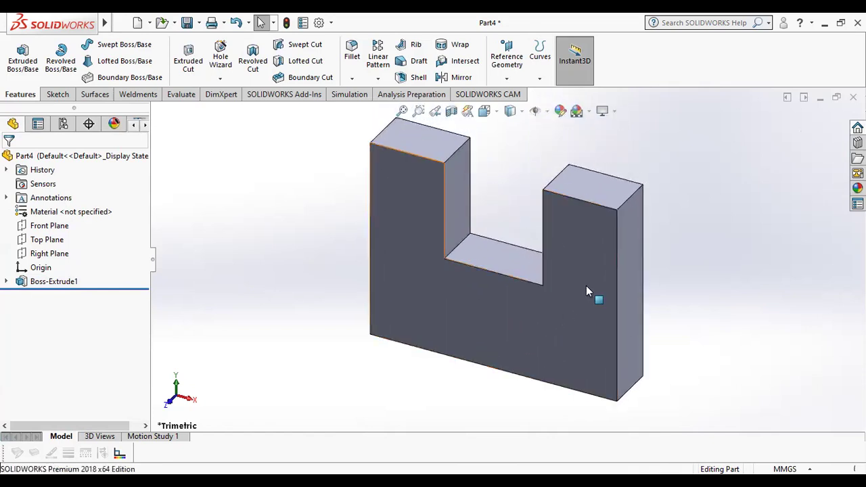
mouse_move(379, 159)
middle_down()
mouse_move(460, 260)
mouse_move(484, 261)
mouse_move(491, 294)
mouse_move(494, 161)
mouse_move(502, 178)
mouse_move(486, 226)
middle_up()
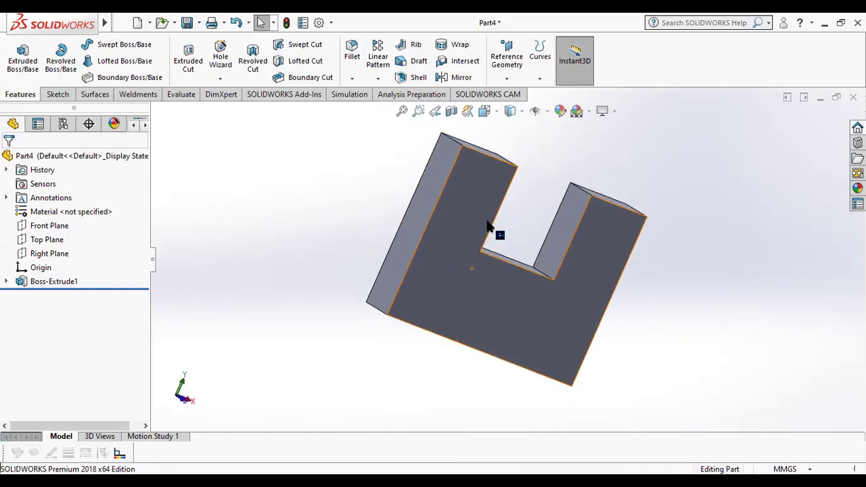
mouse_move(440, 209)
middle_down()
mouse_move(358, 195)
mouse_move(464, 174)
mouse_move(529, 131)
mouse_move(407, 186)
mouse_move(429, 217)
middle_up()
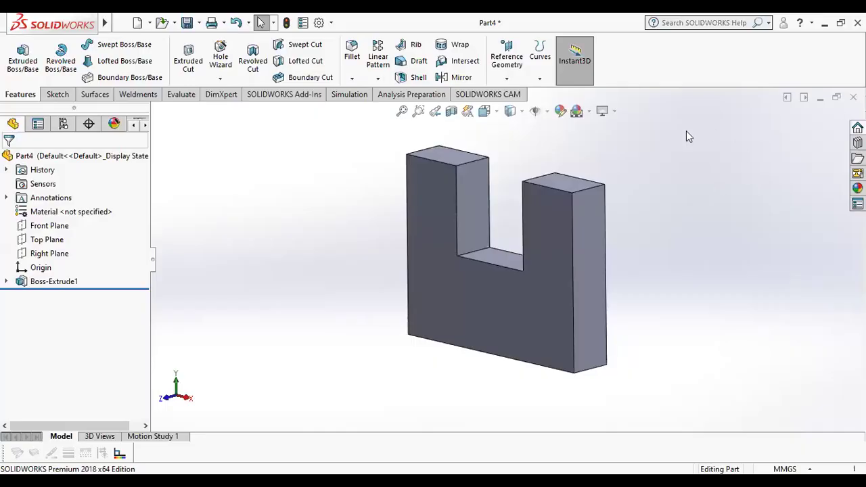
Close Part4 without saving and create a new Part document
click(853, 98)
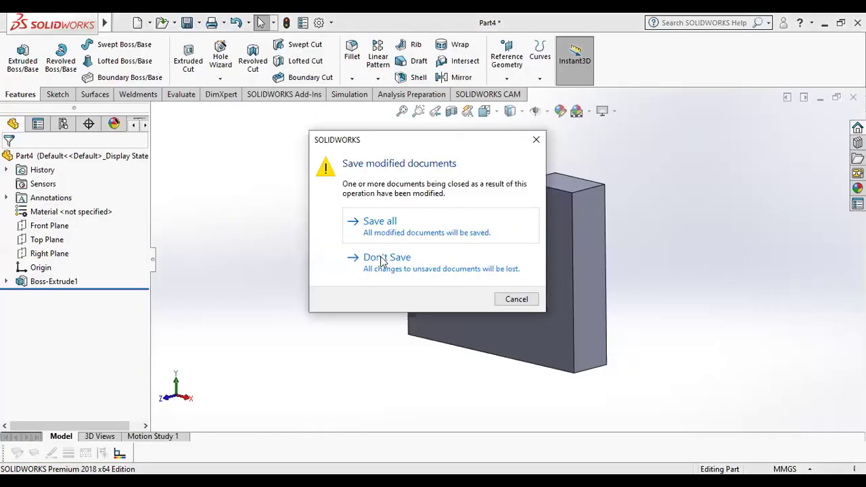
click(382, 263)
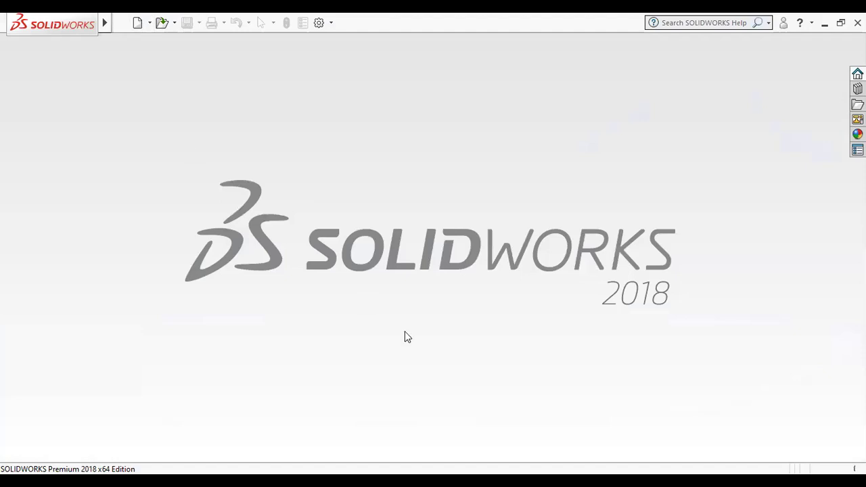
click(137, 24)
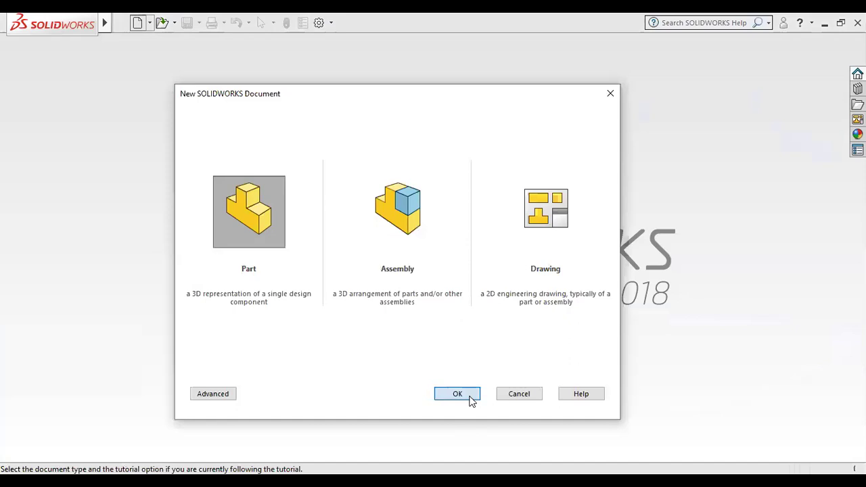
click(470, 396)
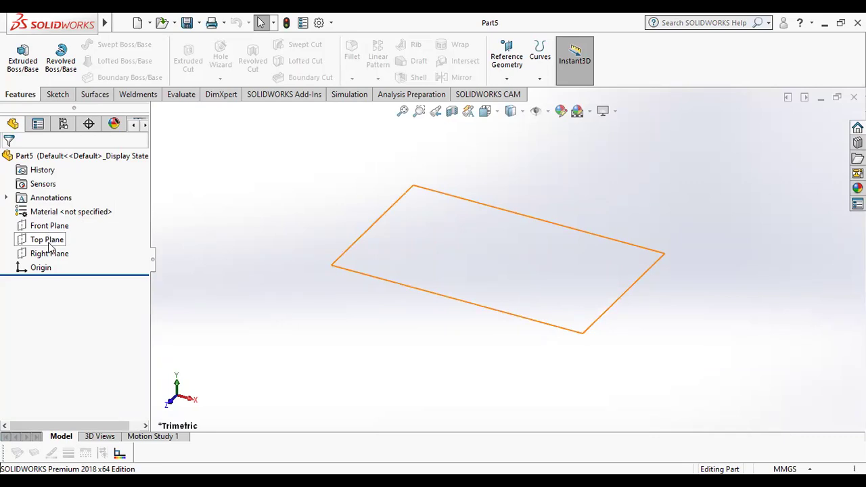
Begin Sketch1 on Part5's Top Plane and select the Straight Slot tool
click(50, 242)
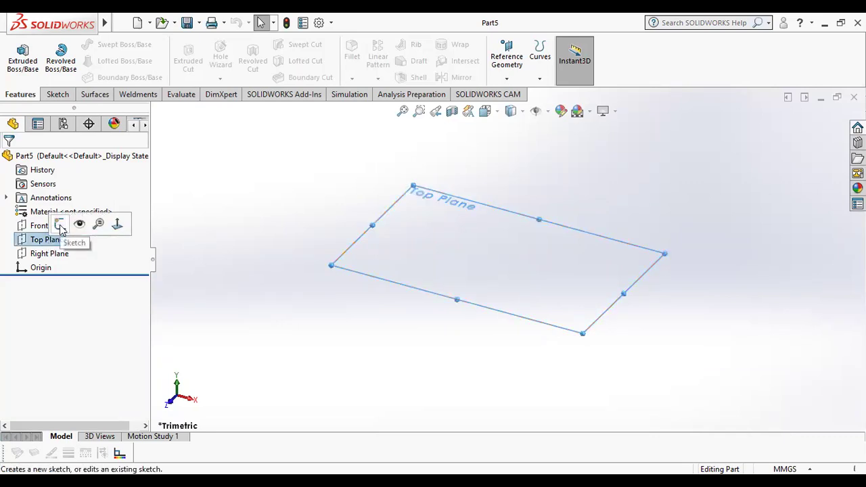
click(60, 228)
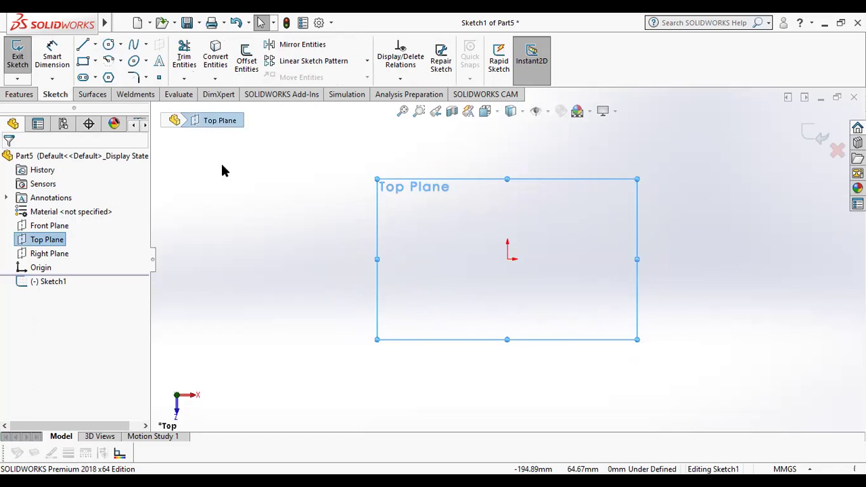
click(83, 78)
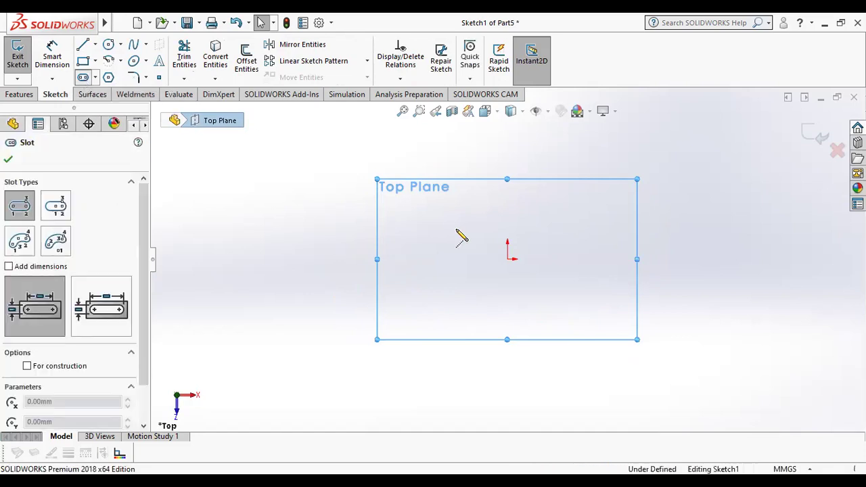
Place the slot with its centreline running from the origin to the right end centre, and accept it
click(507, 259)
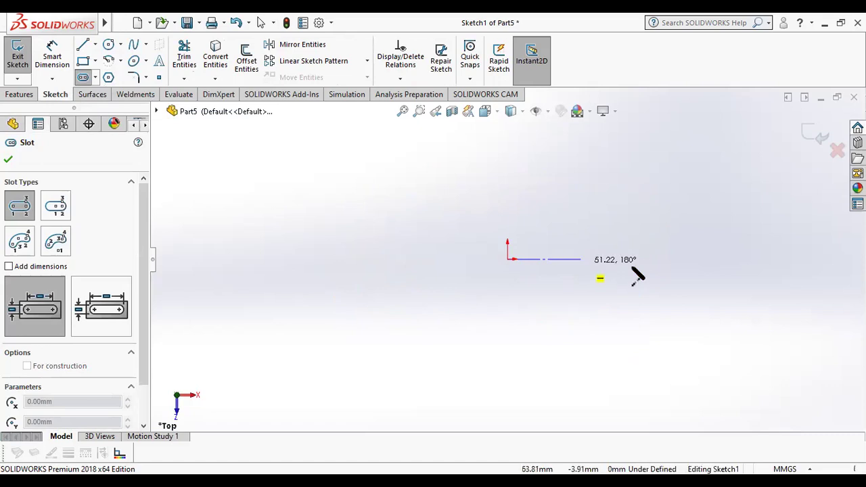
click(679, 259)
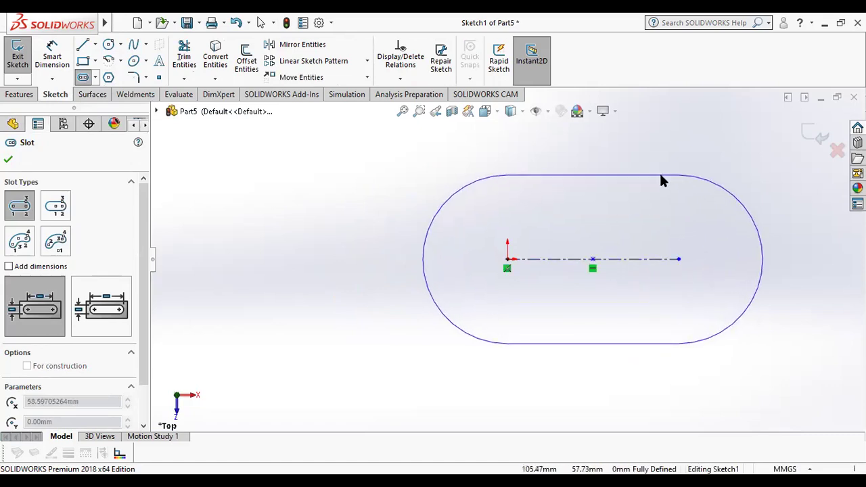
click(658, 172)
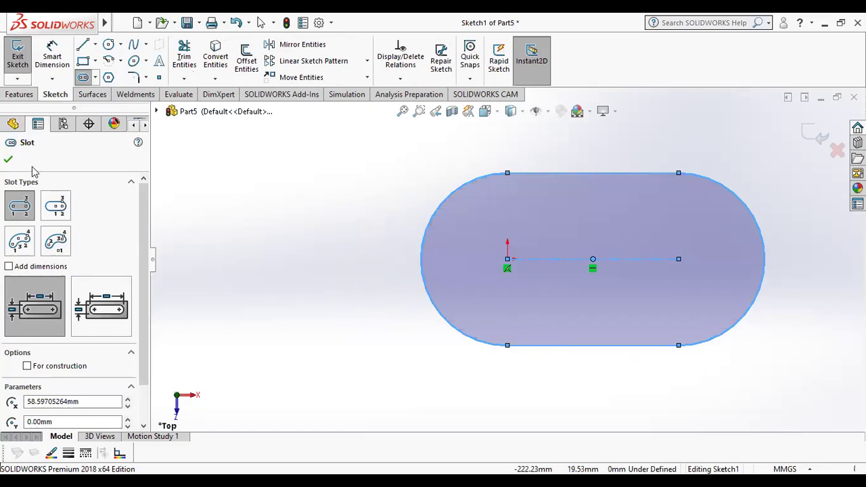
click(10, 161)
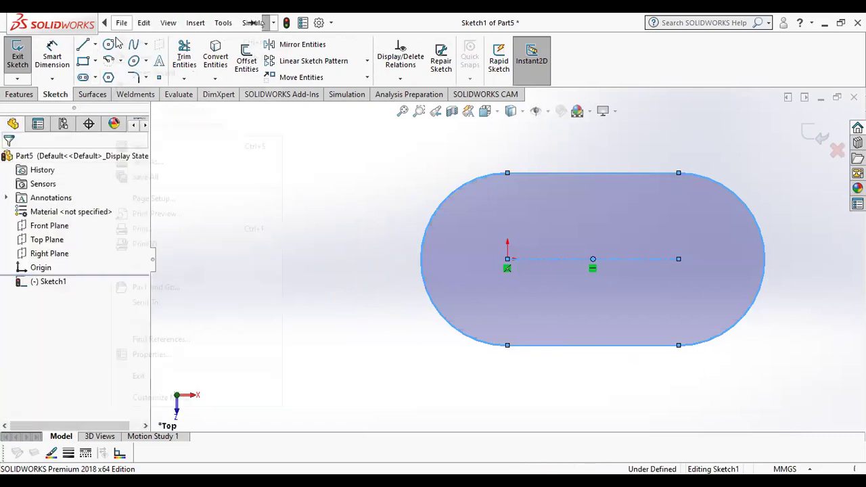
Draw two circles, one centred at the origin and one at the slot's right end centre
click(121, 22)
click(107, 46)
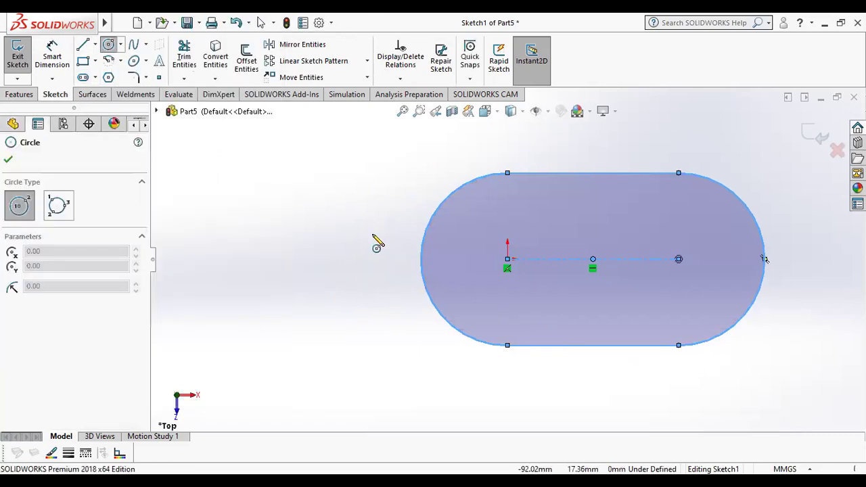
click(507, 259)
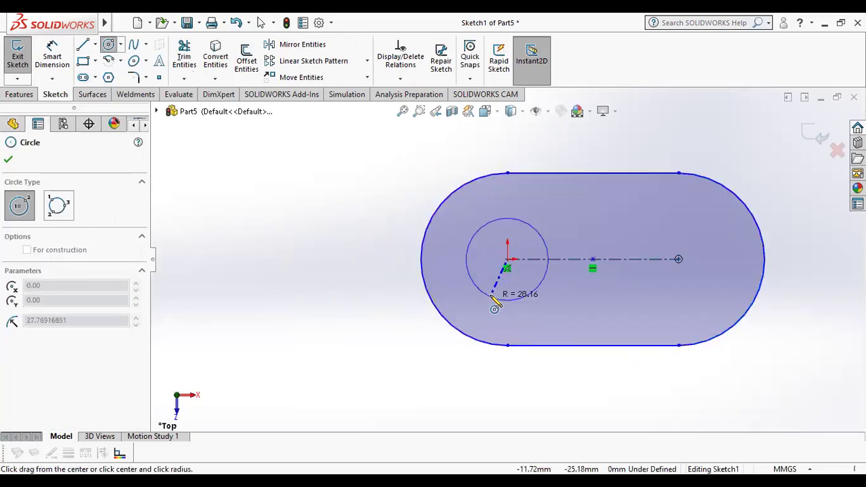
click(501, 298)
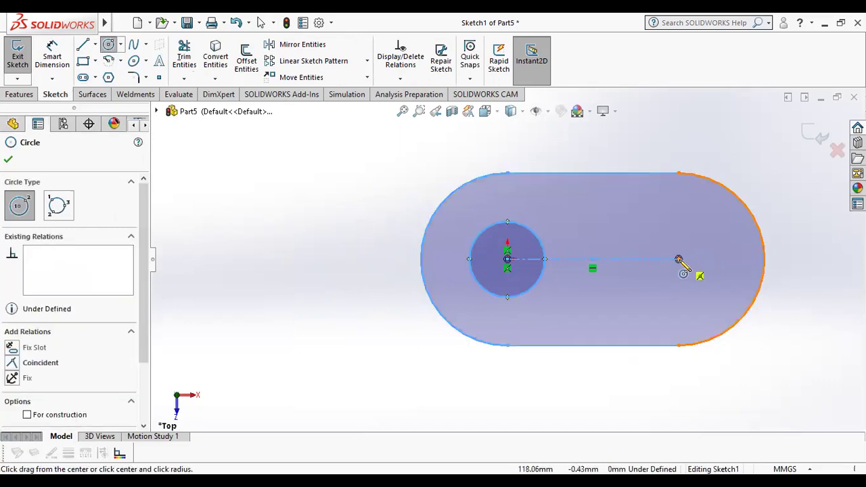
click(678, 259)
click(678, 305)
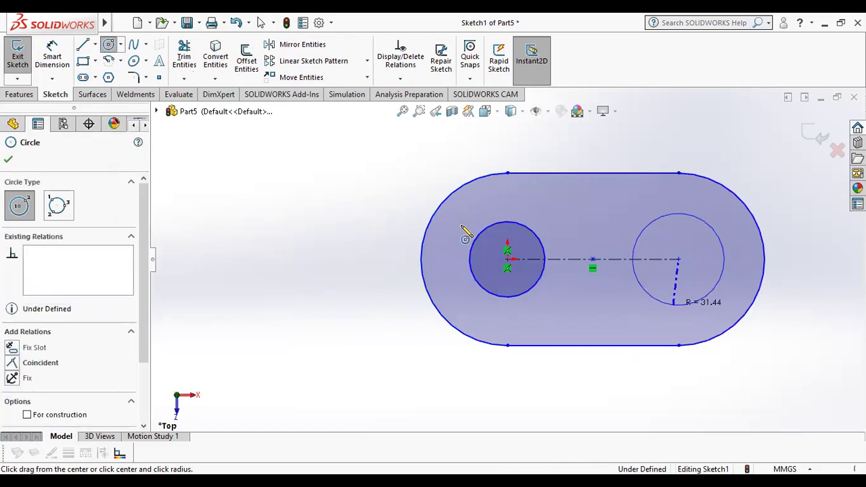
key(Escape)
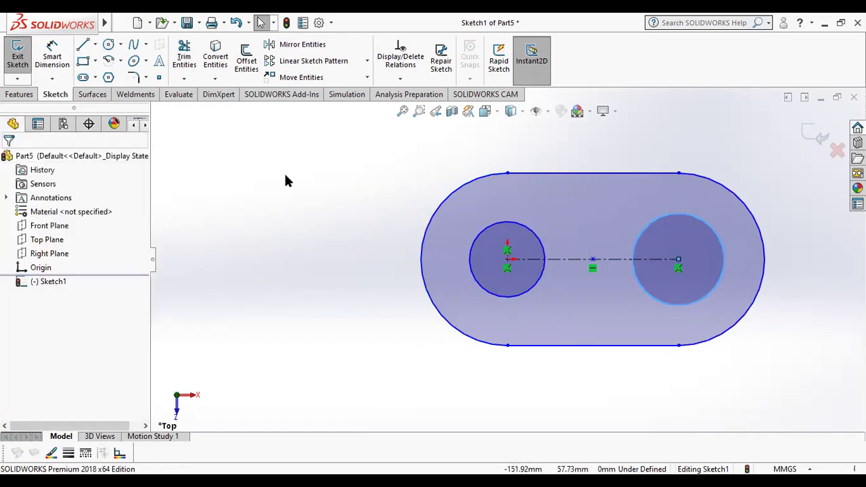
click(52, 60)
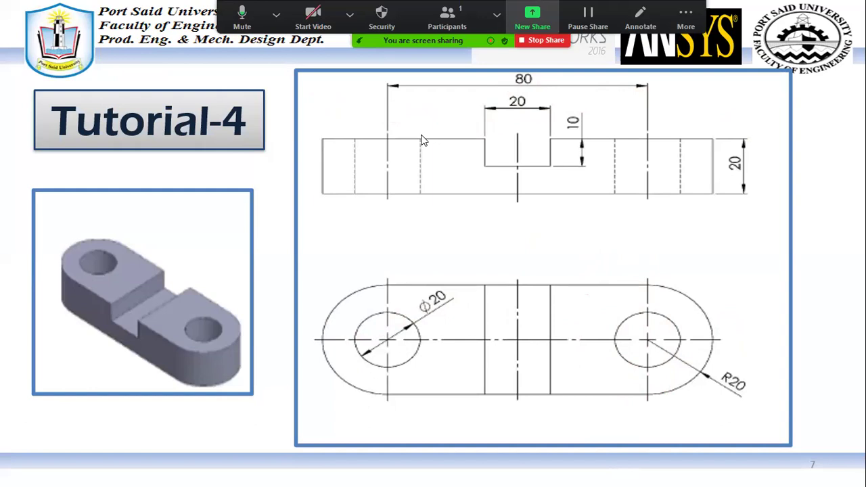
key(alt+Tab)
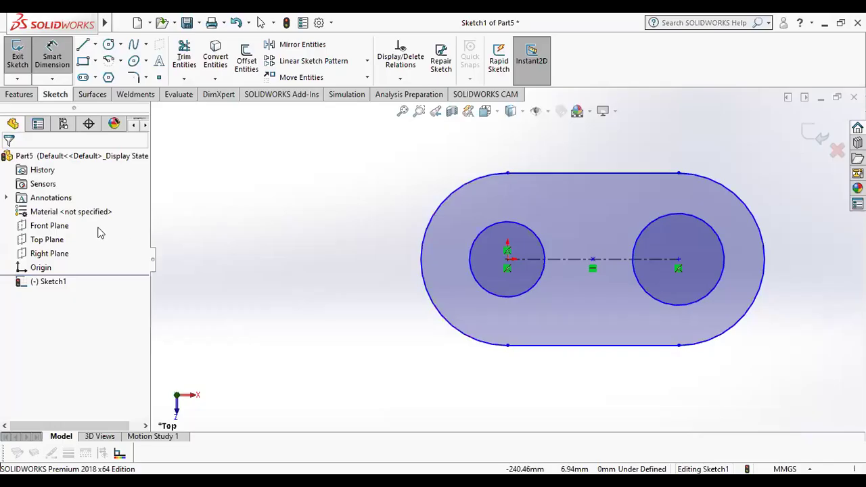
Dimension the distance between the two hole centres as 80 mm
click(512, 260)
click(678, 260)
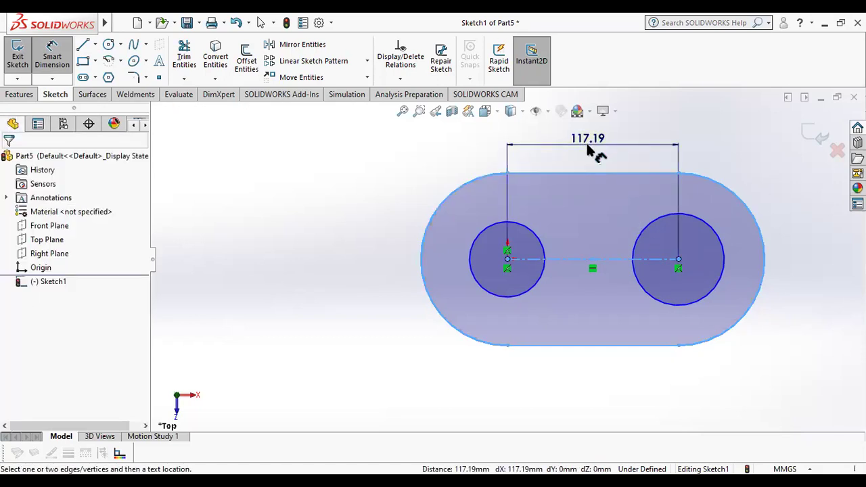
click(587, 146)
text(80)
key(Return)
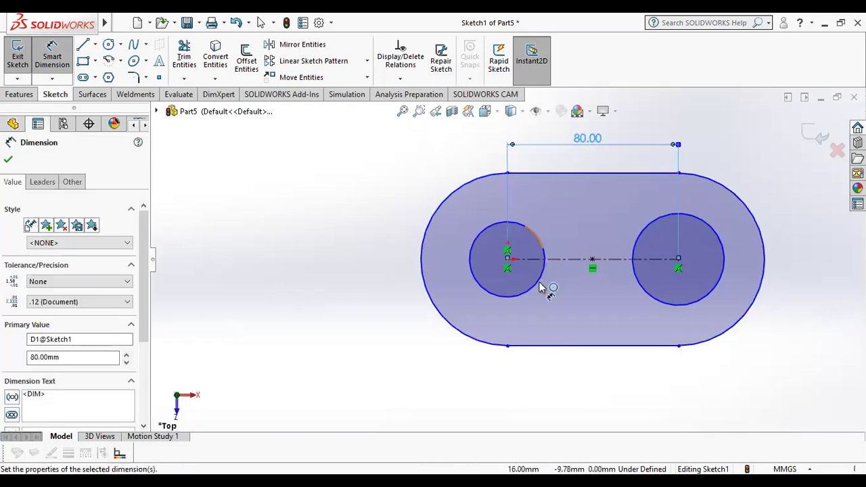
Dimension the slot's left end arc as R20 and the left hole as Ø20
click(410, 329)
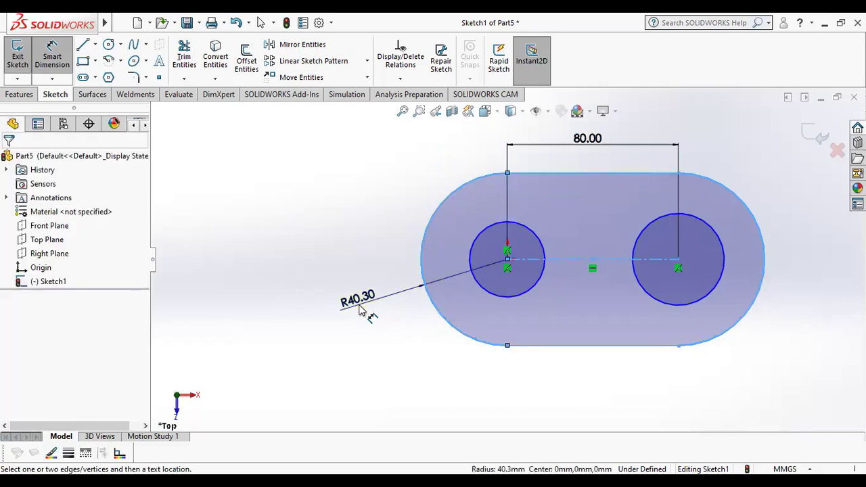
click(360, 309)
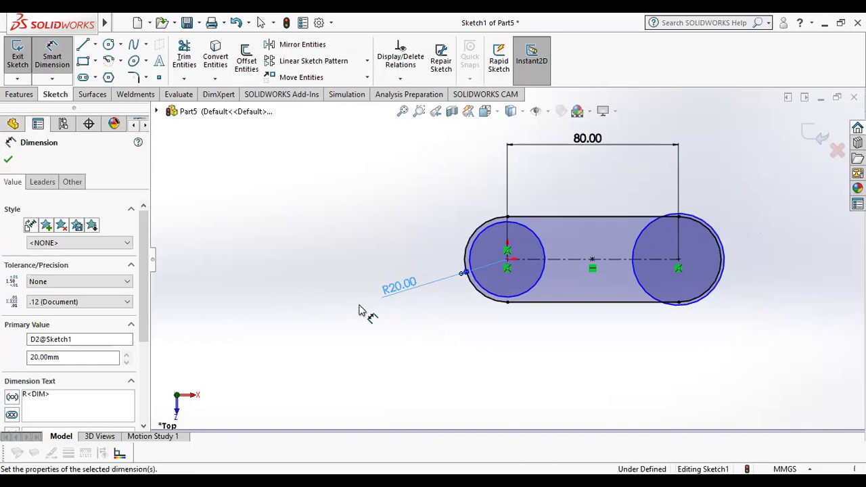
click(549, 292)
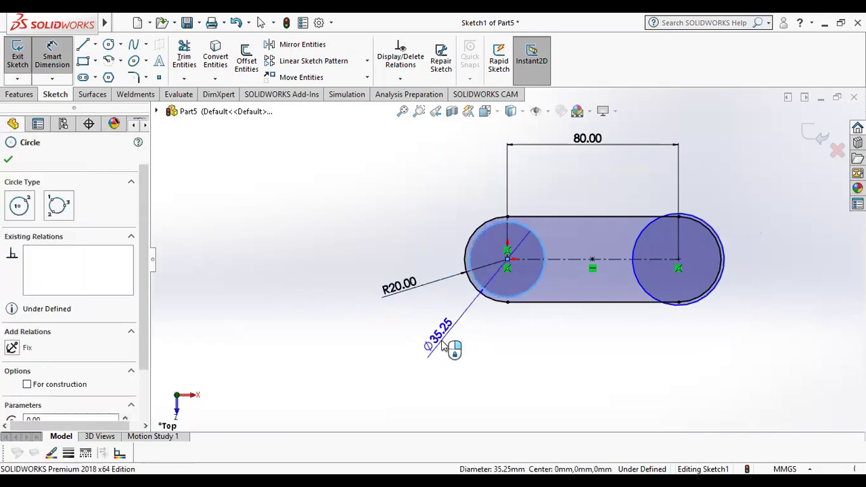
click(441, 345)
text(20)
key(Return)
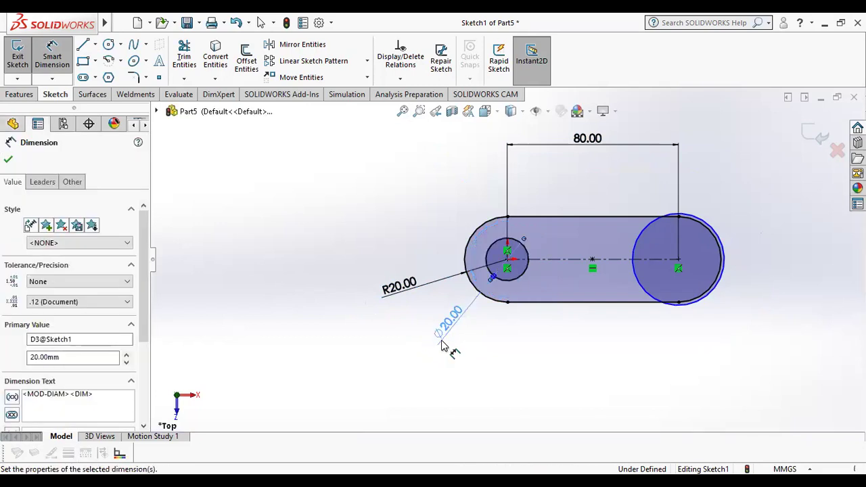
click(8, 161)
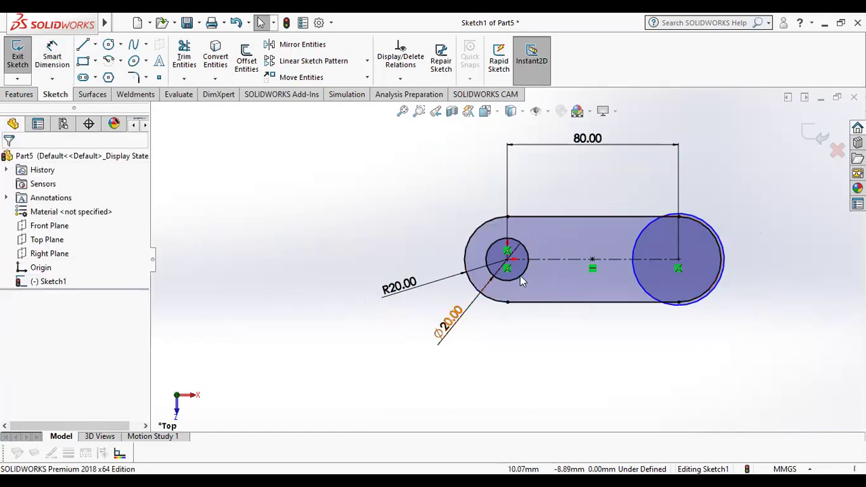
click(639, 286)
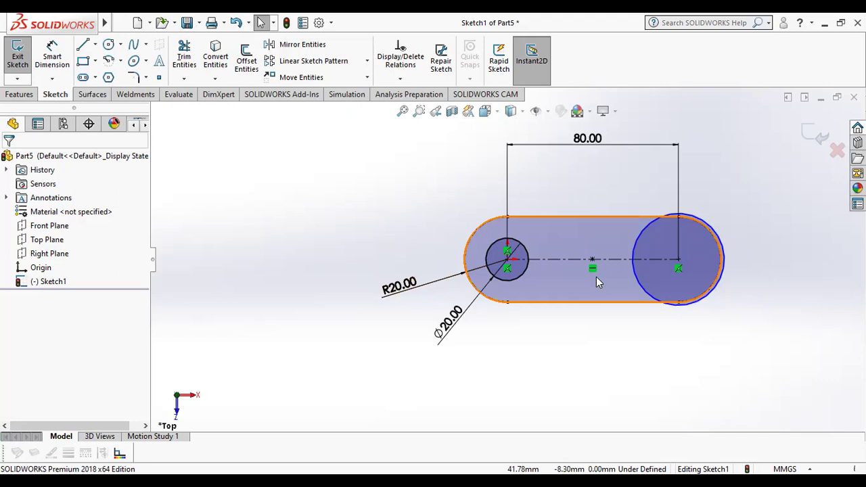
click(523, 271)
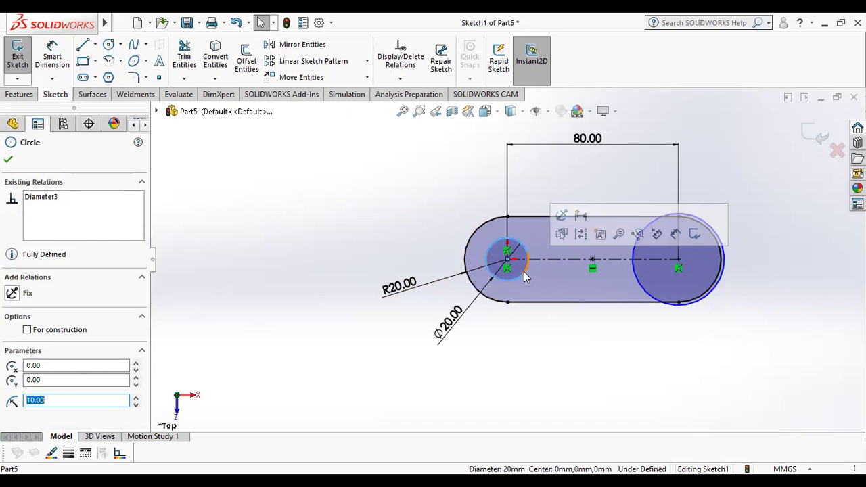
Add an Equal relation so the right hole matches the Ø20 left hole
ctrl+click(634, 274)
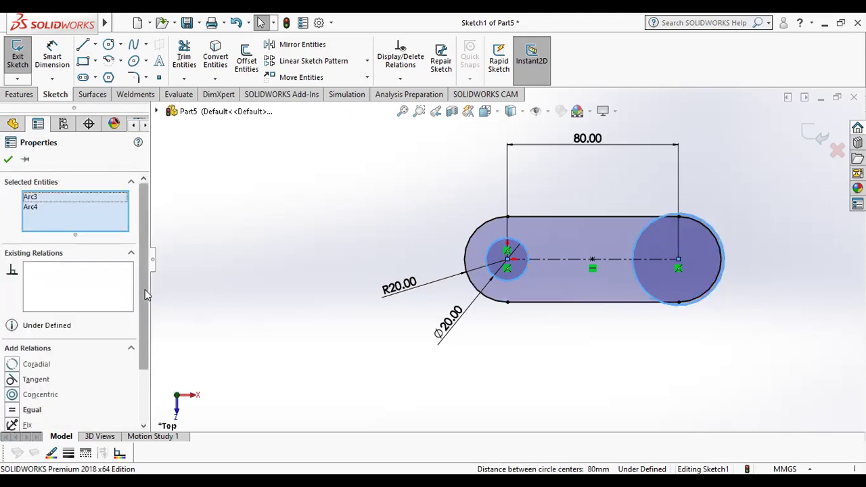
drag(143, 288, 141, 336)
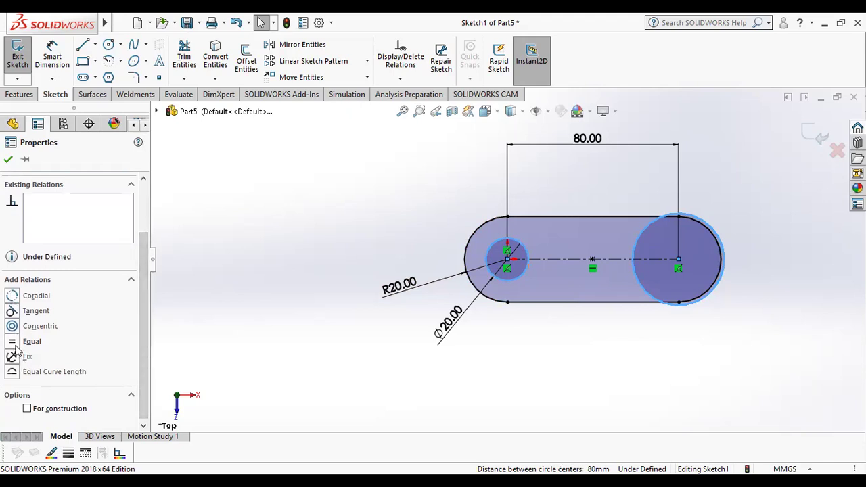
click(14, 344)
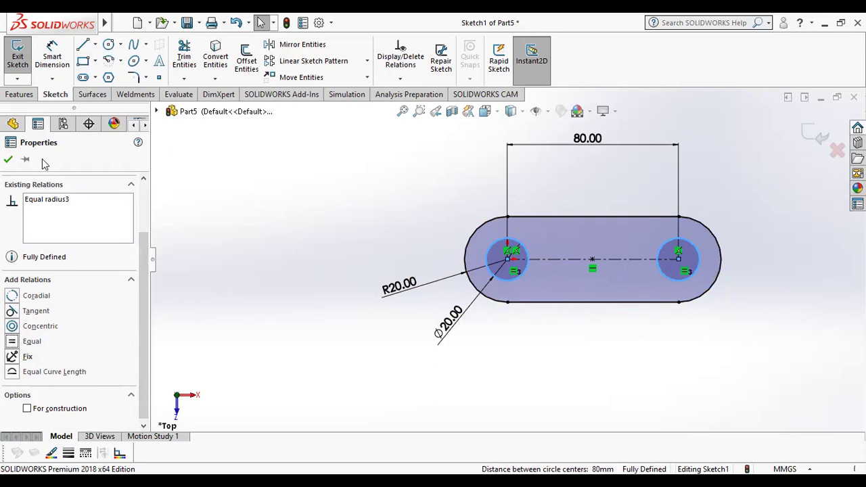
click(10, 158)
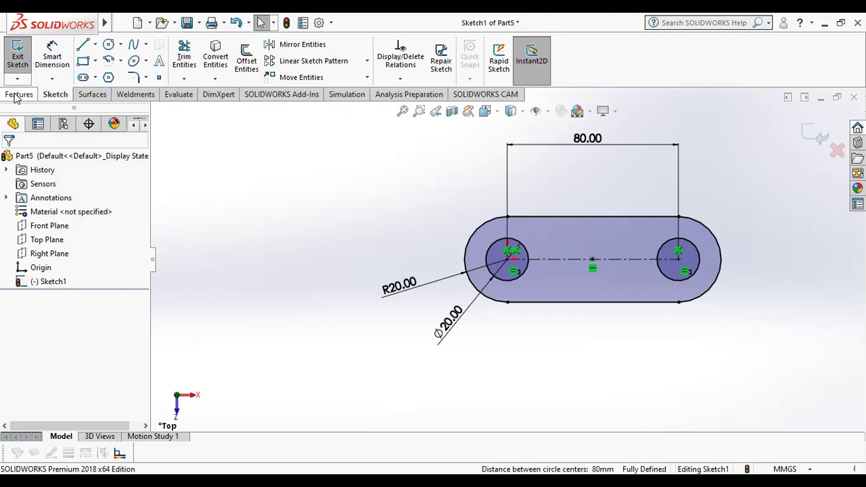
Extrude the slot sketch 20 mm with Extruded Boss/Base to create Boss-Extrude1
click(17, 96)
click(22, 54)
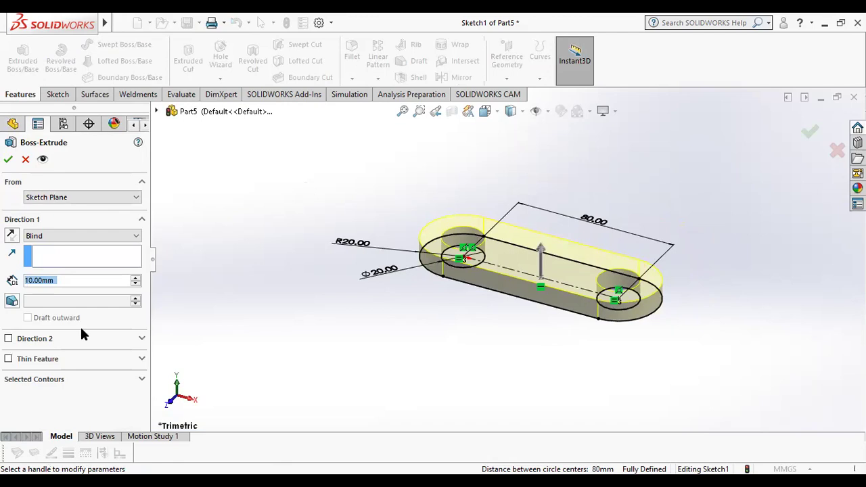
key(Up)
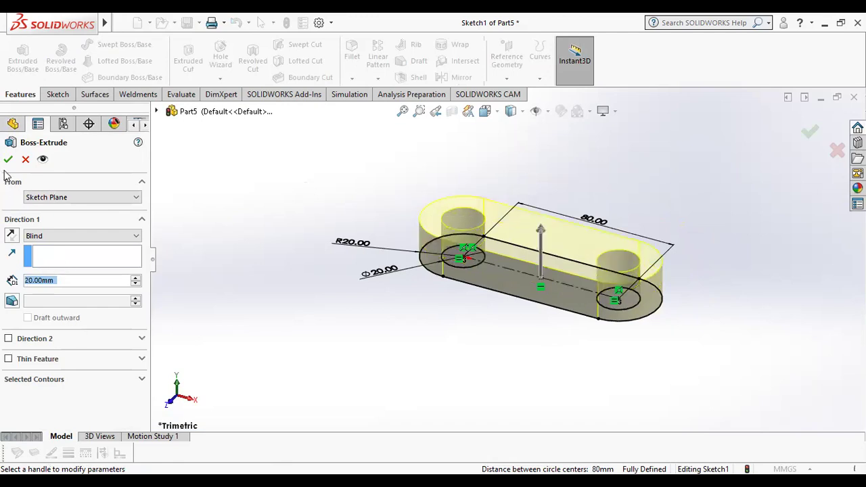
click(8, 159)
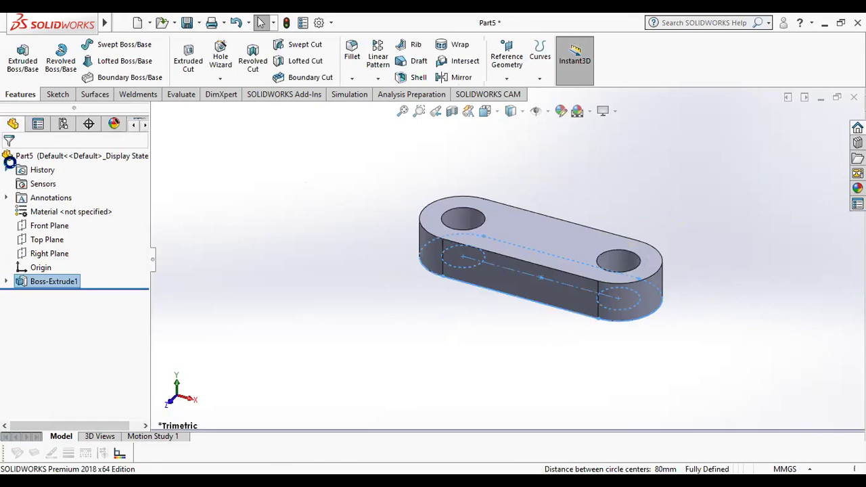
click(280, 270)
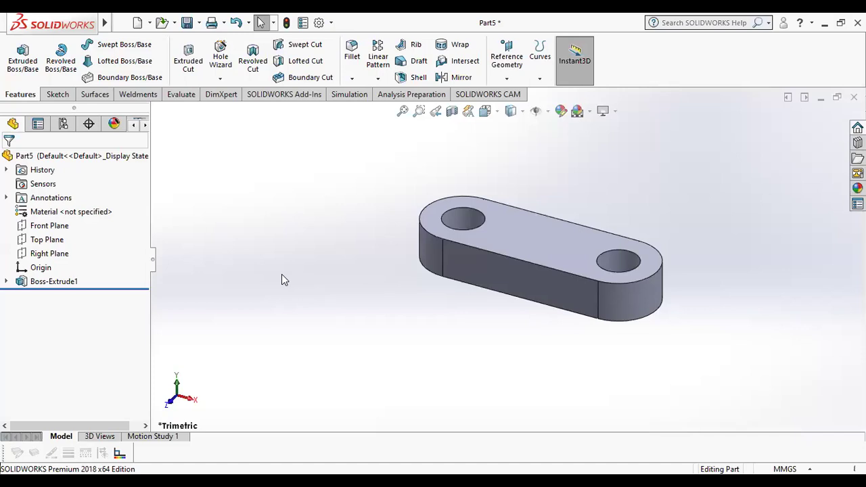
Start a new sketch on the link's top face and view it normal to the screen
click(526, 232)
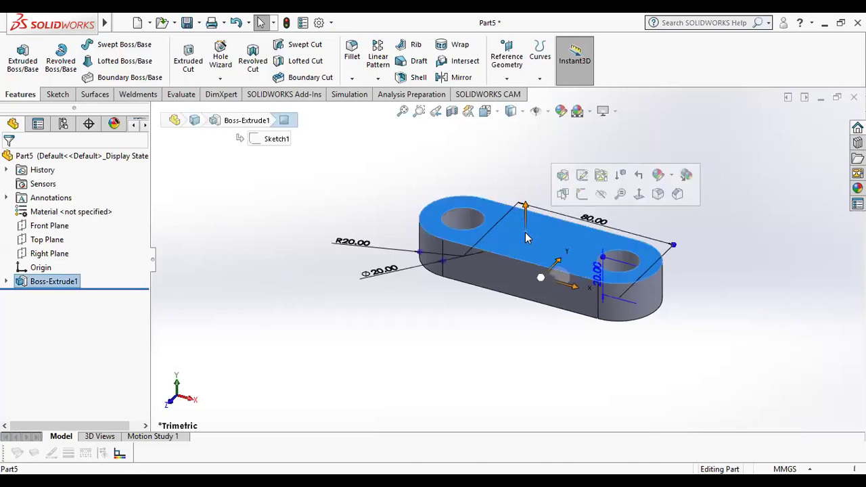
right_click(526, 234)
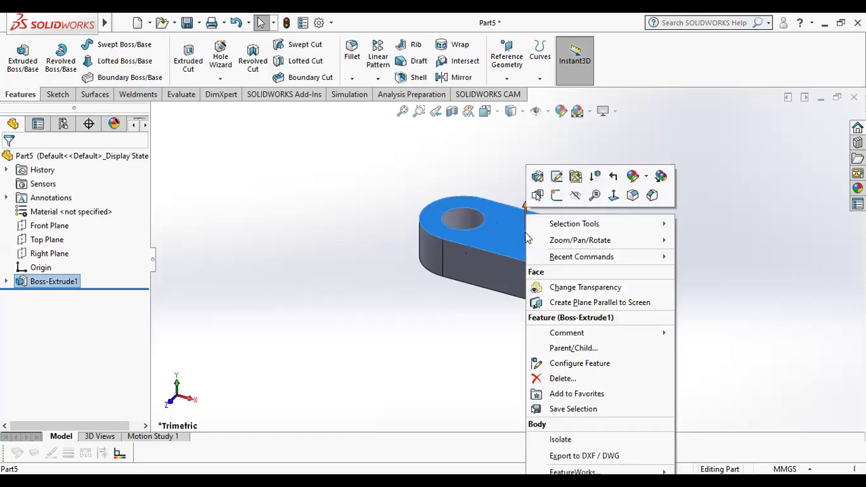
click(554, 202)
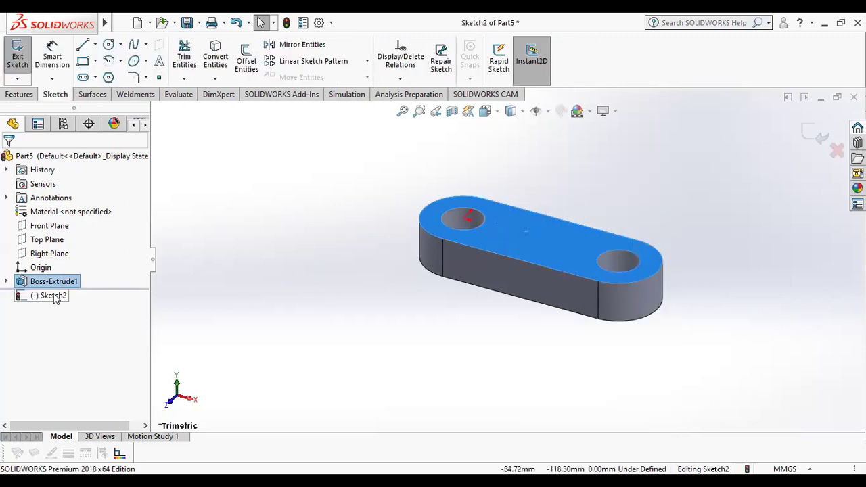
right_click(55, 297)
click(83, 276)
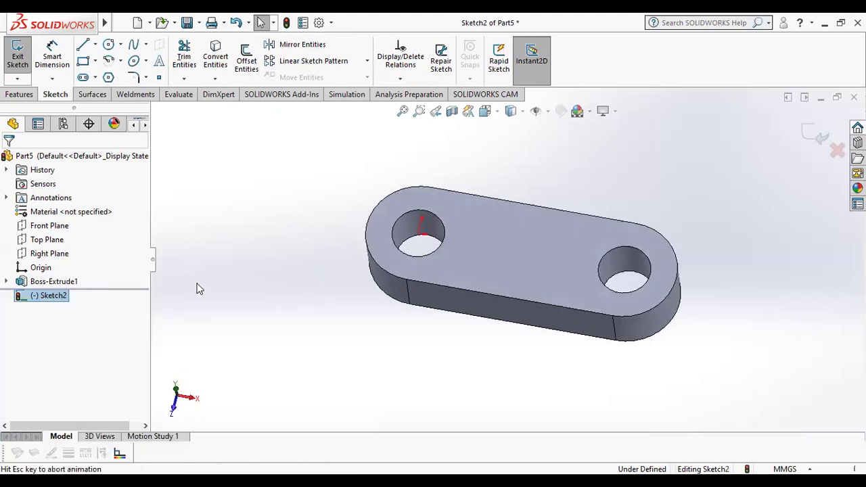
Draw a rectangle across the link between the holes and dimension its top edge width (13.67)
click(84, 61)
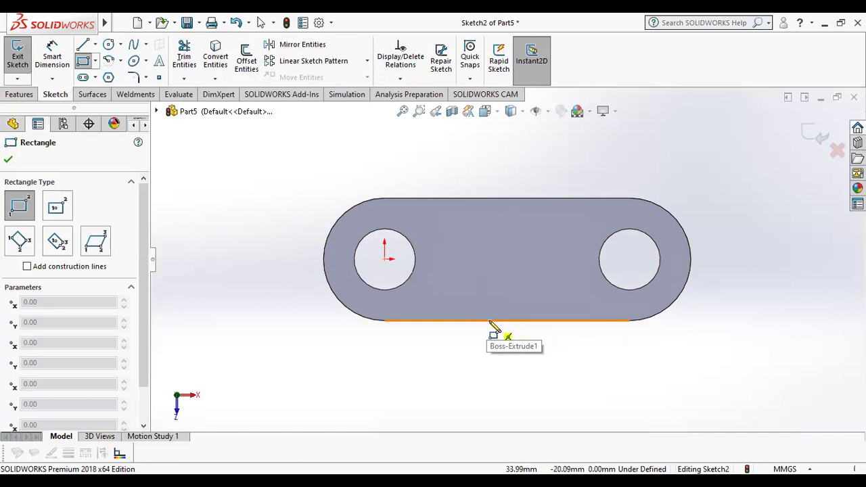
click(489, 320)
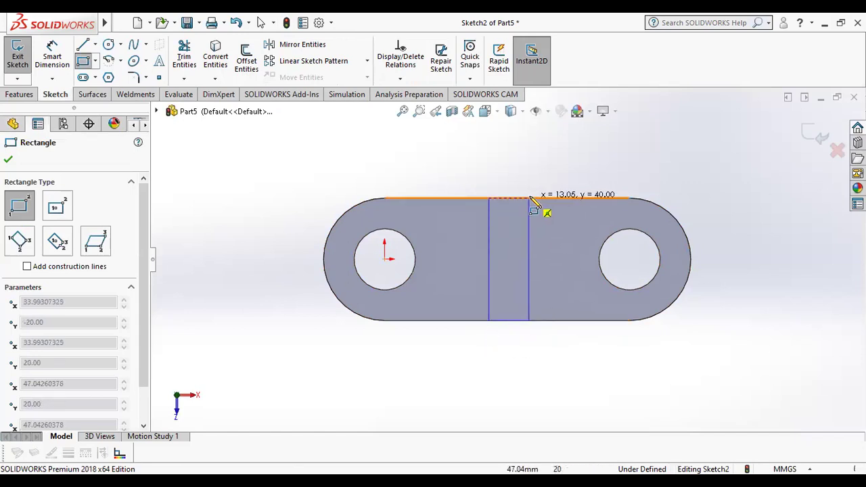
click(531, 198)
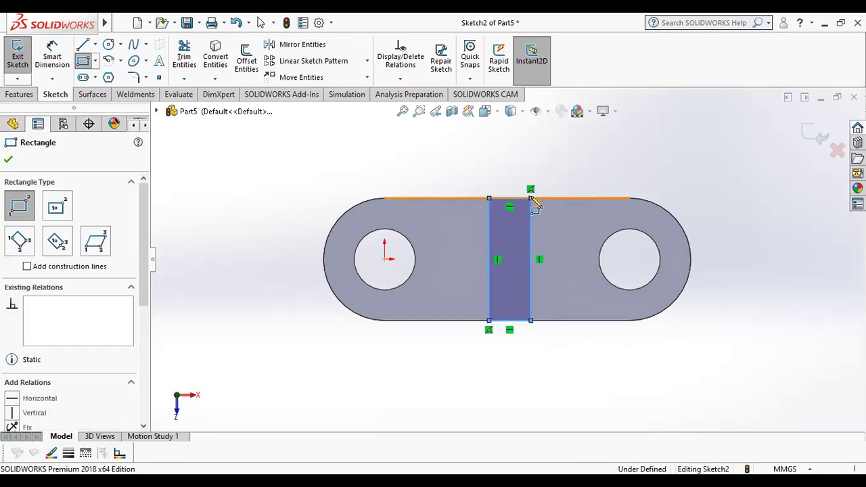
click(6, 162)
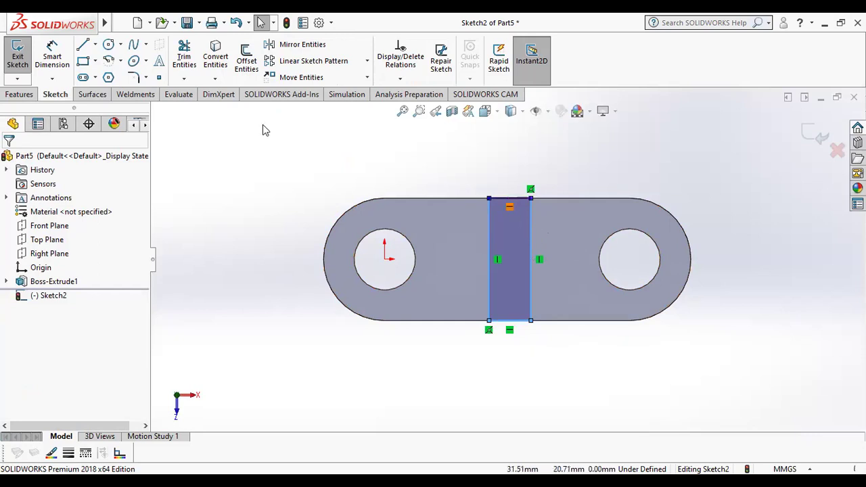
click(52, 54)
click(511, 198)
click(509, 161)
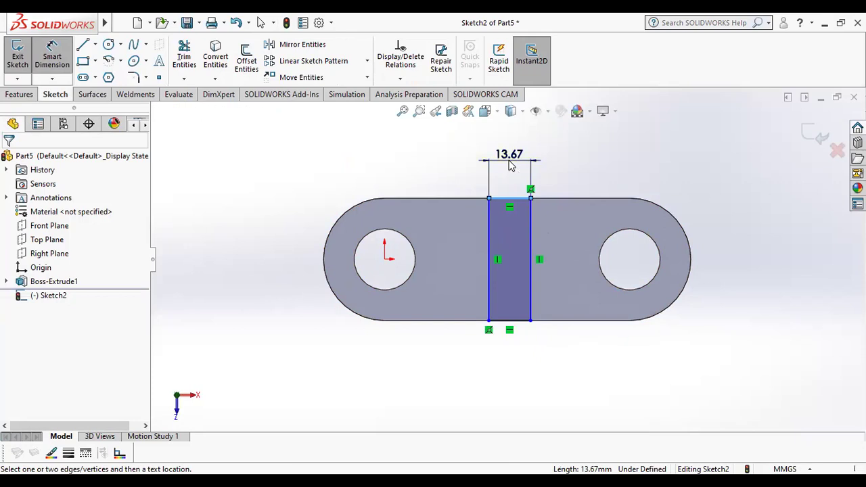
Set the rectangle width to 20 mm and its left edge 30 mm from the origin
key(Return)
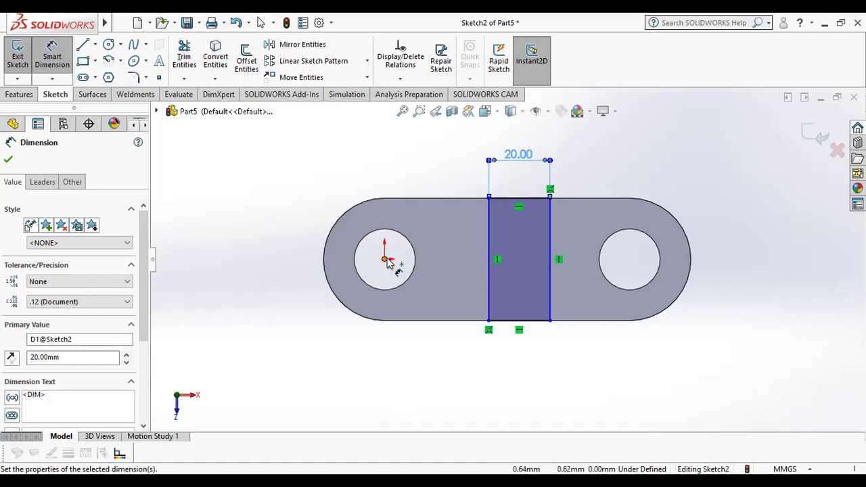
click(386, 260)
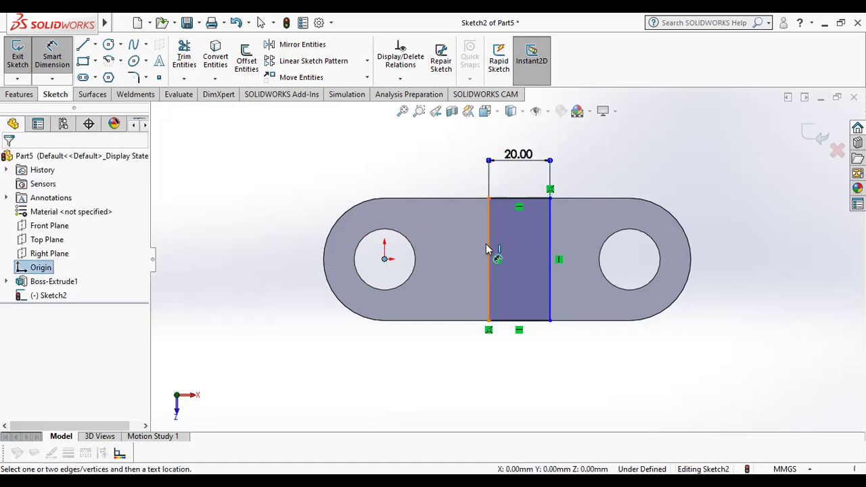
click(487, 247)
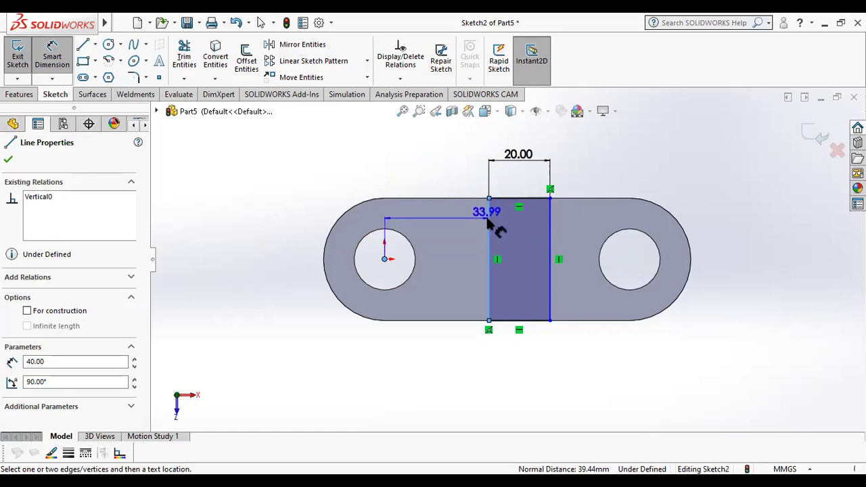
click(512, 279)
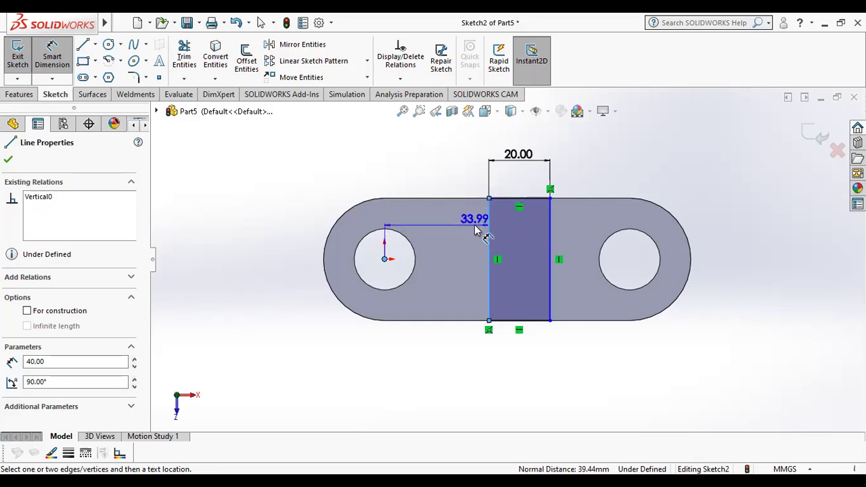
click(440, 181)
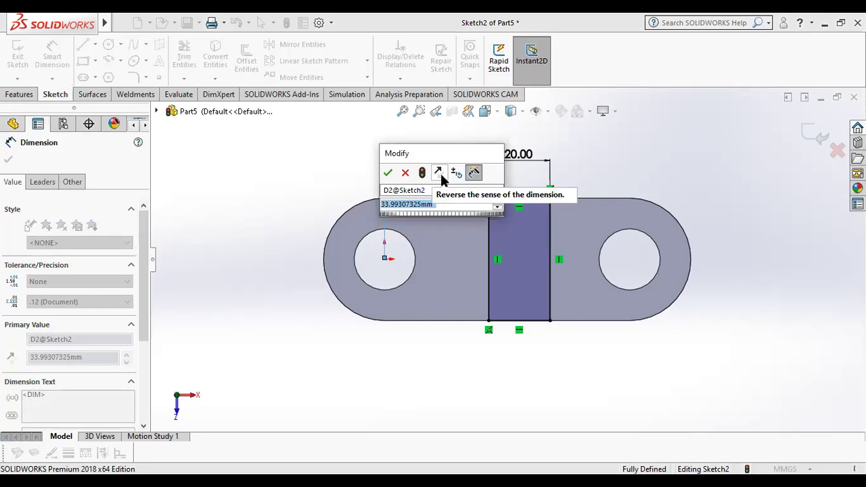
text(30)
key(Return)
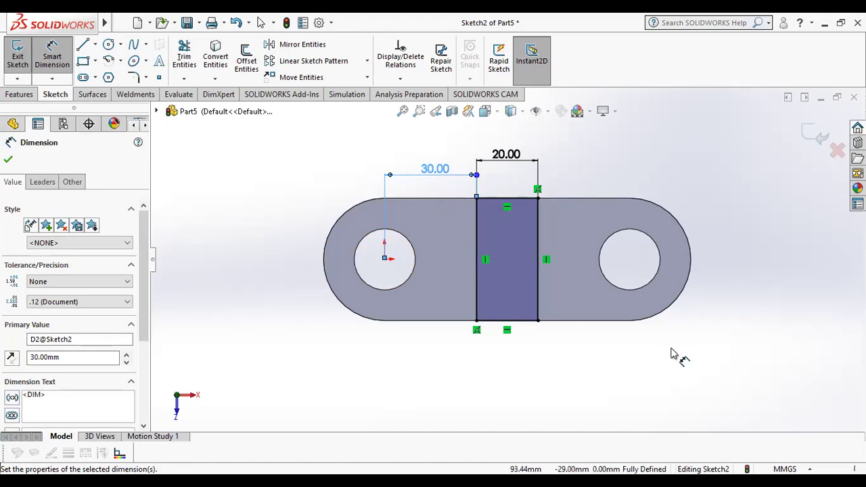
click(8, 160)
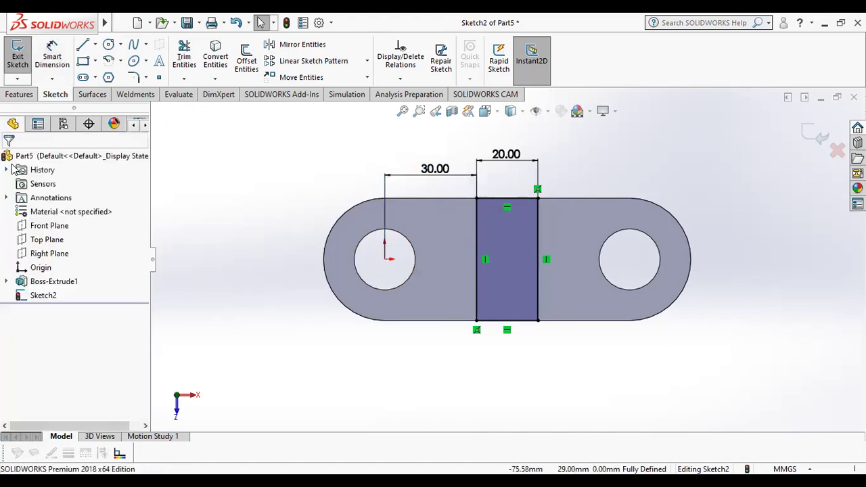
Cut the rectangle 10 mm deep with a Blind Extruded Cut, creating Cut-Extrude1
click(18, 95)
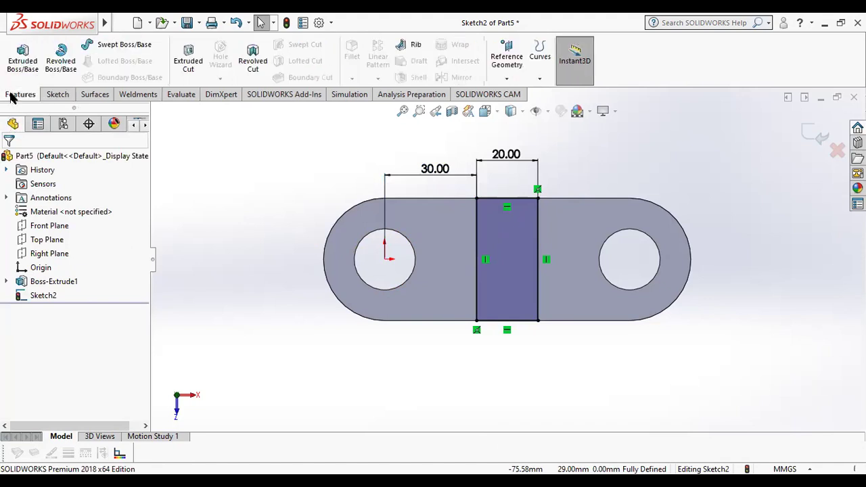
click(188, 59)
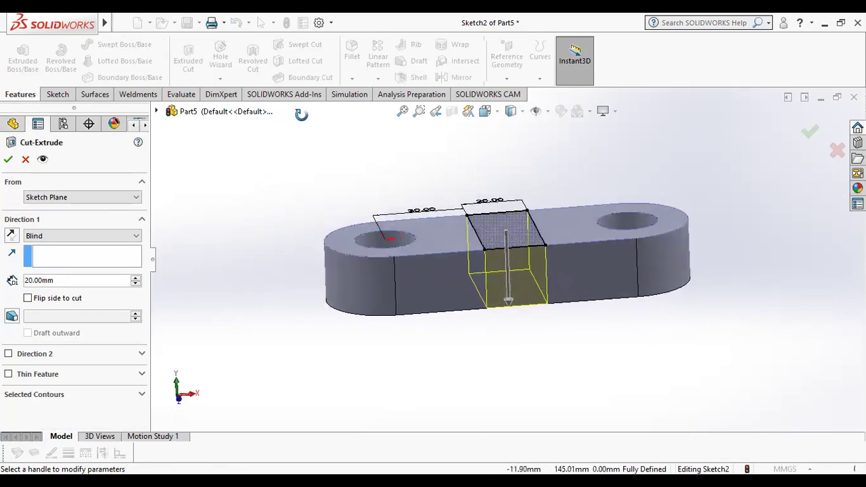
double_click(86, 280)
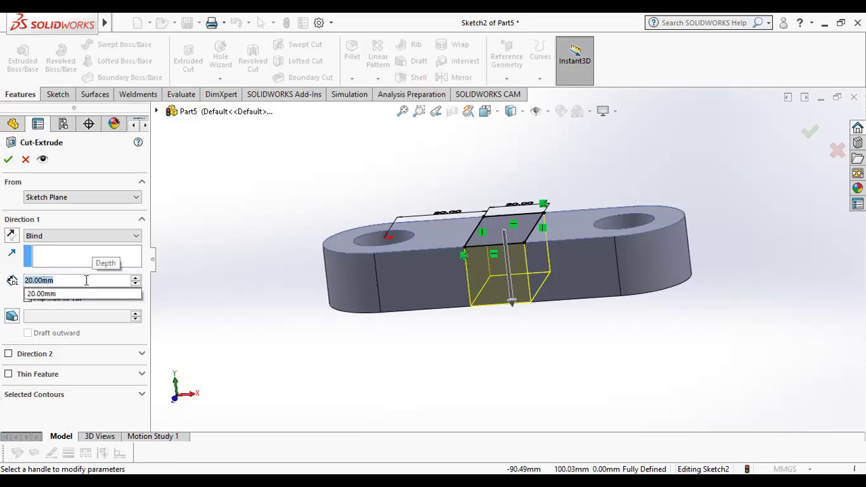
text(10)
key(Return)
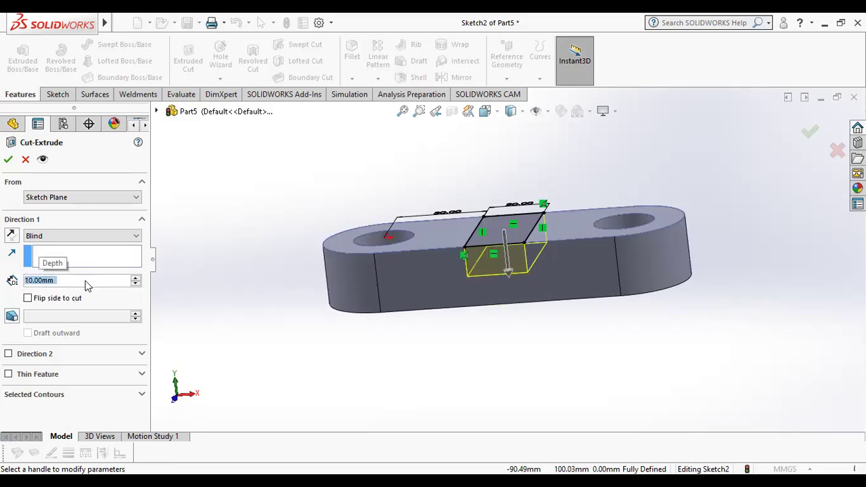
middle_drag(305, 246, 334, 247)
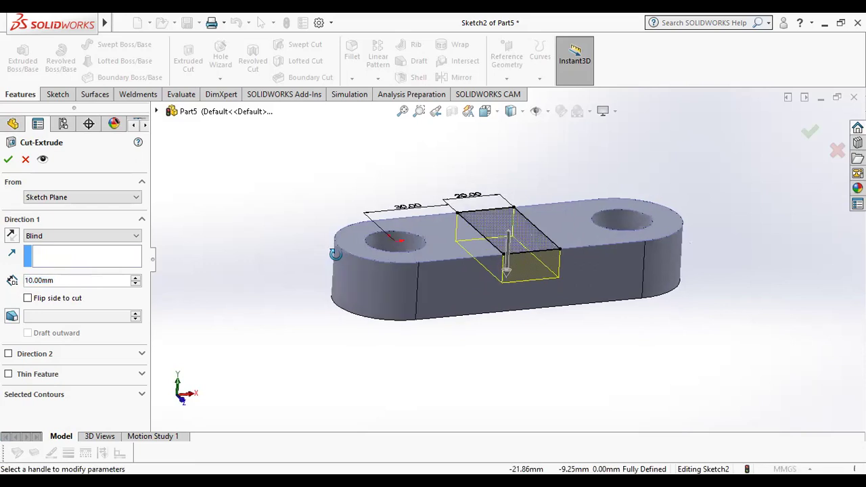
click(12, 161)
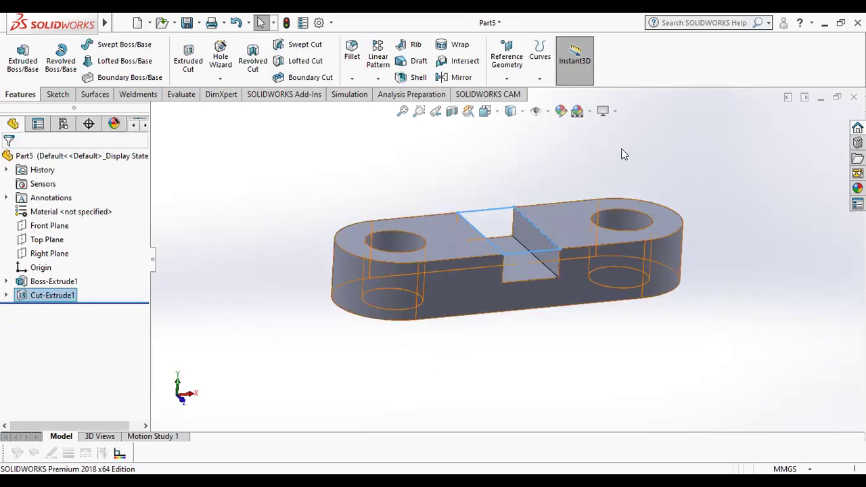
Orbit the link to inspect the notch, then switch to the Isometric view
middle_drag(663, 224, 660, 223)
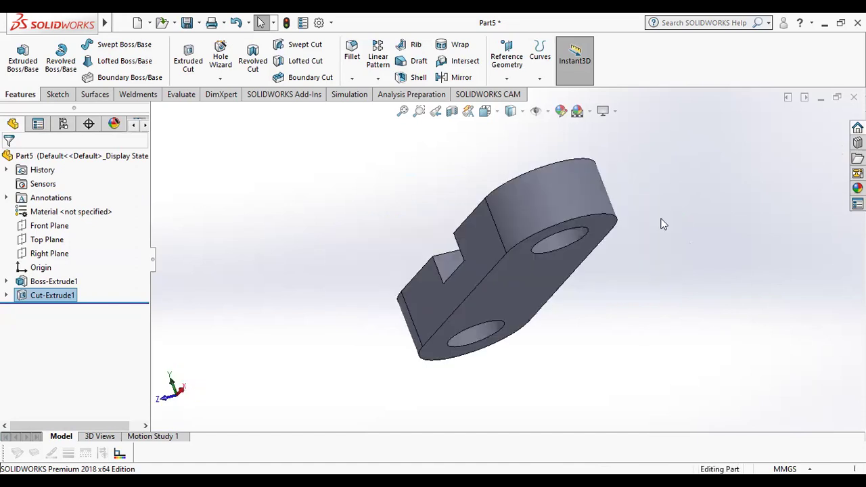
mouse_move(652, 277)
middle_down()
mouse_move(714, 319)
mouse_move(728, 251)
mouse_move(667, 236)
mouse_move(645, 278)
mouse_move(629, 257)
middle_up()
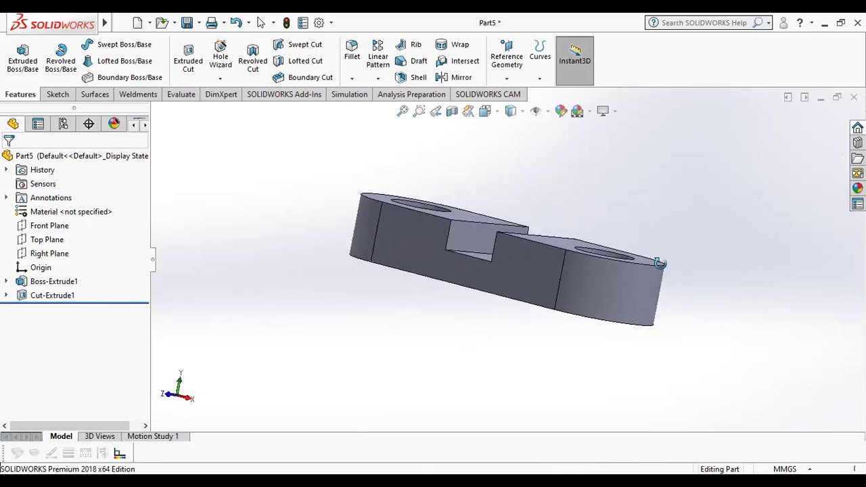
click(498, 112)
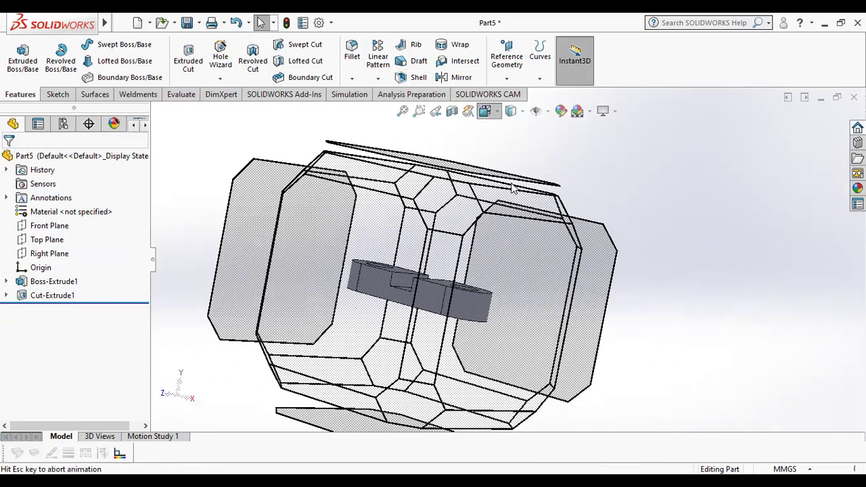
click(600, 269)
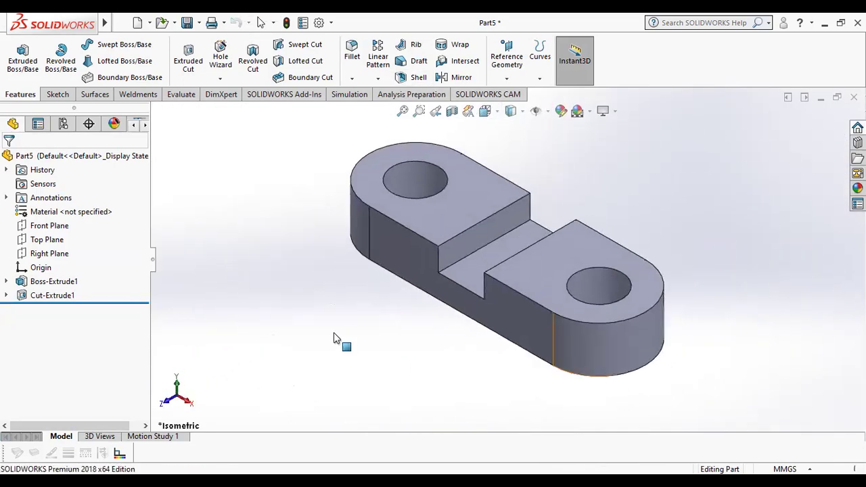